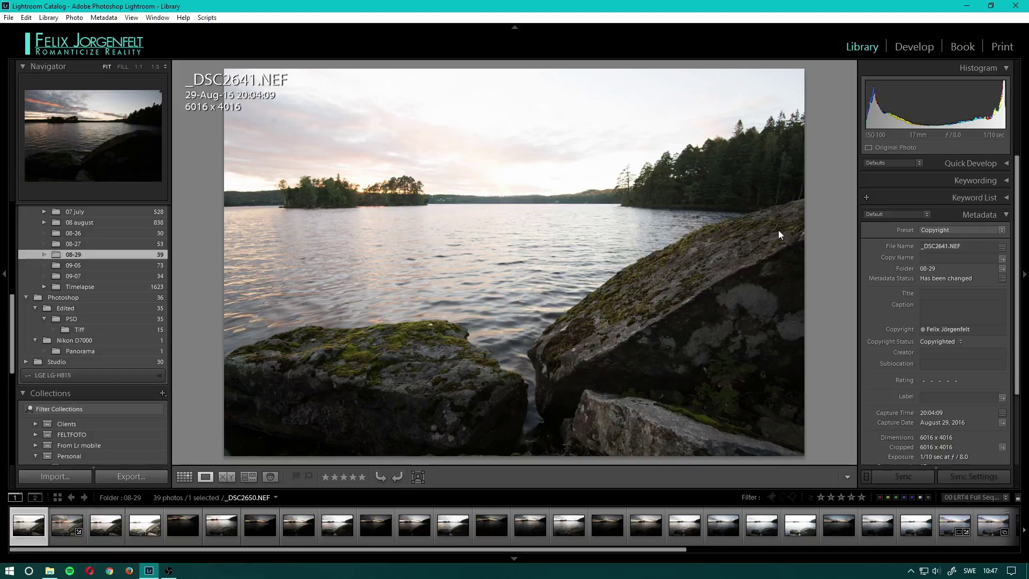
Step: Browse the 08-29 folder's photos, viewing _DSC2642.NEF, _DSC2664-HDR.dng, _DSC2671-Edit.tif and _DSC2671.NEF
scroll(267, 536, "down", 3)
scroll(267, 538, "up", 3)
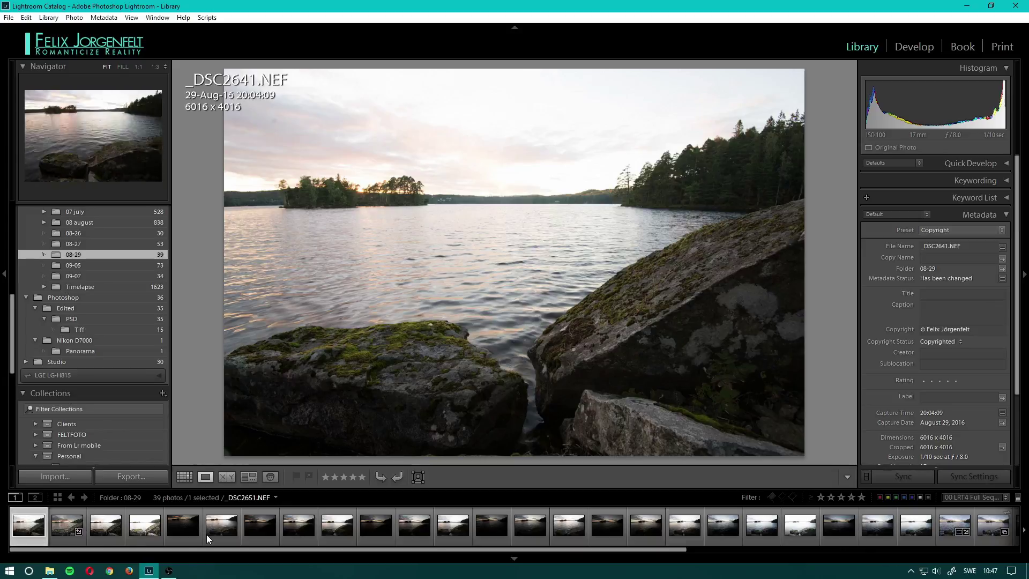
left_click(69, 540)
scroll(508, 542, "down", 3)
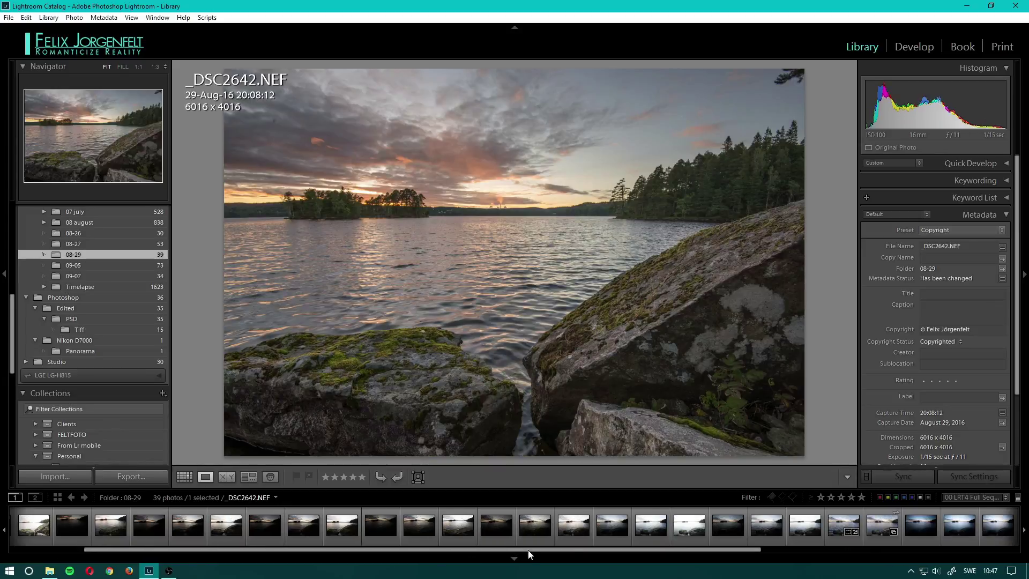
left_click(833, 539)
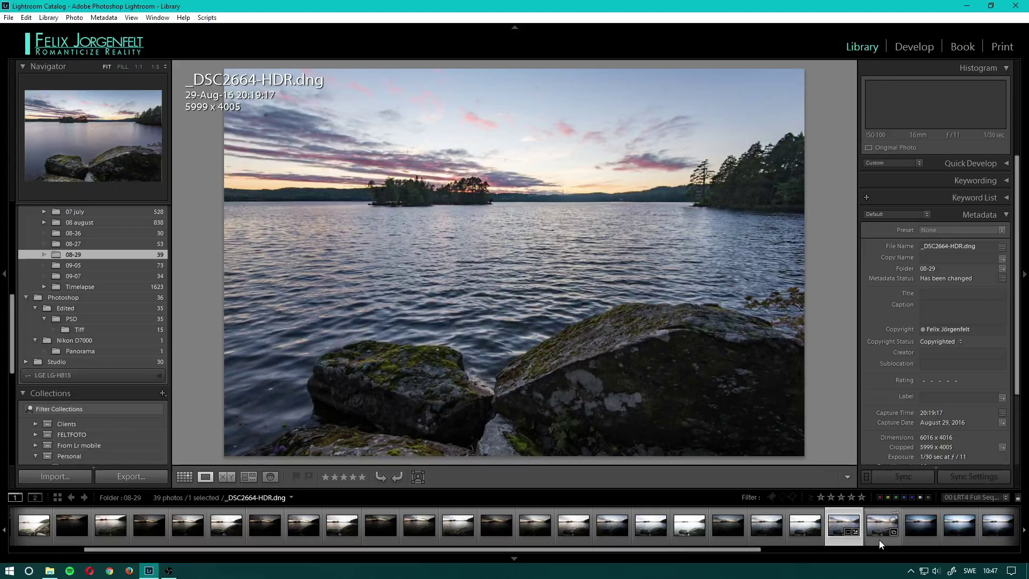
left_click(881, 539)
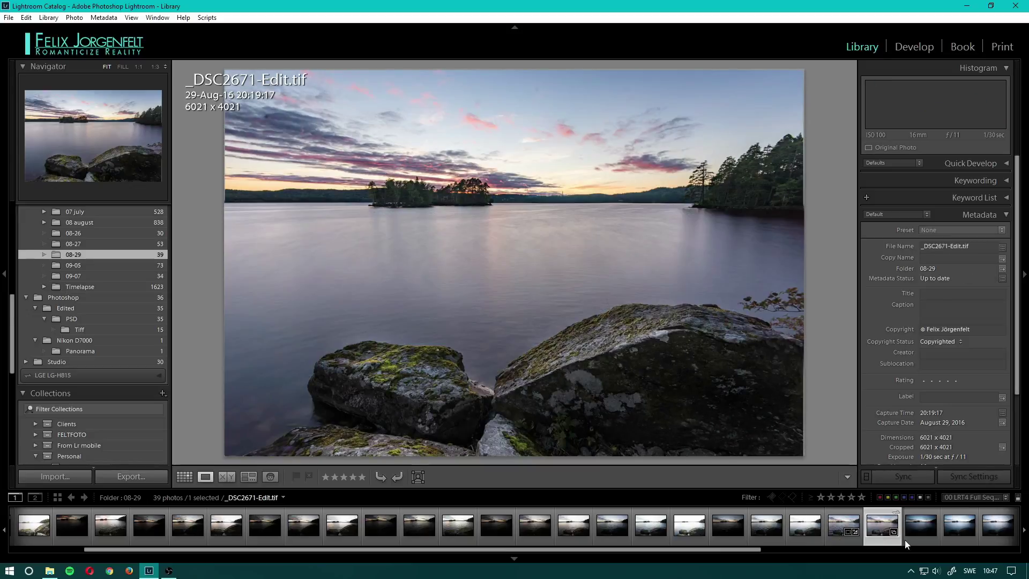
left_click(863, 550)
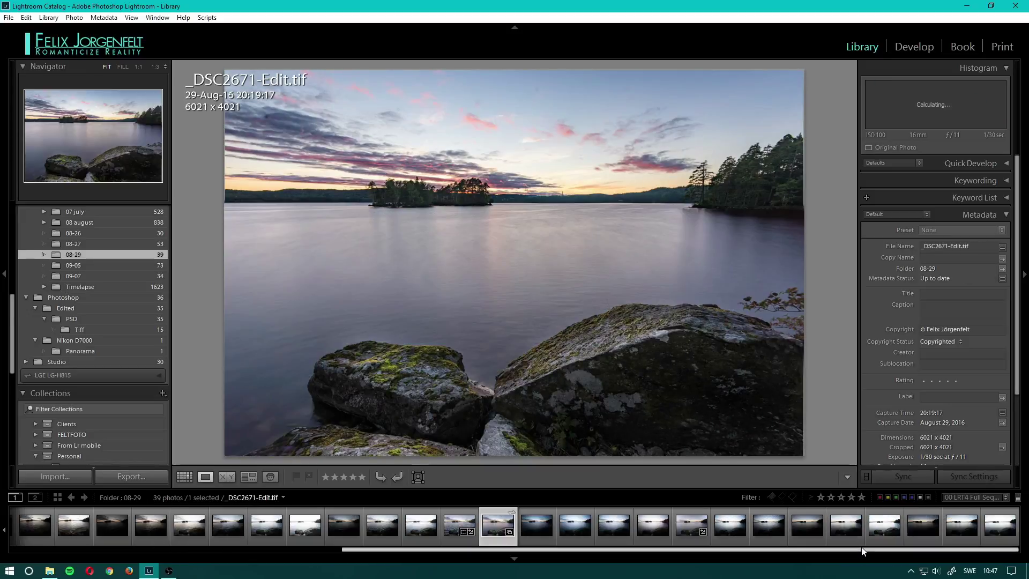
left_click(691, 533)
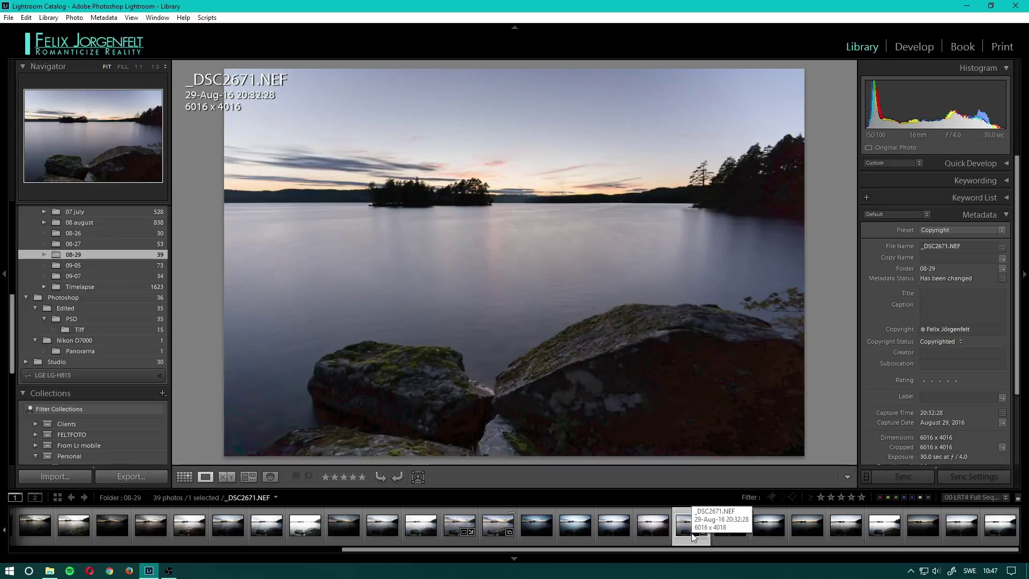
Step: Open the photo _DSC2648.NEF in the Develop module
scroll(691, 533, "up", 5)
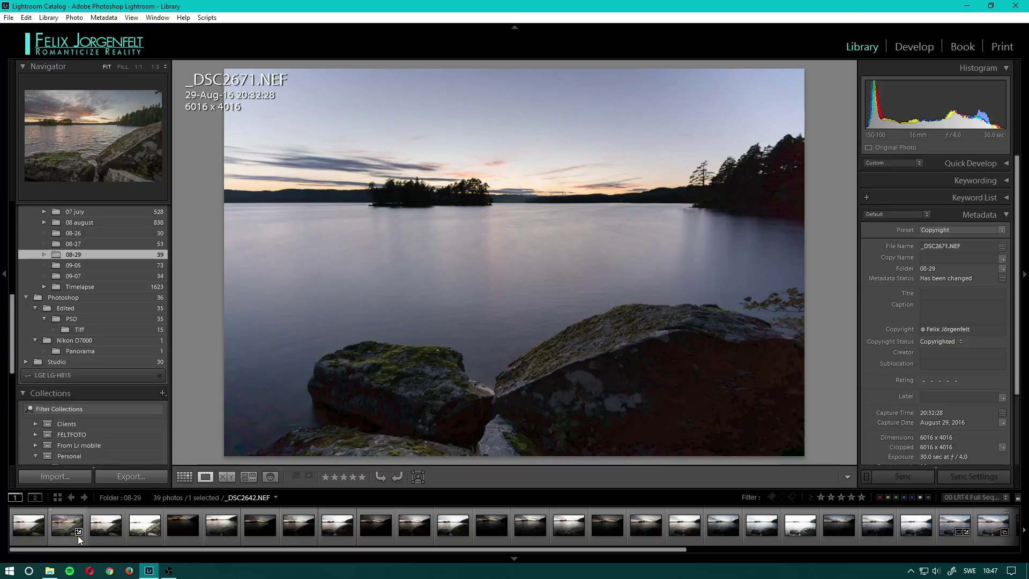
left_click(219, 536)
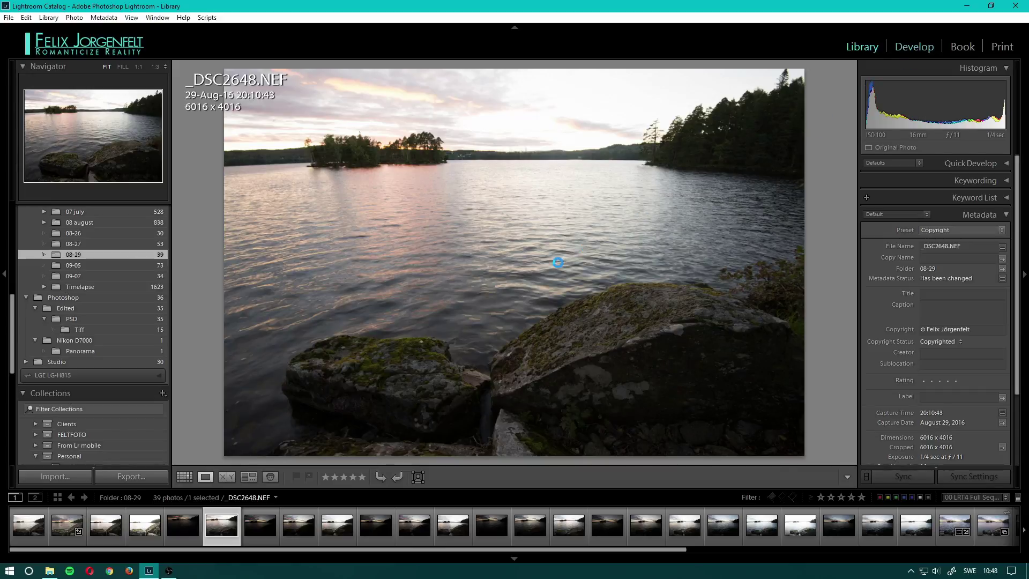
key("d")
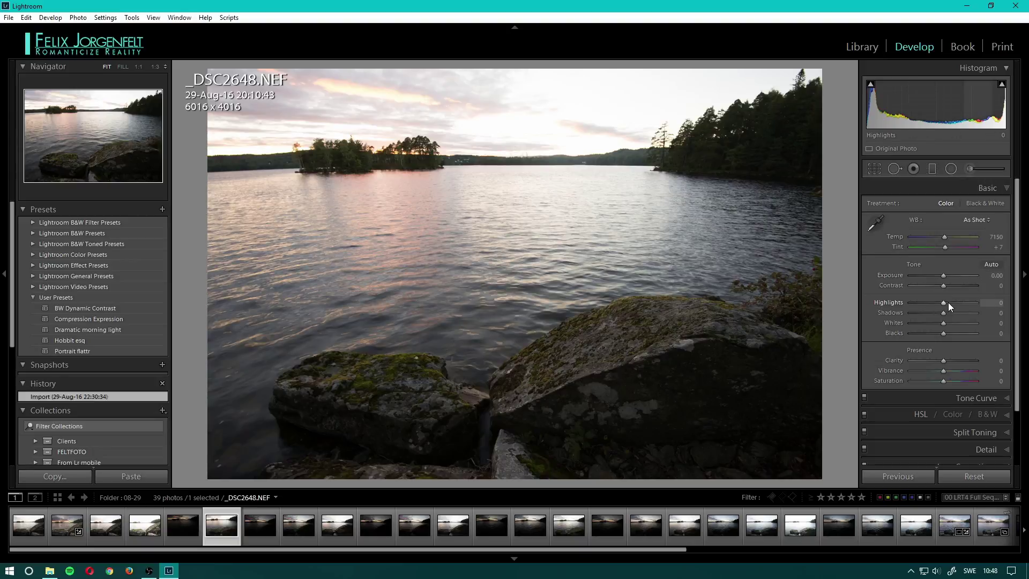
Step: Try Highlights at -100 and -41 on _DSC2648.NEF, and reset the setting to 0
left_click_drag(944, 302, 847, 301)
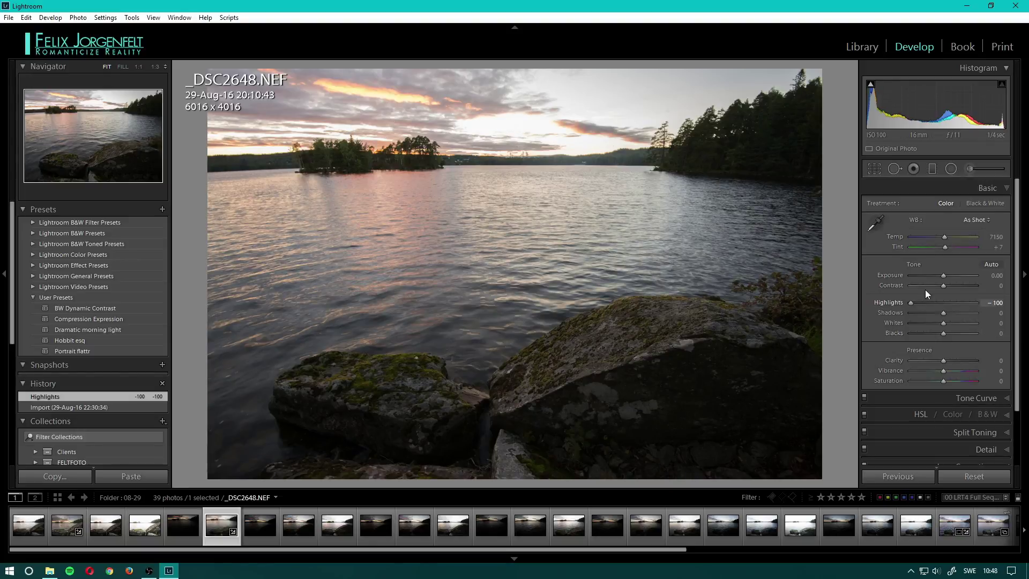
left_click_drag(911, 302, 930, 304)
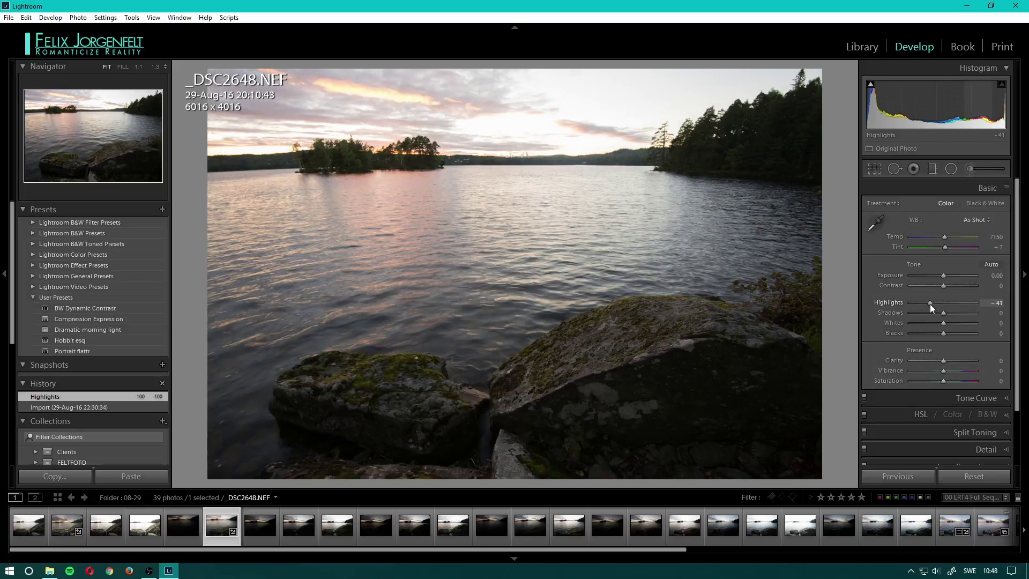
double_click(930, 304)
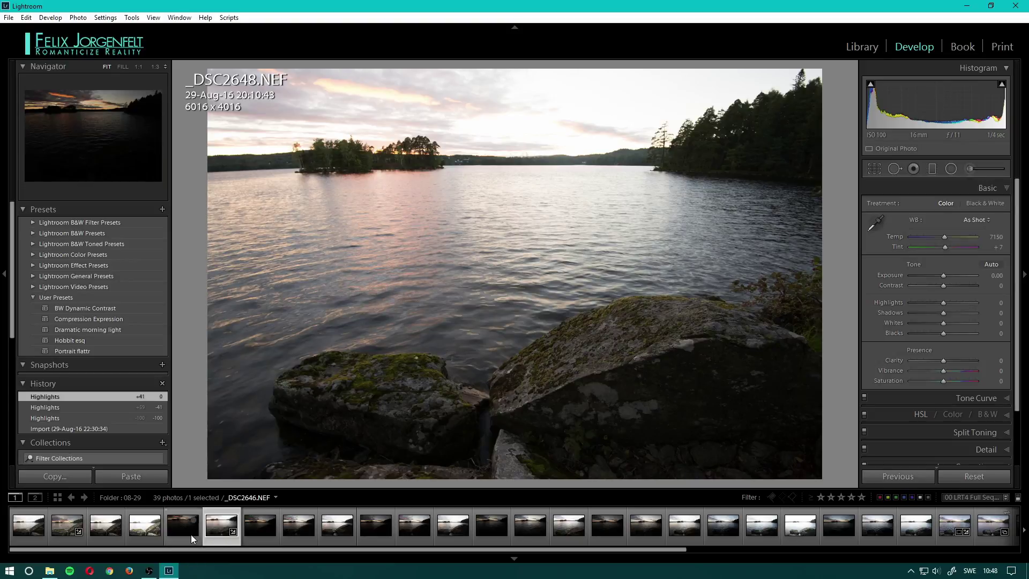
Step: Compare with the darker exposure _DSC2646.NEF, and raise Shadows to +100 on _DSC2648.NEF
left_click(191, 535)
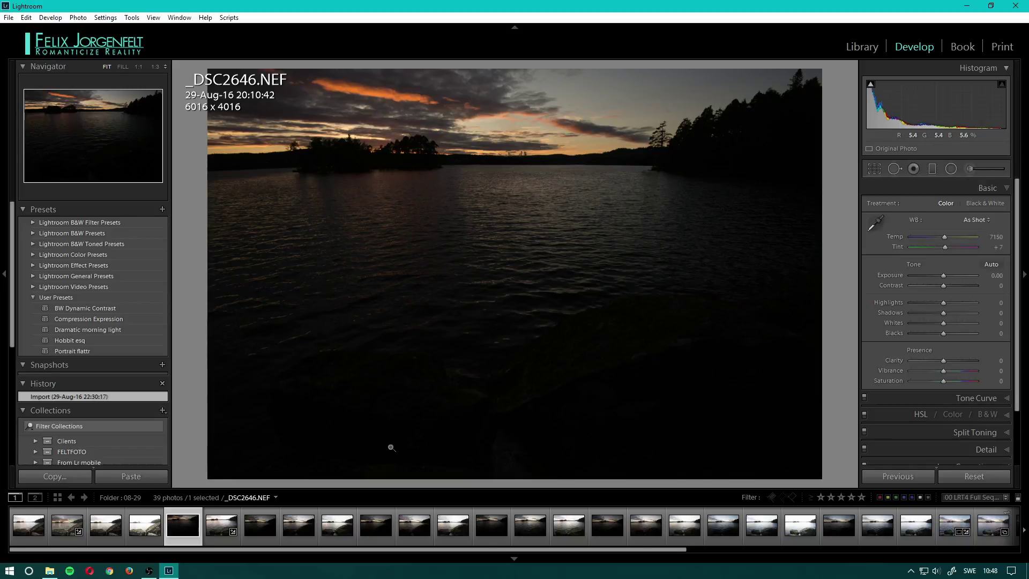
left_click(223, 539)
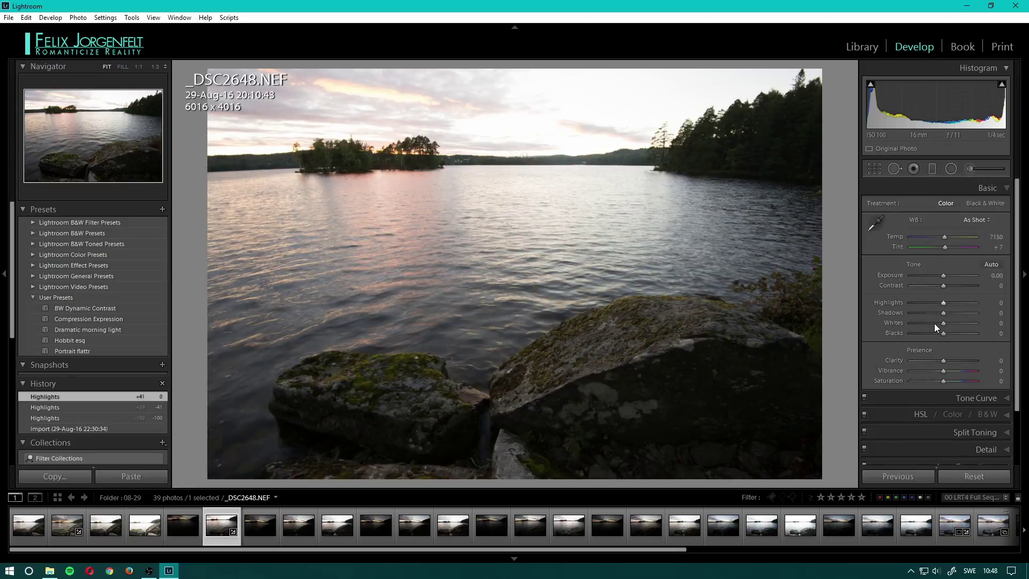
left_click_drag(943, 313, 979, 313)
Step: Examine the trees, stones, water gap and mossy rocks of _DSC2648.NEF at 1:1 for shadow detail and noise
left_click(783, 142)
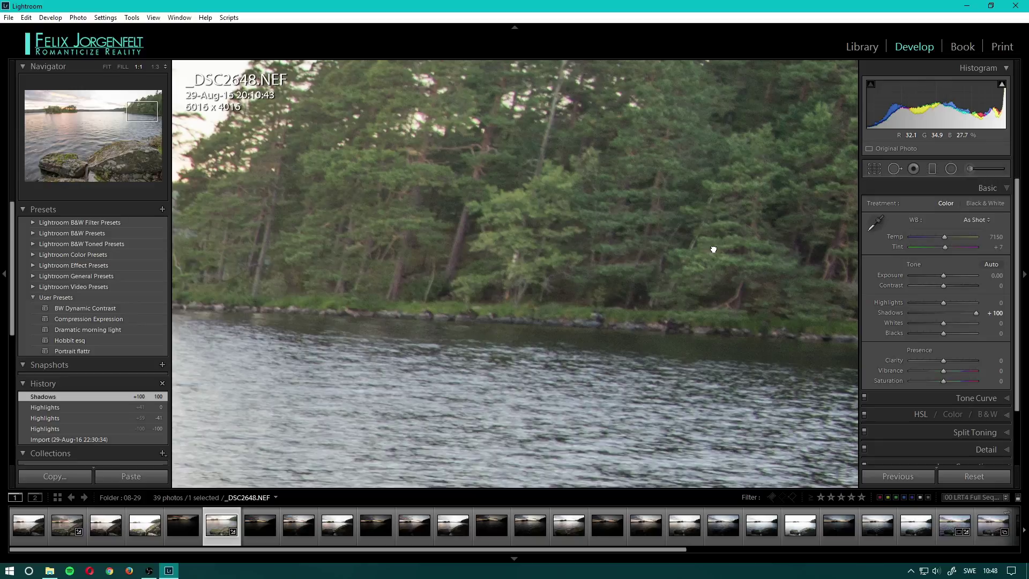
scroll(714, 249, "down", 15)
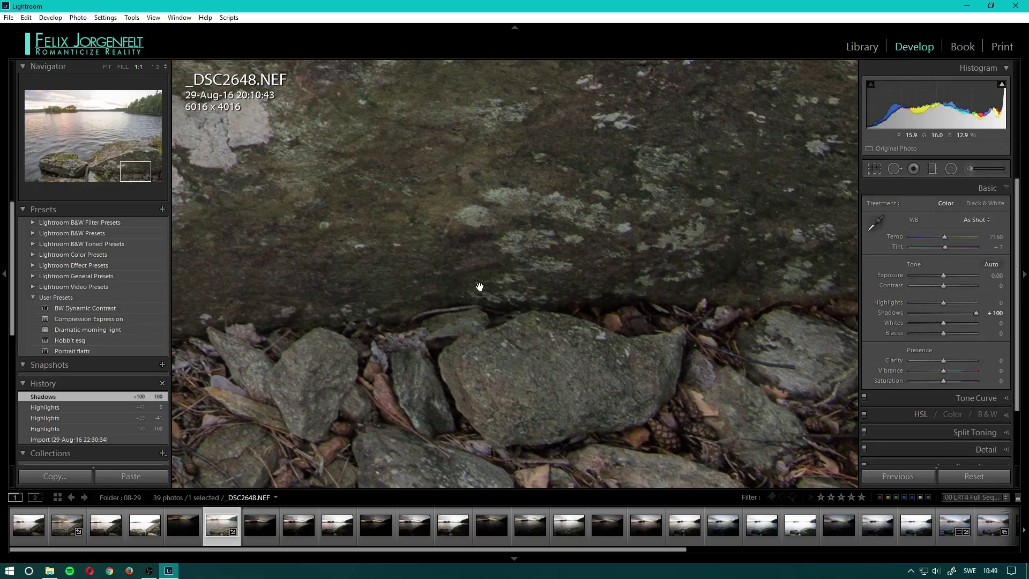
left_click_drag(483, 322, 704, 298)
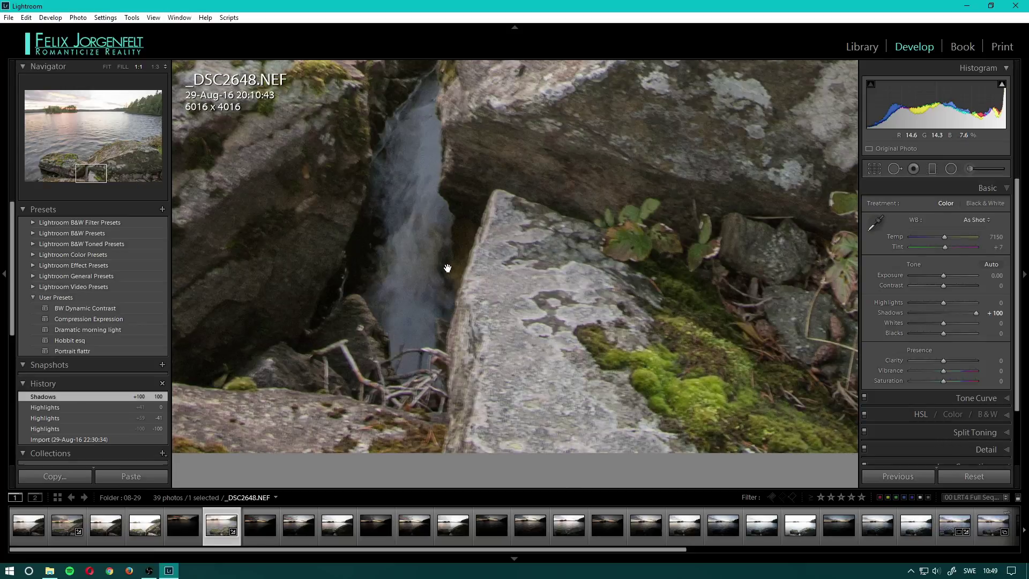
left_click_drag(448, 269, 705, 356)
left_click_drag(452, 236, 564, 420)
left_click_drag(484, 330, 694, 277)
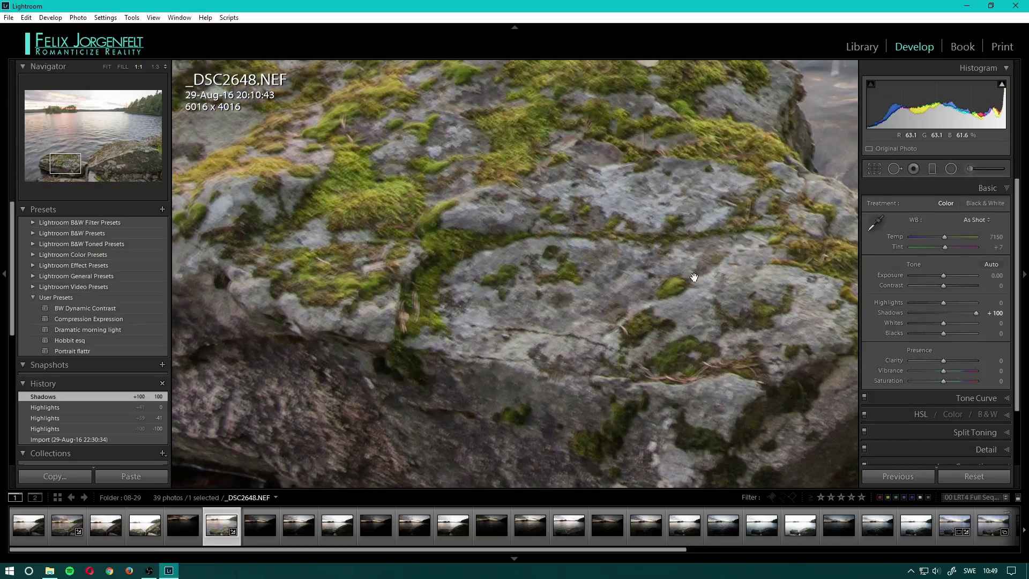
left_click_drag(445, 251, 586, 369)
left_click_drag(513, 329, 343, 300)
left_click_drag(670, 278, 445, 268)
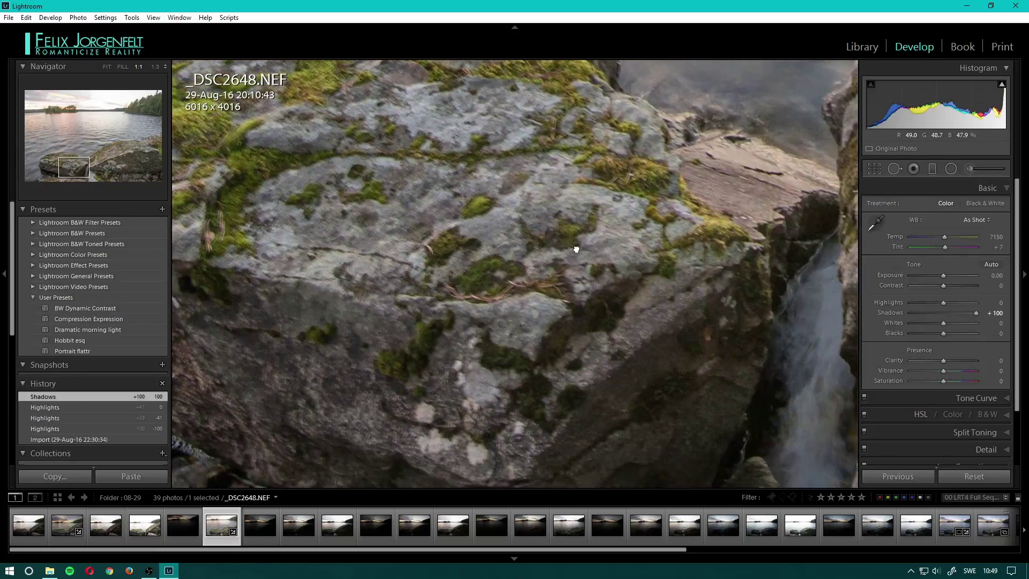
left_click_drag(686, 257, 397, 324)
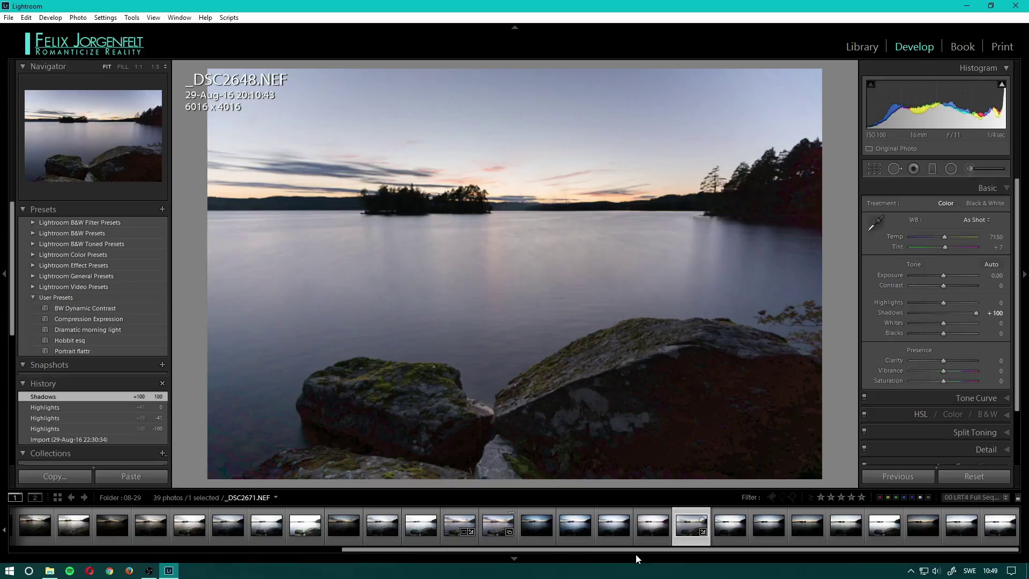
Step: Compare the finished _DSC2671-Edit.tif with the bracketed exposures _DSC2664.NEF and _DSC2665.NEF, the long exposure _DSC2667.NEF and the earlier frames
left_click(497, 525)
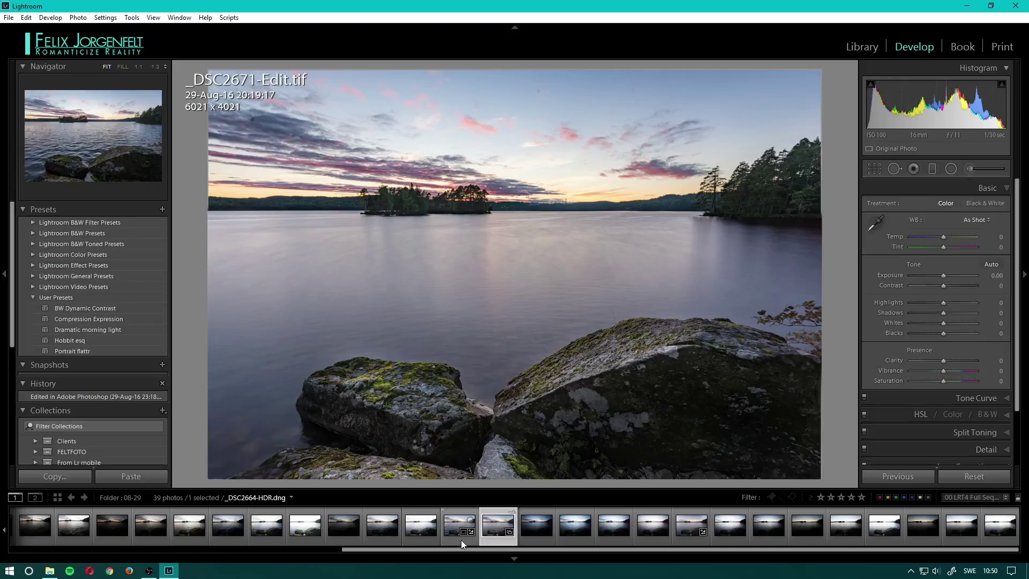
left_click(342, 536)
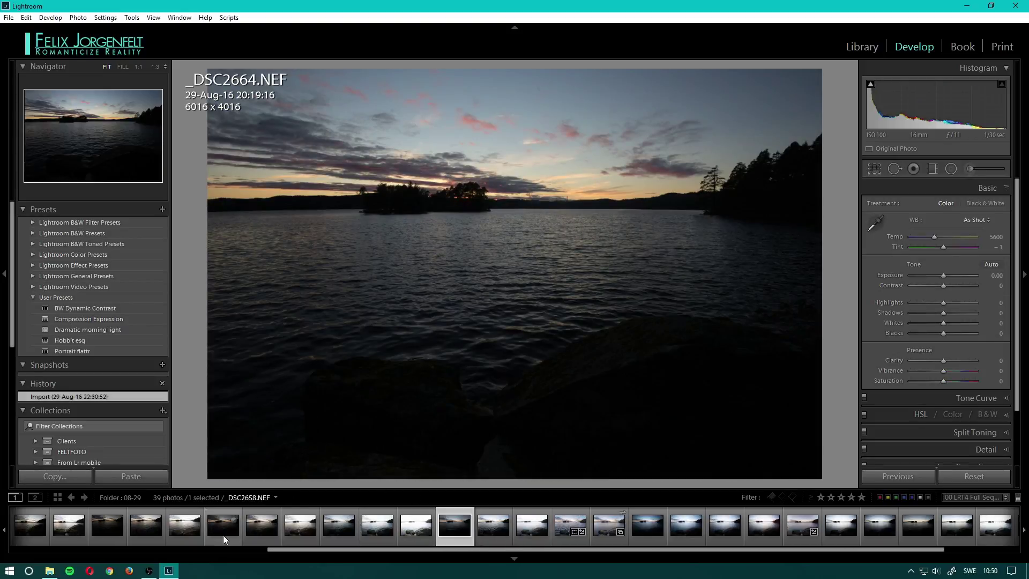
left_click(223, 535)
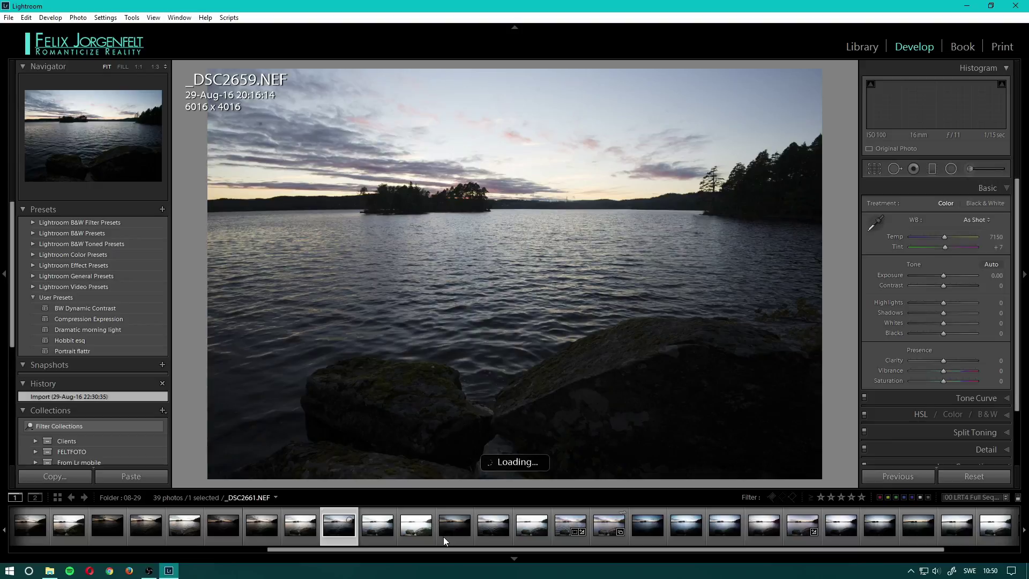
left_click(442, 536)
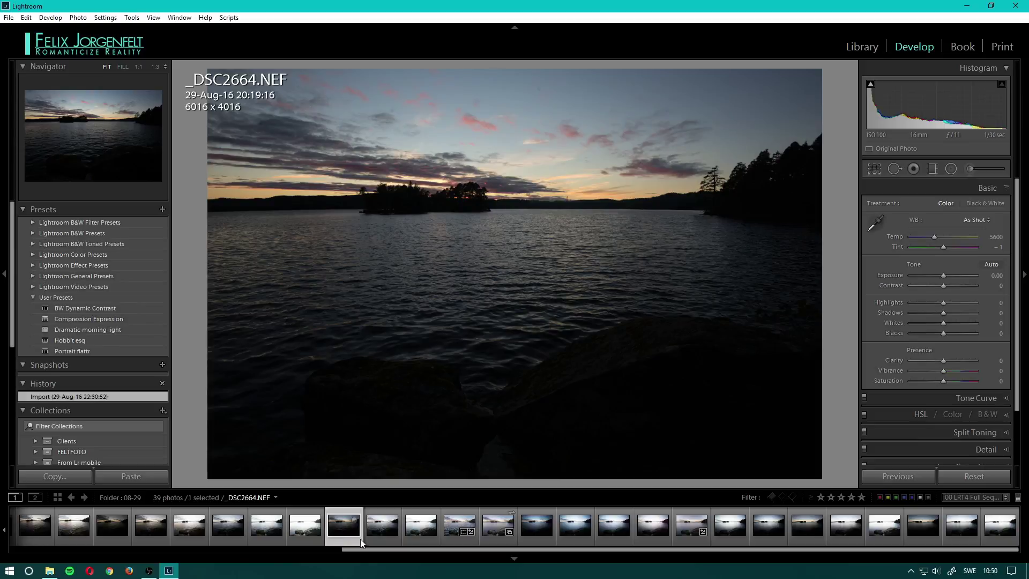
left_click(382, 536)
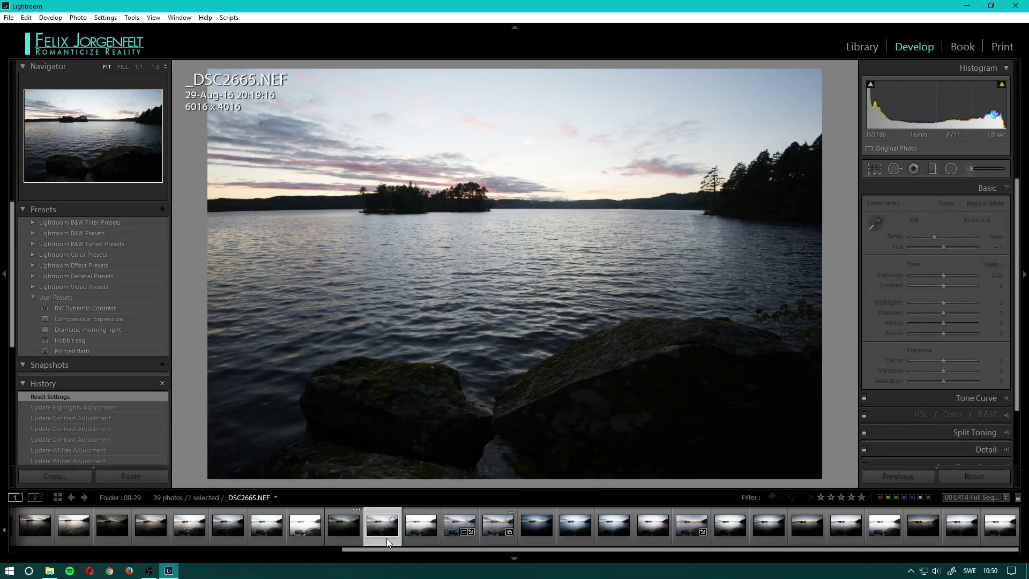
left_click(345, 528)
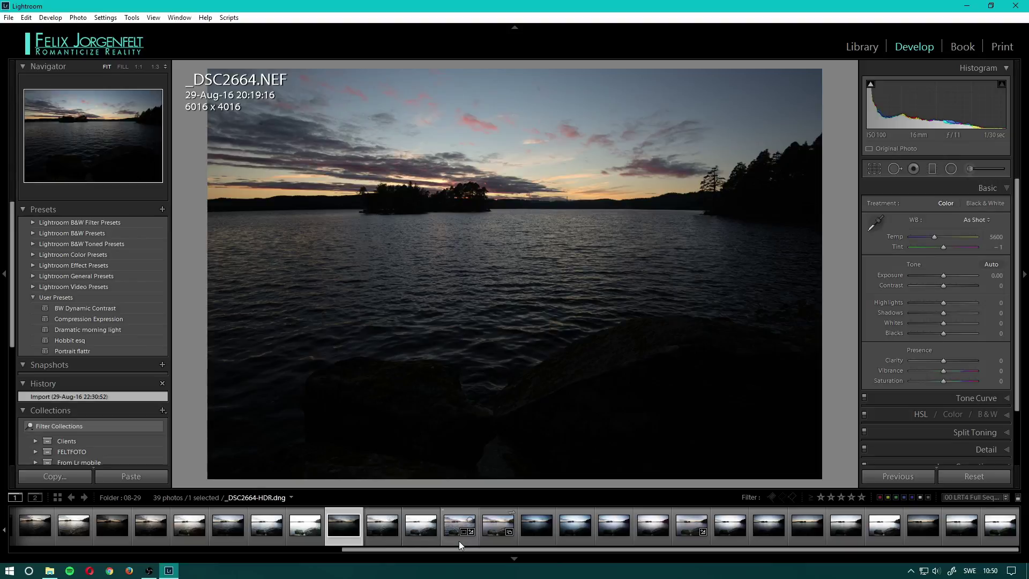
left_click(491, 528)
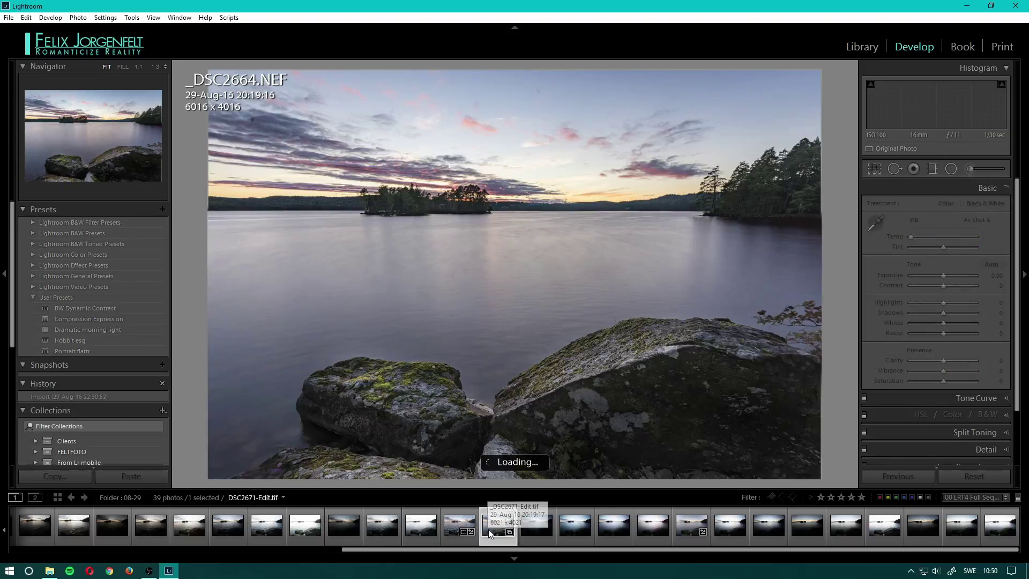
left_click(539, 528)
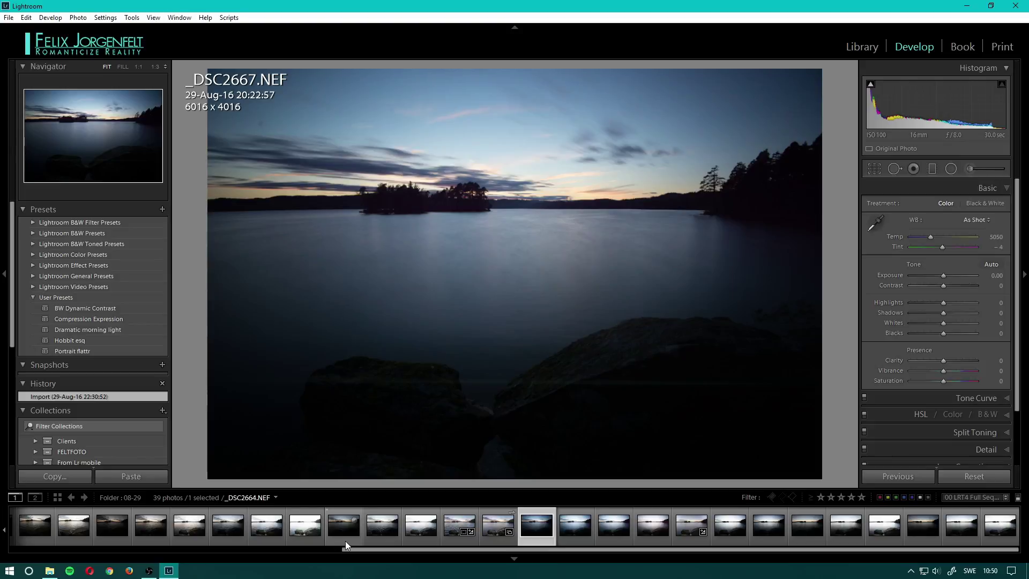
left_click(345, 540)
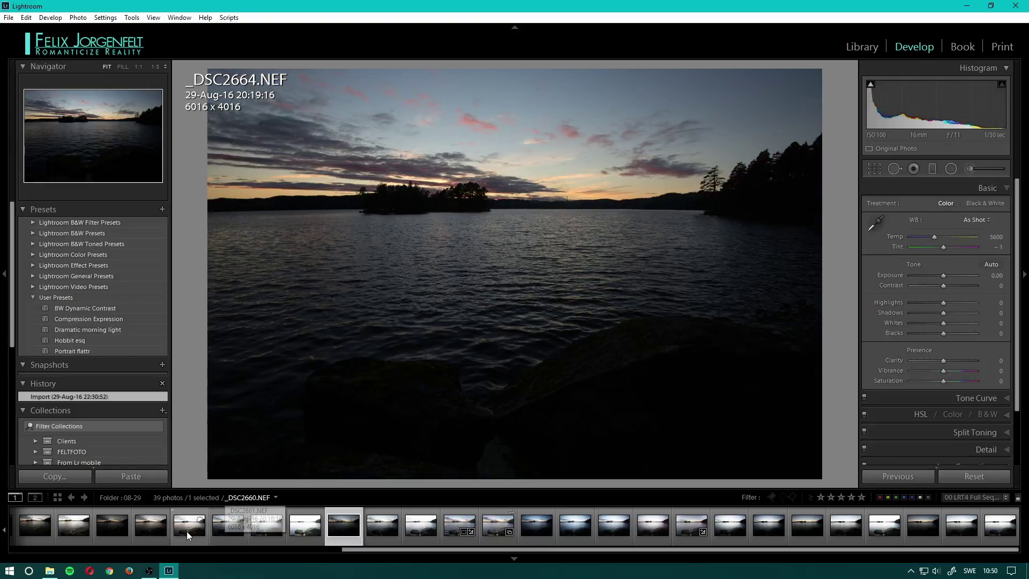
left_click(235, 536)
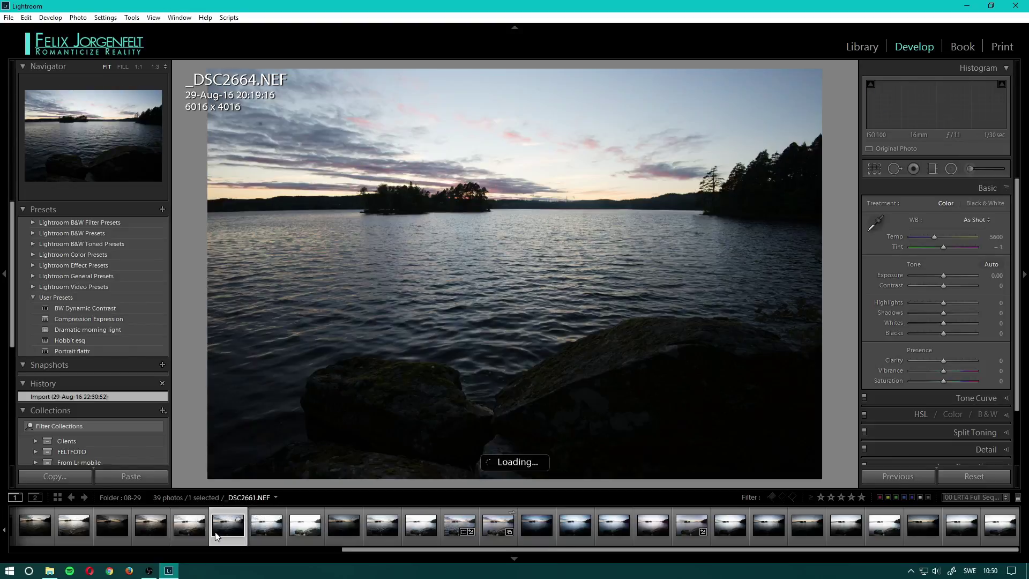
left_click(150, 535)
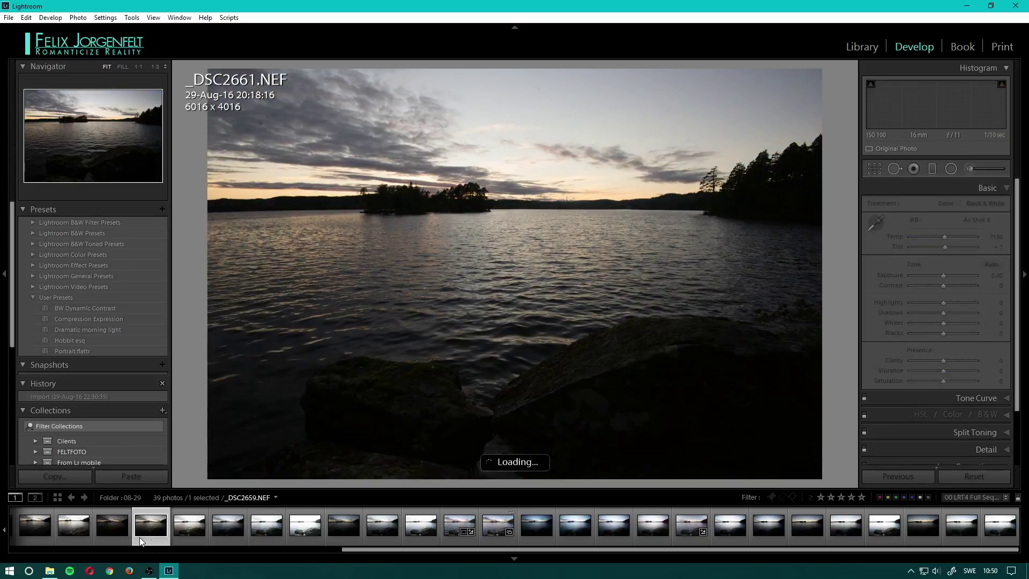
Step: Try lowering Highlights to -100 on _DSC2661.NEF, and reset the setting to 0
left_click(239, 545)
left_click_drag(943, 302, 906, 300)
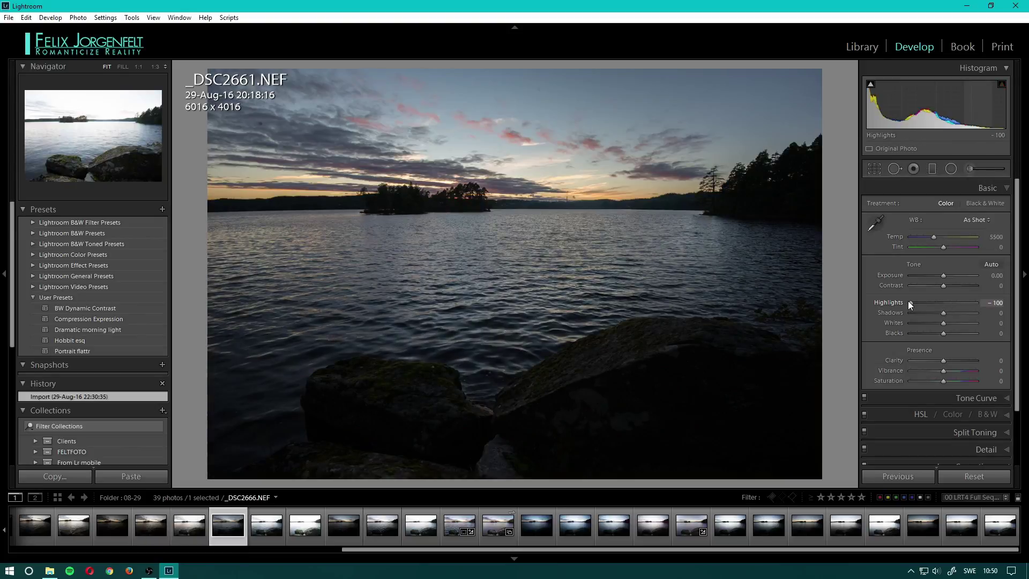
double_click(907, 301)
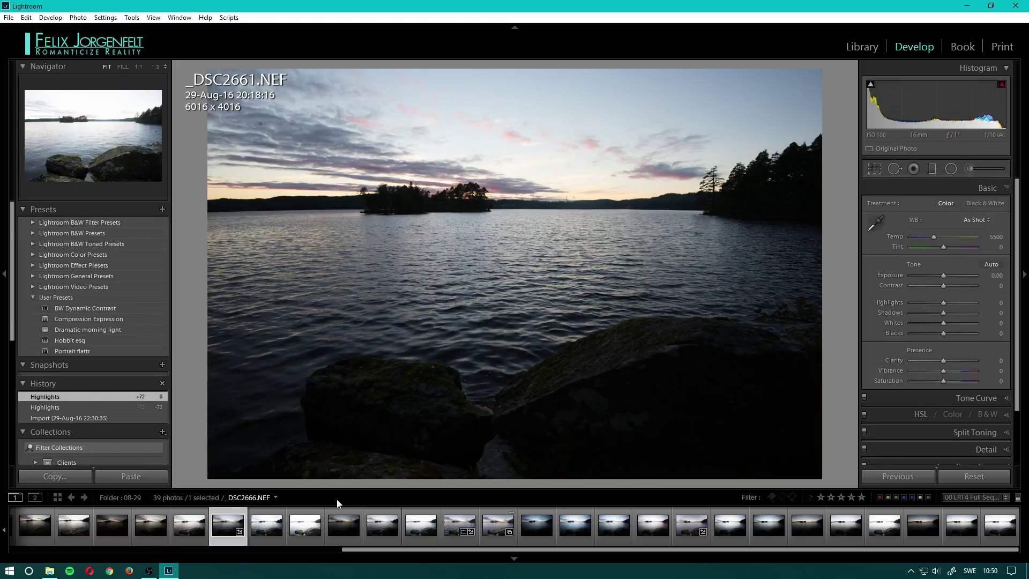
Step: View the darker exposure _DSC2664.NEF, and select the brighter _DSC2665.NEF for editing
left_click(349, 531)
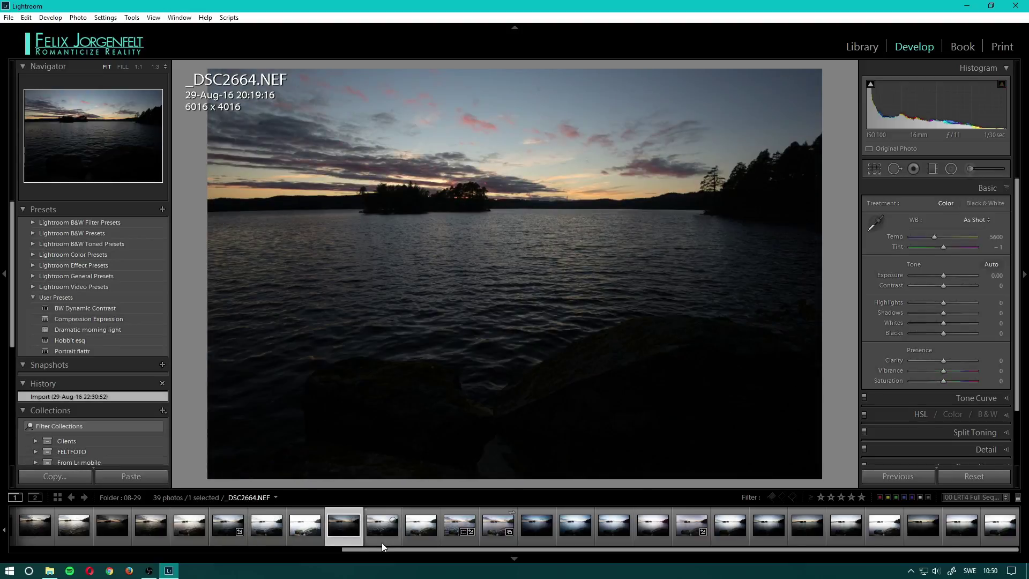
left_click(381, 542)
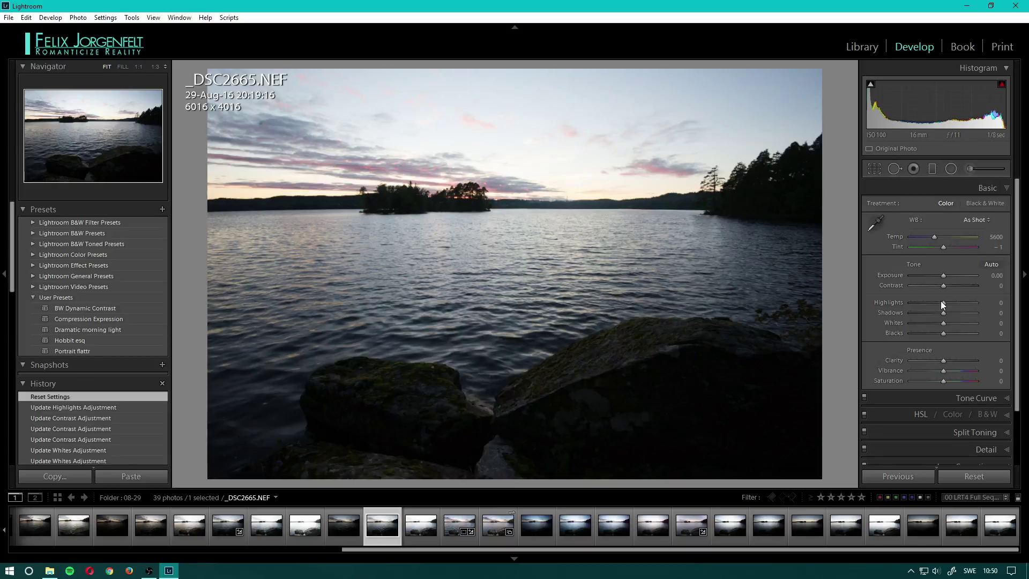
Step: Try Highlights at -67 and Shadows at +100 on _DSC2665.NEF, checking the rock detail at 1:1
left_click_drag(943, 304, 972, 314)
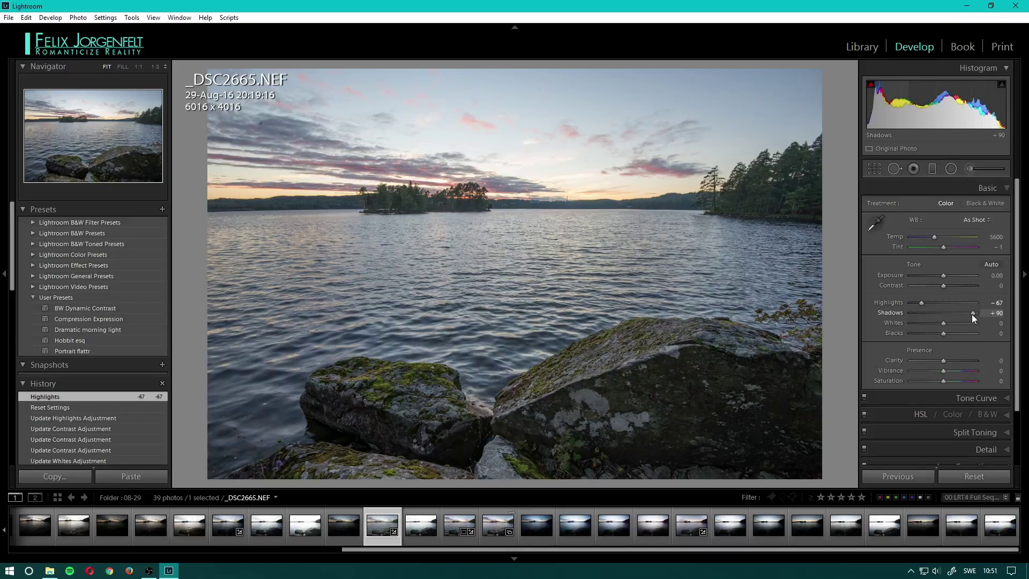
left_click(637, 423)
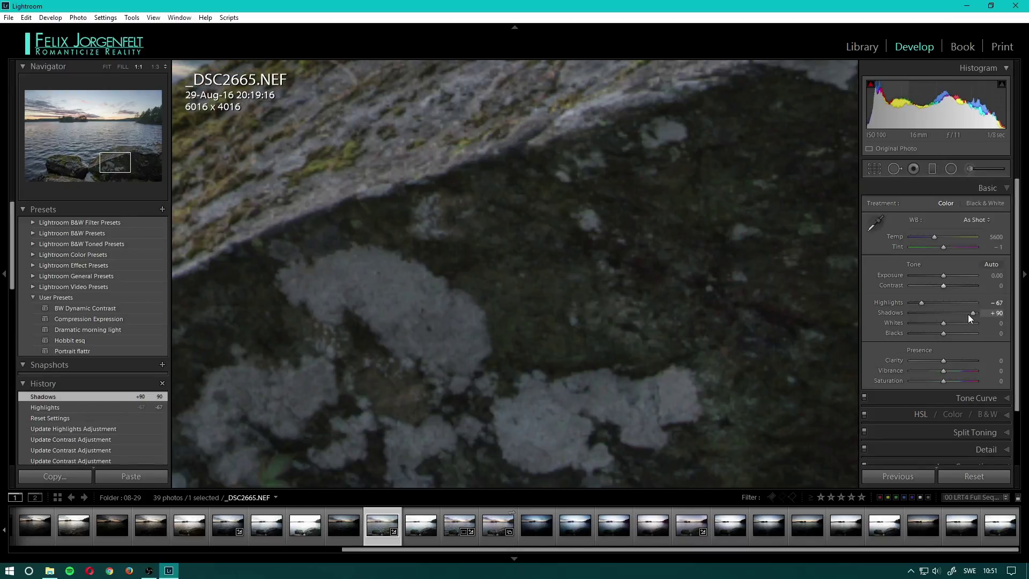
left_click_drag(968, 314, 980, 314)
Step: Examine the rocks, moss, water, overhanging branches, island trees and sunset clouds of _DSC2665.NEF at 1:1 for shadow and highlight detail
left_click_drag(381, 388, 570, 298)
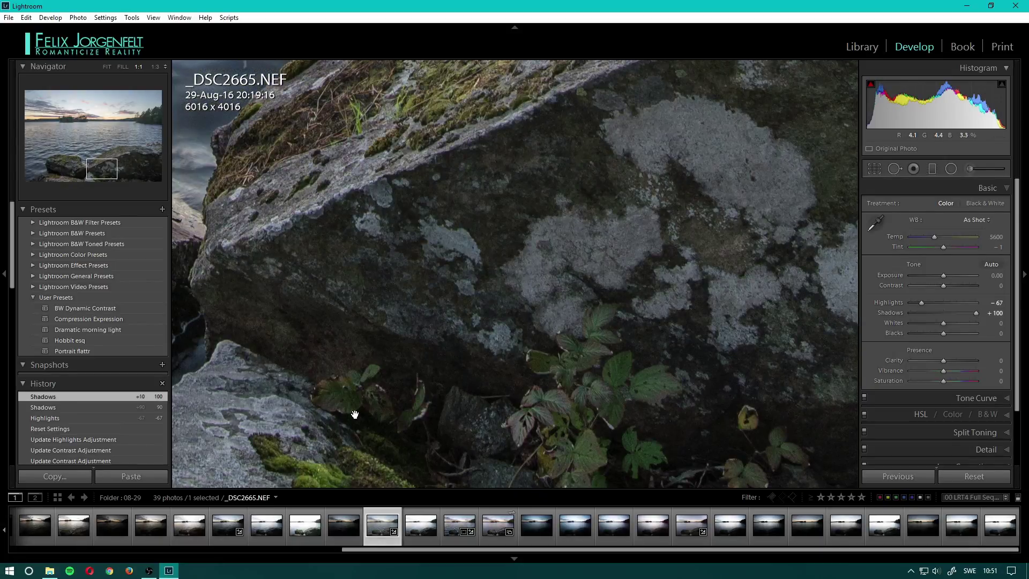
left_click_drag(524, 451, 638, 292)
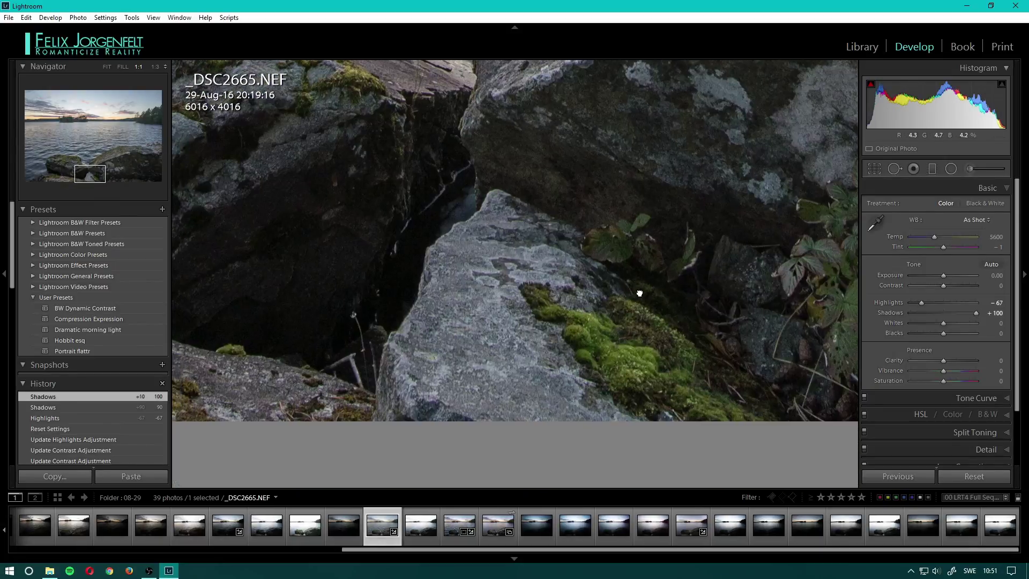
left_click_drag(533, 294, 638, 329)
left_click_drag(607, 371, 512, 415)
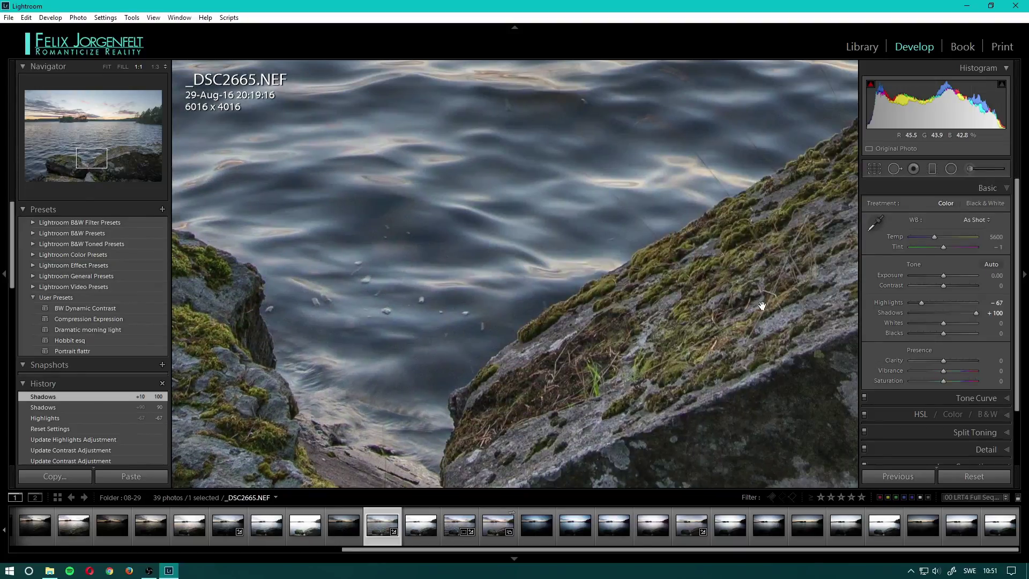
left_click_drag(762, 306, 552, 310)
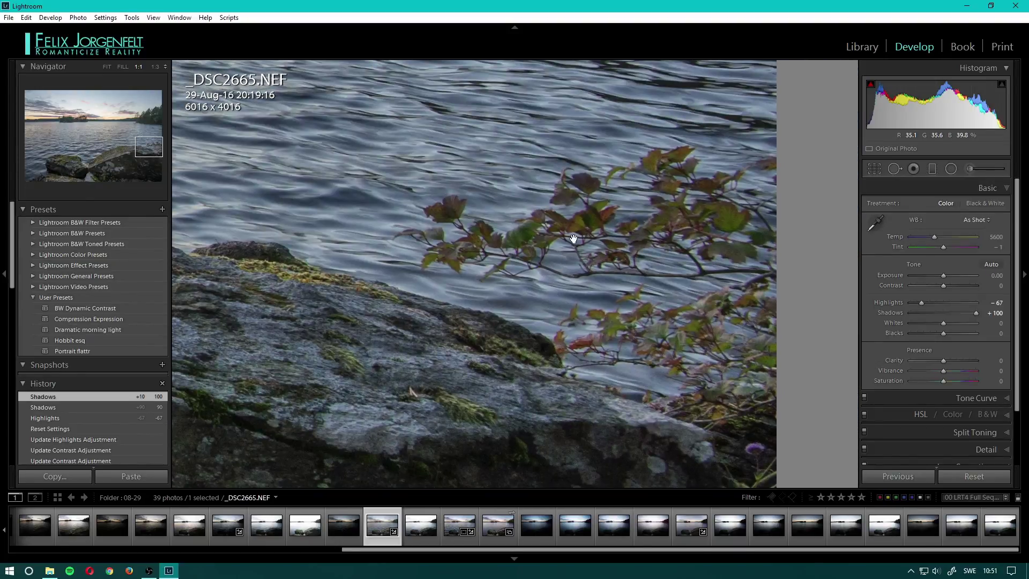
left_click_drag(571, 232, 585, 471)
left_click_drag(533, 320, 513, 280)
left_click_drag(432, 364, 670, 306)
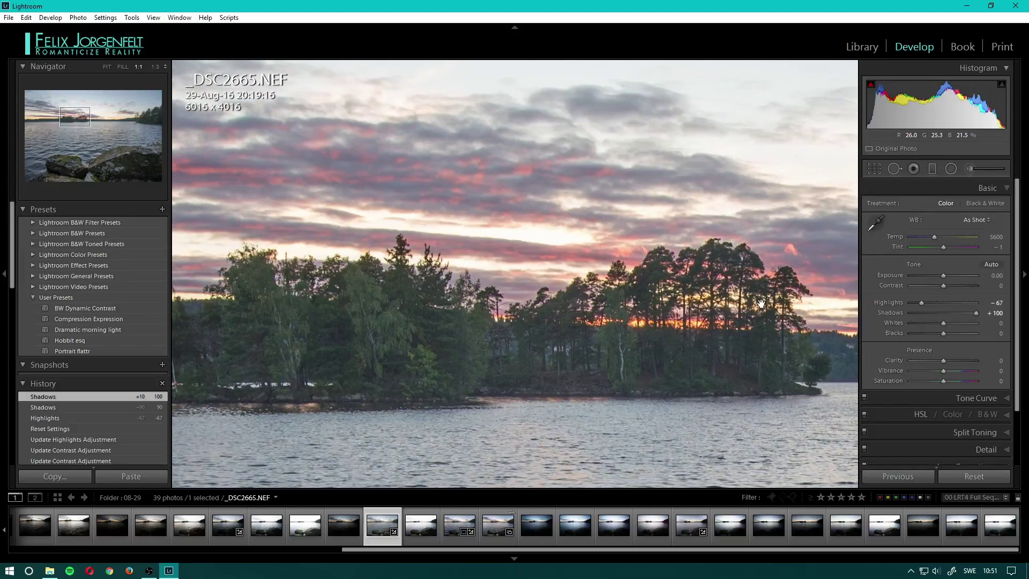
left_click_drag(466, 306, 589, 386)
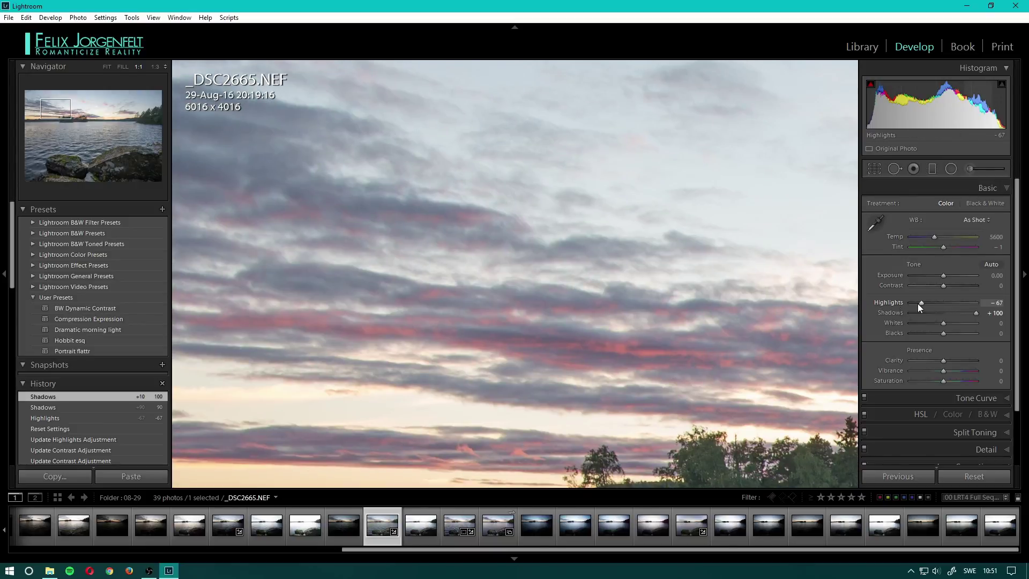
Step: Try lowering Highlights to -100 to check the sky and full image, and reset Shadows and Highlights to 0
left_click_drag(917, 303, 899, 308)
left_click_drag(574, 361, 439, 231)
left_click(439, 231)
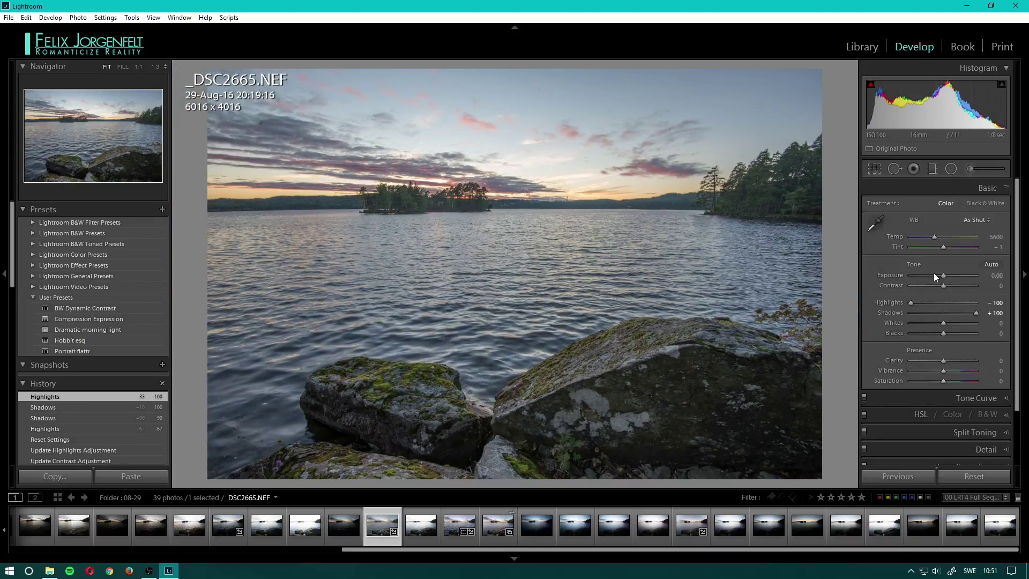
left_click_drag(912, 304, 910, 303)
double_click(972, 313)
double_click(907, 301)
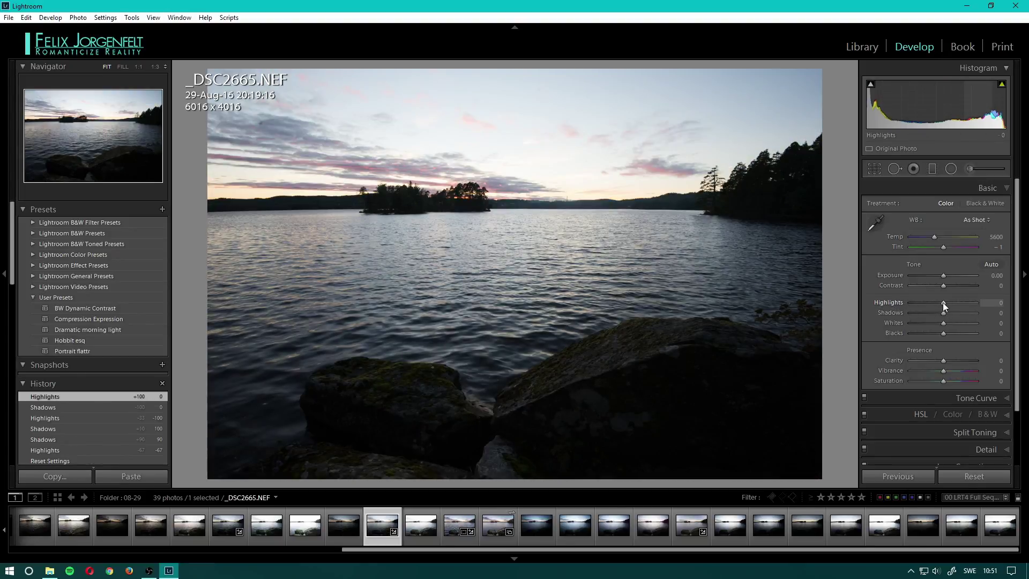
Step: Set Highlights to -90 and Shadows to +90 on _DSC2665.NEF
left_click_drag(943, 303, 940, 304)
left_click_drag(940, 304, 910, 303)
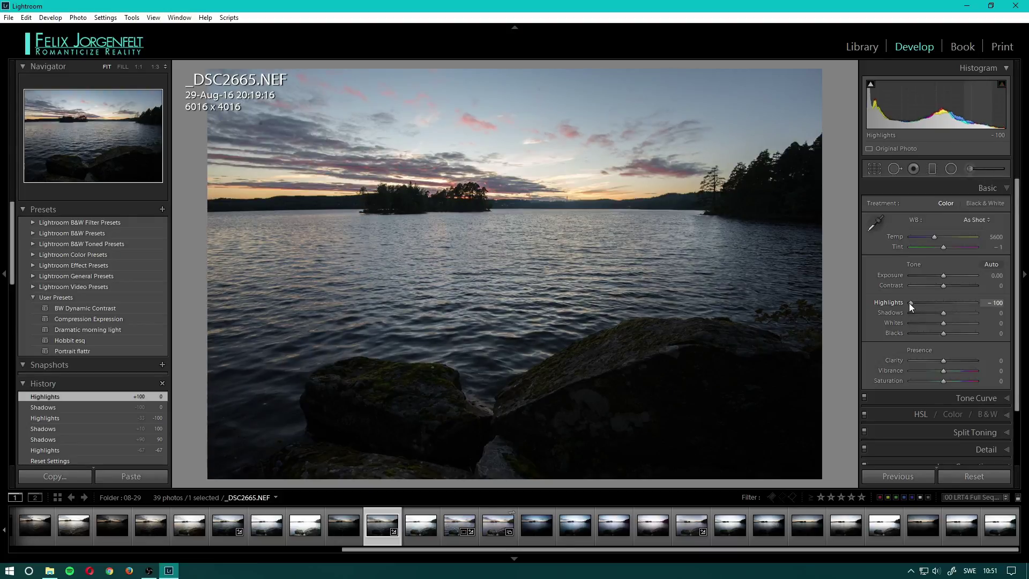
left_click_drag(910, 303, 916, 307)
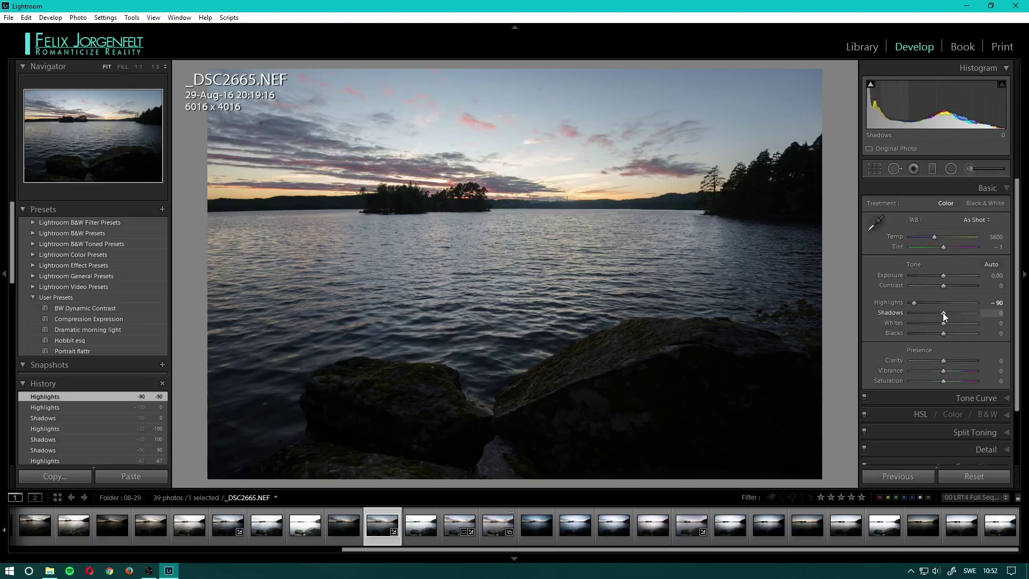
left_click_drag(943, 313, 973, 314)
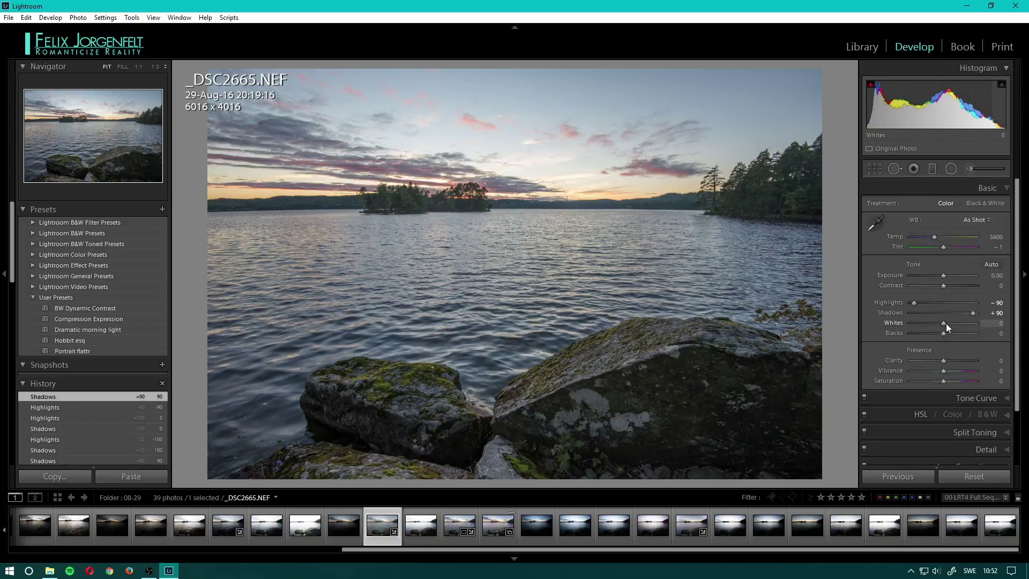
Step: Set Whites to +33 while checking clipping and the sky at 1:1, and raise Blacks to +5
left_click_drag(946, 323, 950, 320)
key("alt")
left_click(440, 174)
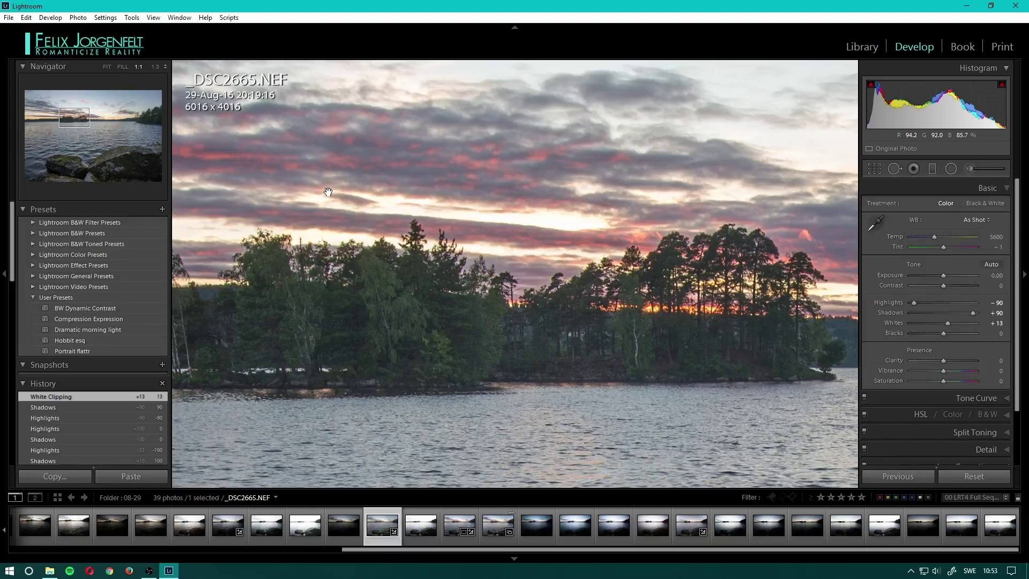
left_click_drag(948, 323, 955, 318)
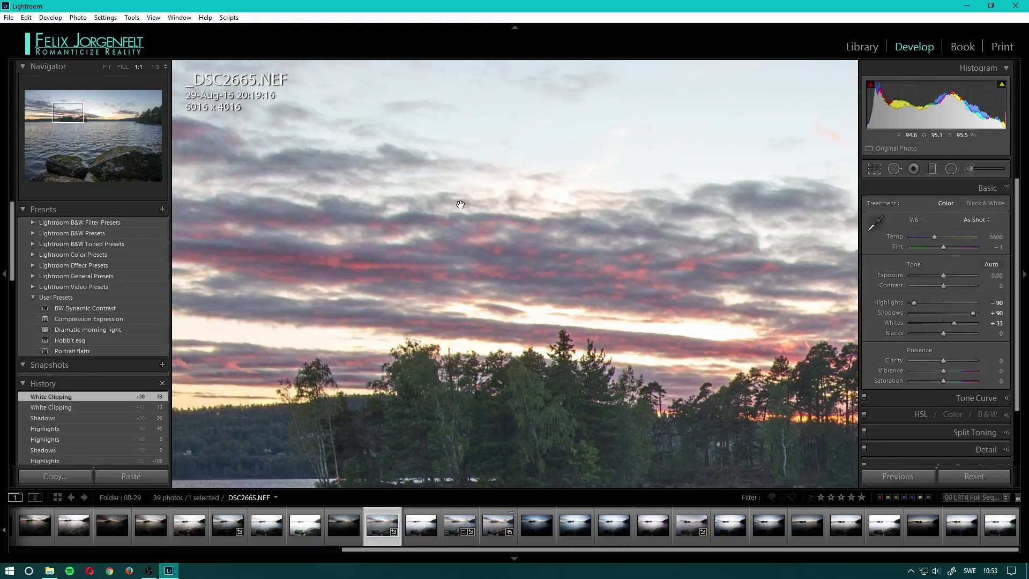
left_click_drag(561, 302, 322, 195)
left_click(313, 194)
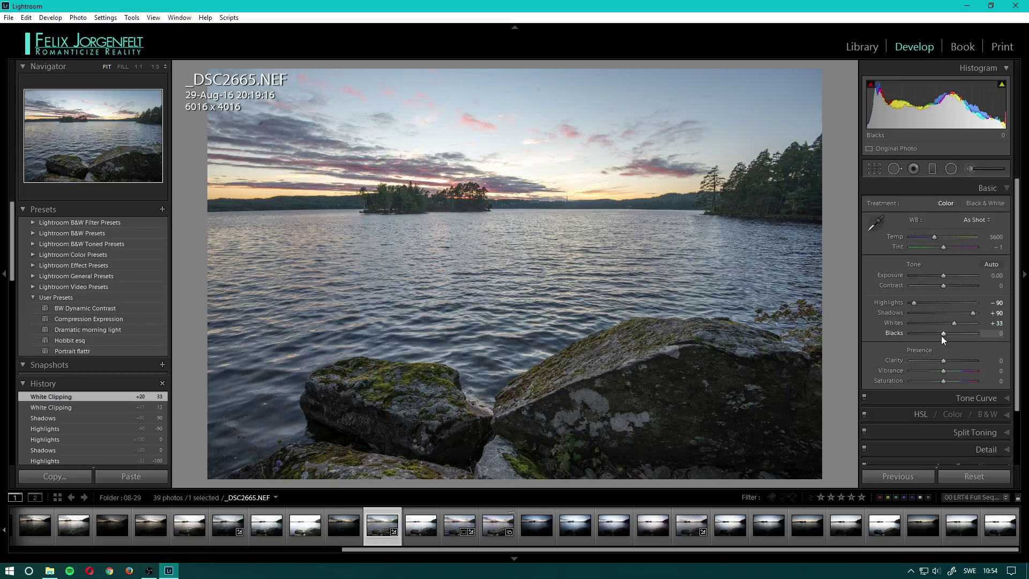
left_click_drag(941, 335, 944, 333)
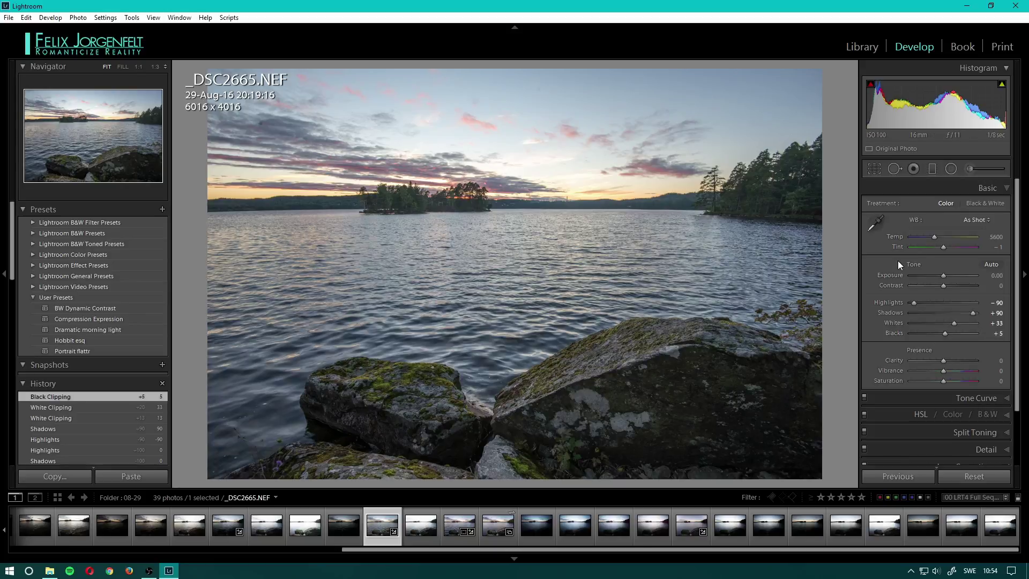
Step: Enable chromatic aberration removal and lens profile corrections for _DSC2665.NEF
scroll(975, 392, "down", 2)
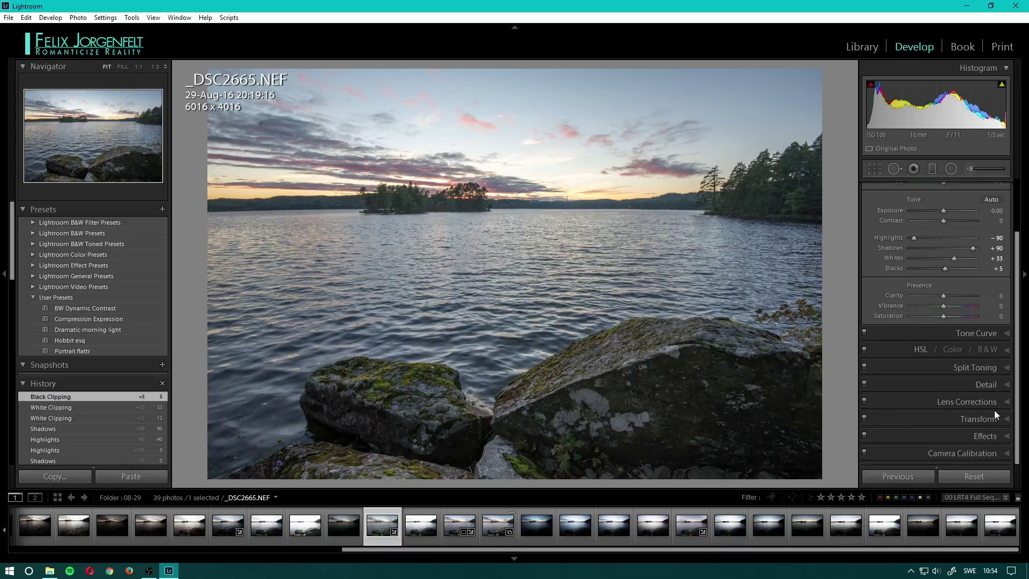
left_click(1005, 403)
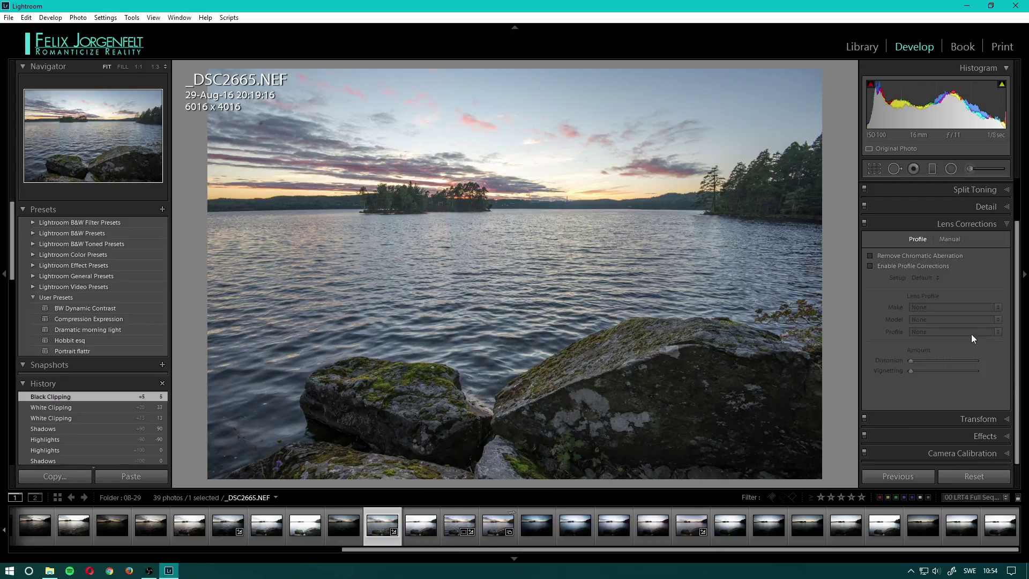
left_click(888, 256)
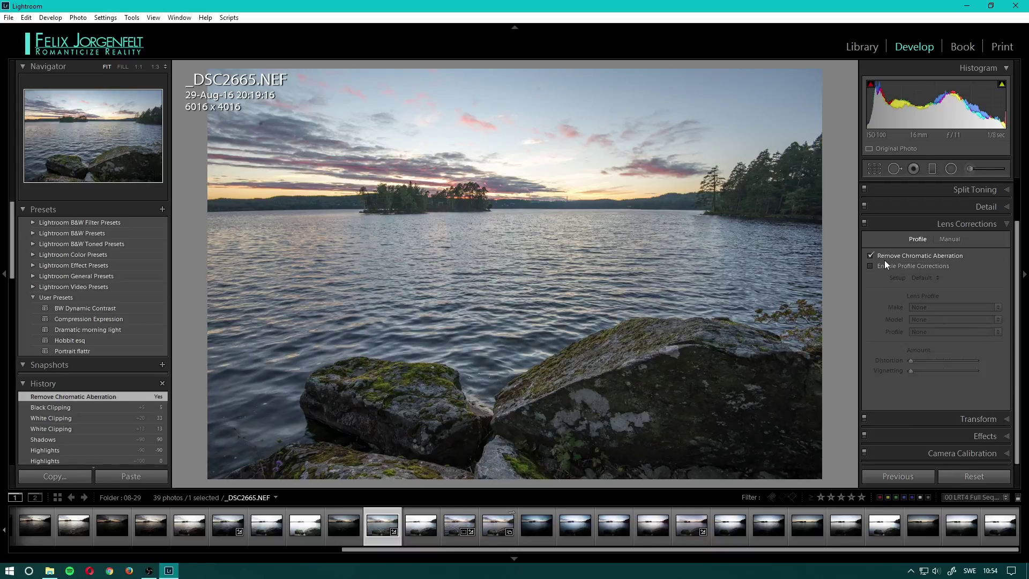
left_click(883, 265)
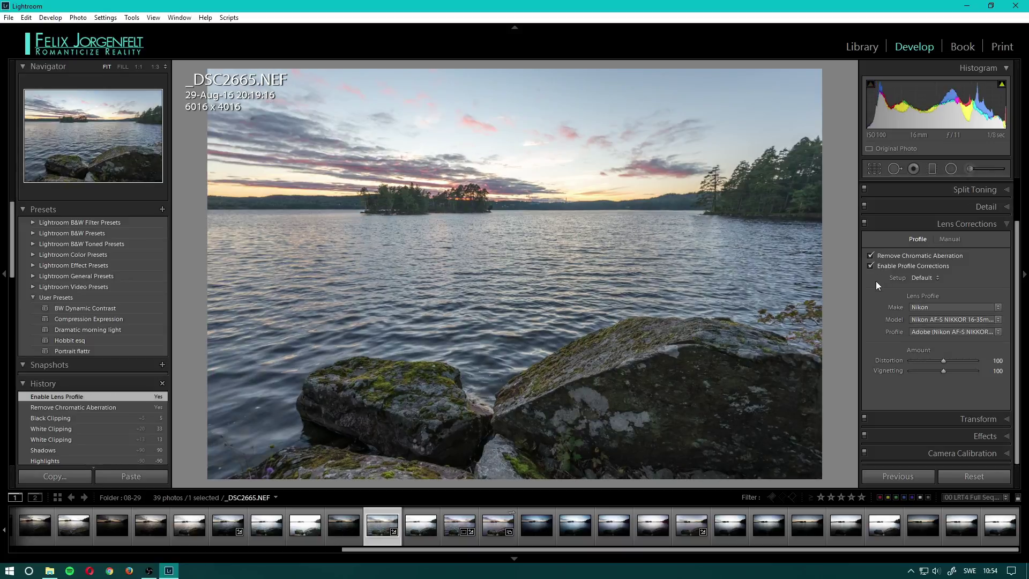
left_click(997, 224)
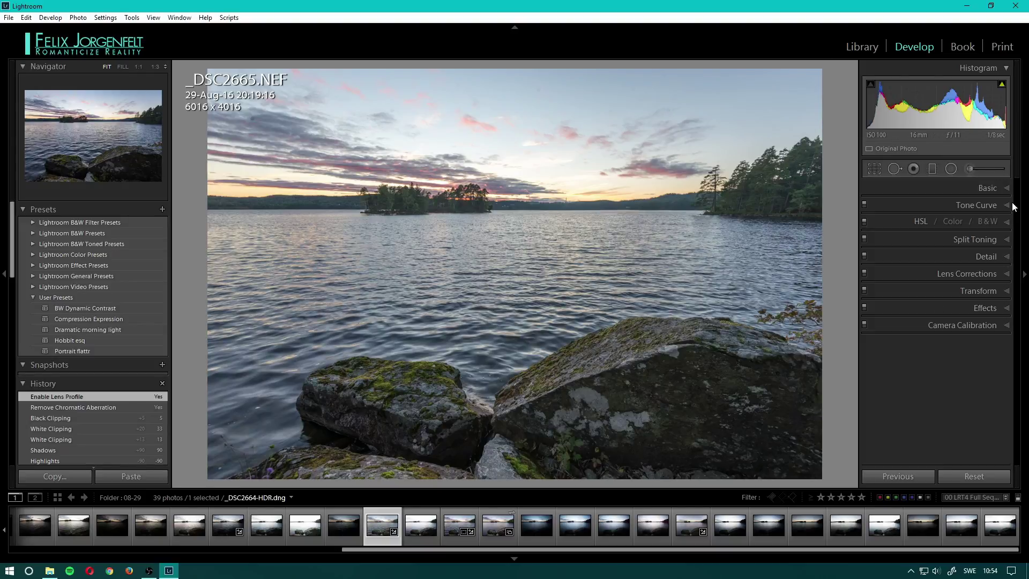
Step: Warm the white balance by setting Temp to 6000 and Tint to +5
left_click(1002, 188)
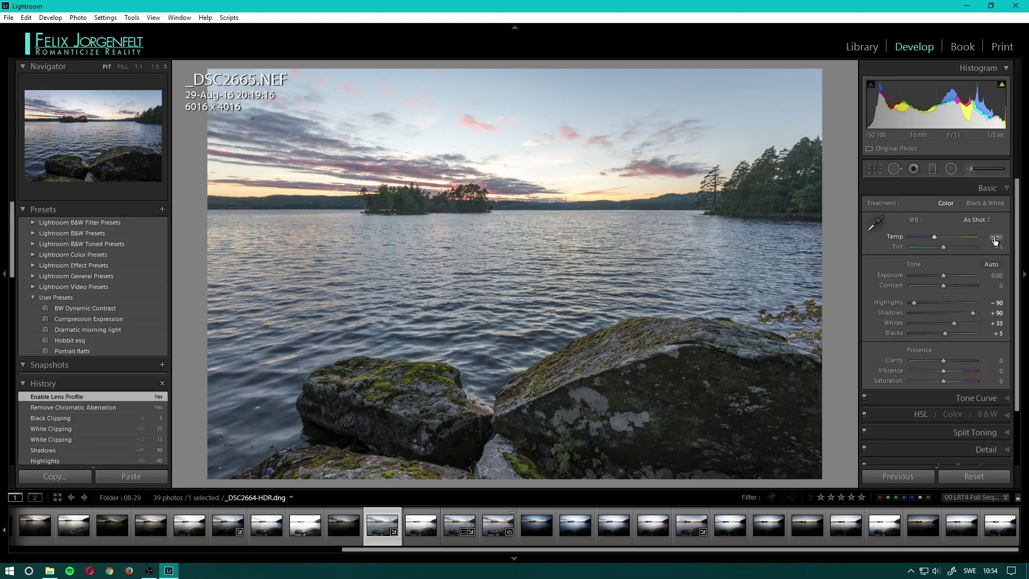
mouse_move(995, 241)
left_mouse_down()
mouse_move(1021, 241)
mouse_move(1006, 241)
left_mouse_up()
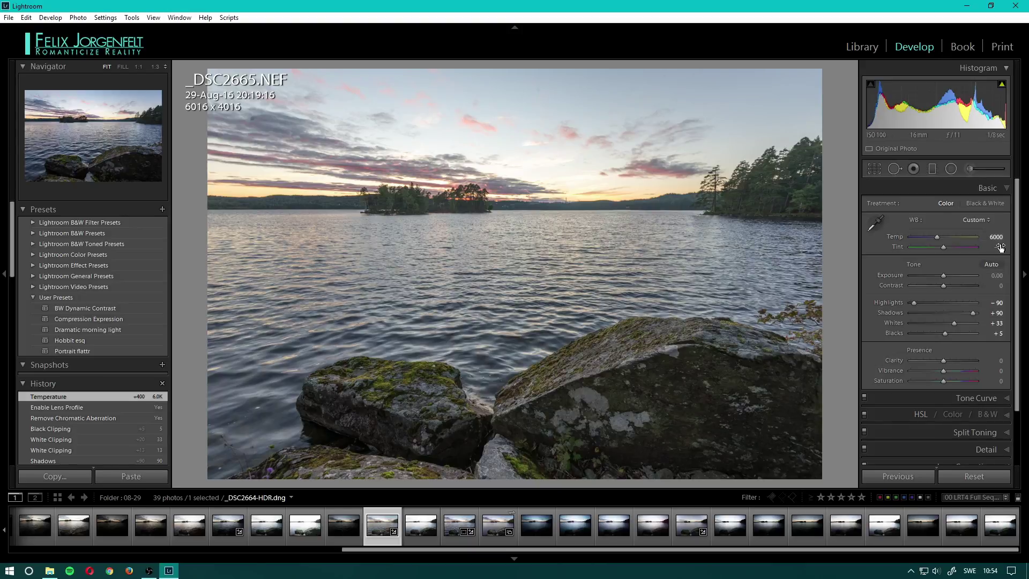
left_click_drag(1000, 248, 1005, 248)
left_click_drag(1002, 248, 1000, 248)
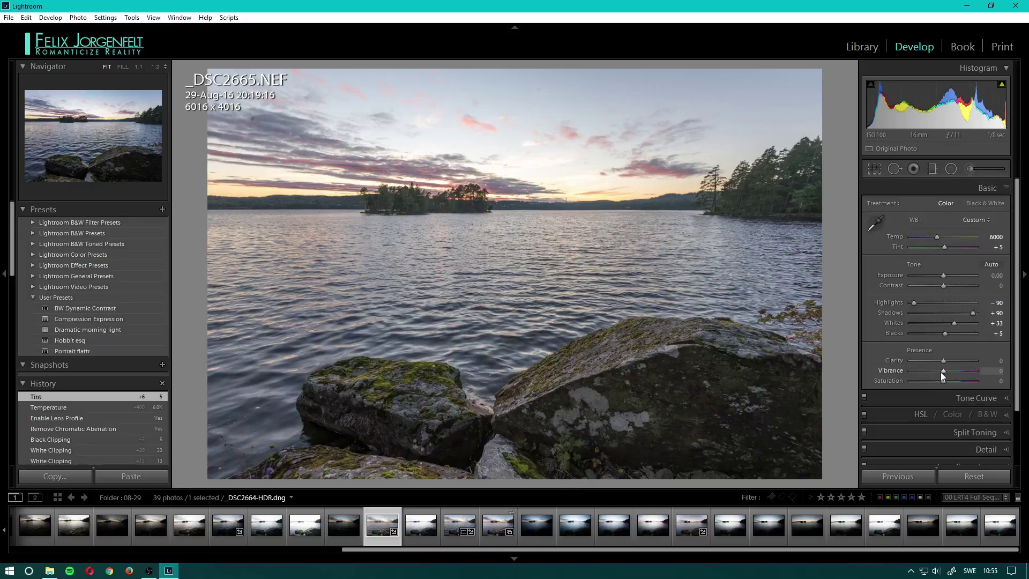
Step: Raise Vibrance to +18, and compare the photo with its state before the change
left_click_drag(945, 372, 949, 370)
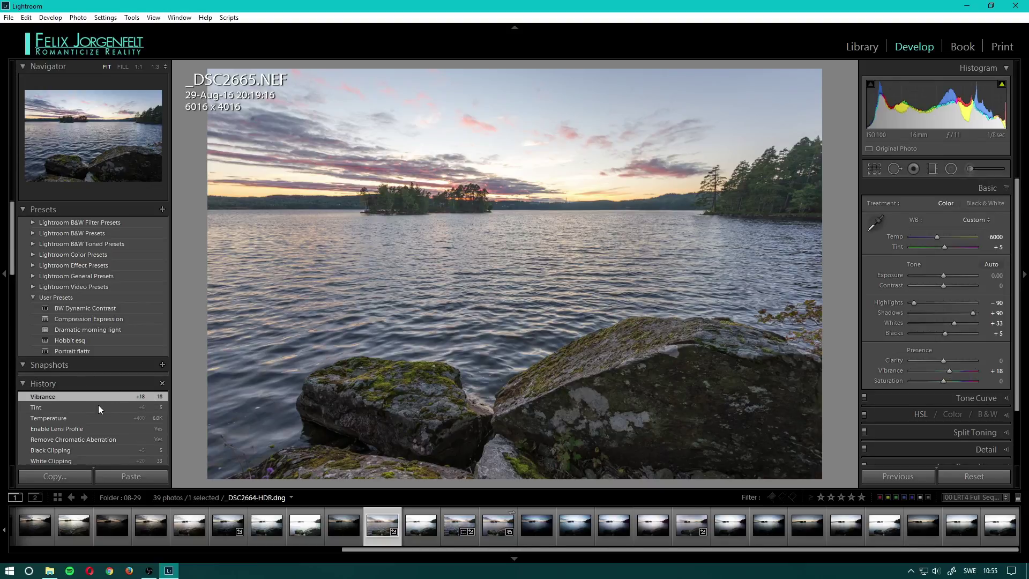
left_click(50, 407)
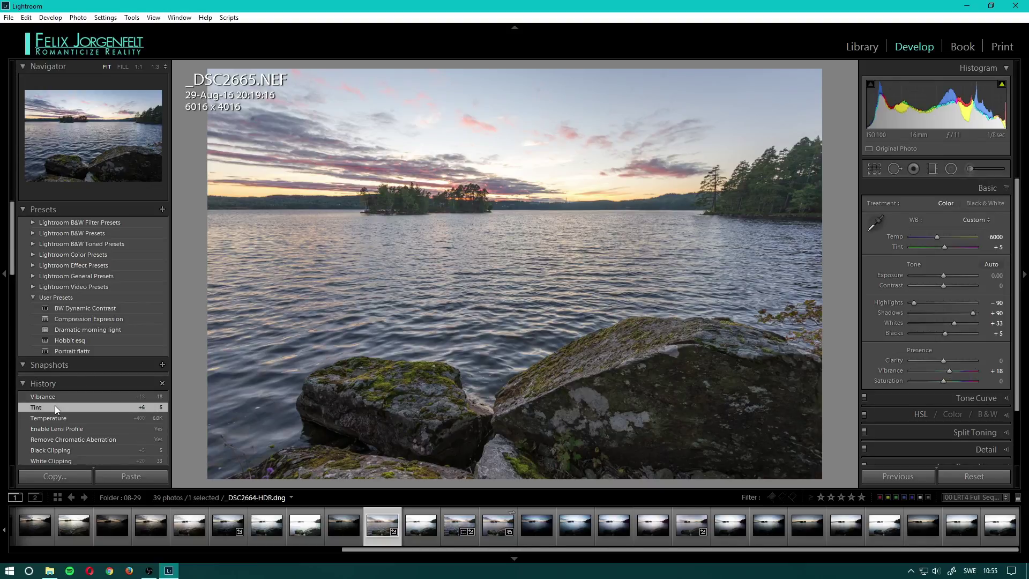
left_click(70, 397)
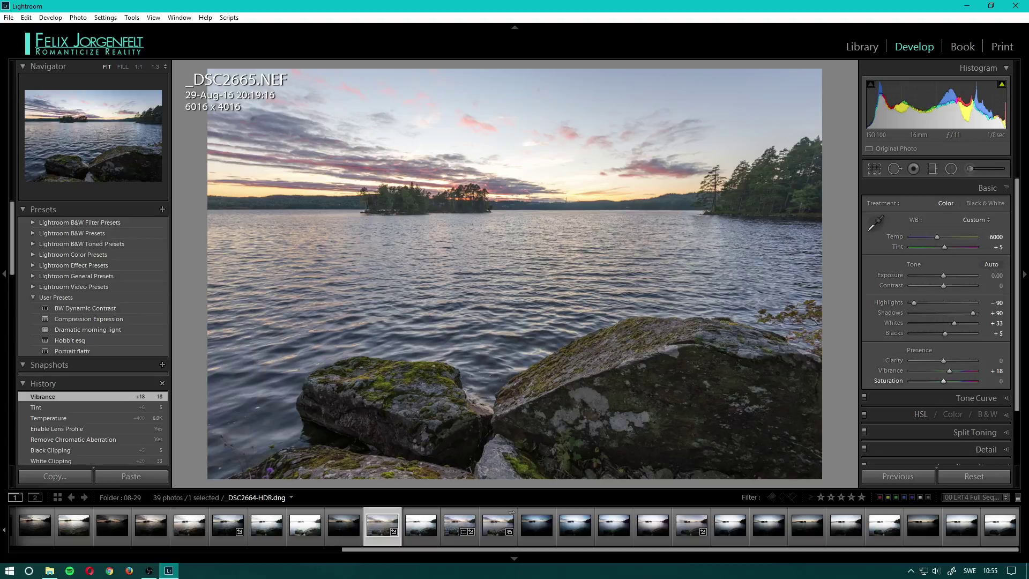
Step: Raise Saturation to +5, compare with the Tint history state, and restore the latest saturation state
left_click_drag(888, 380, 891, 380)
left_click_drag(892, 381, 891, 380)
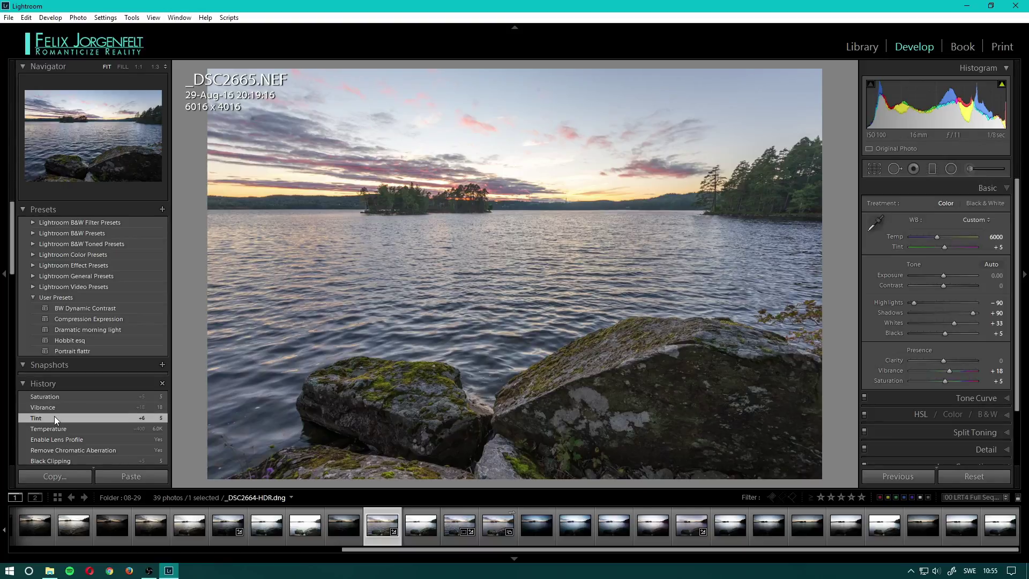
left_click(57, 417)
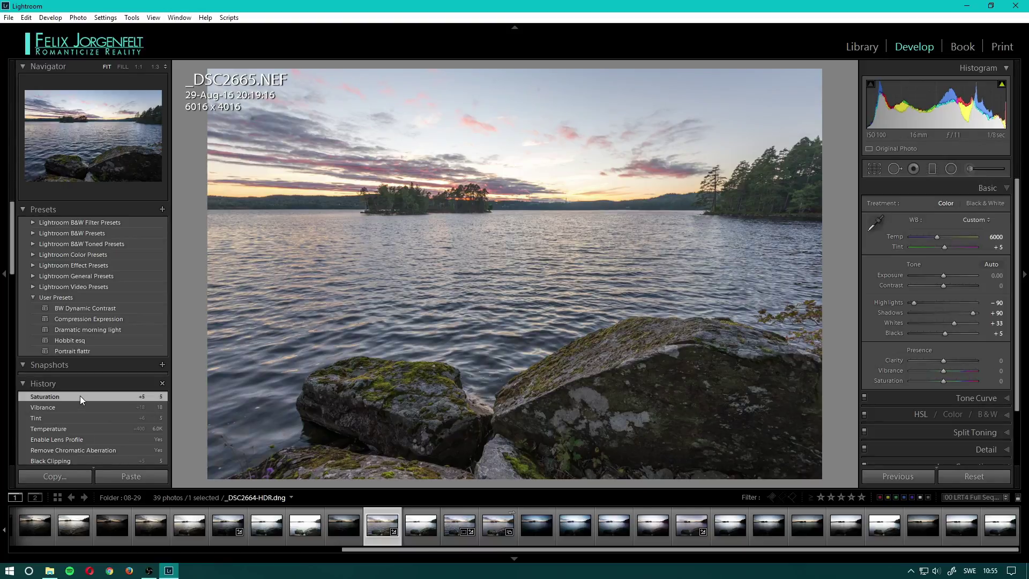
left_click(79, 397)
Step: Fine-tune Contrast to +10
left_click(999, 286)
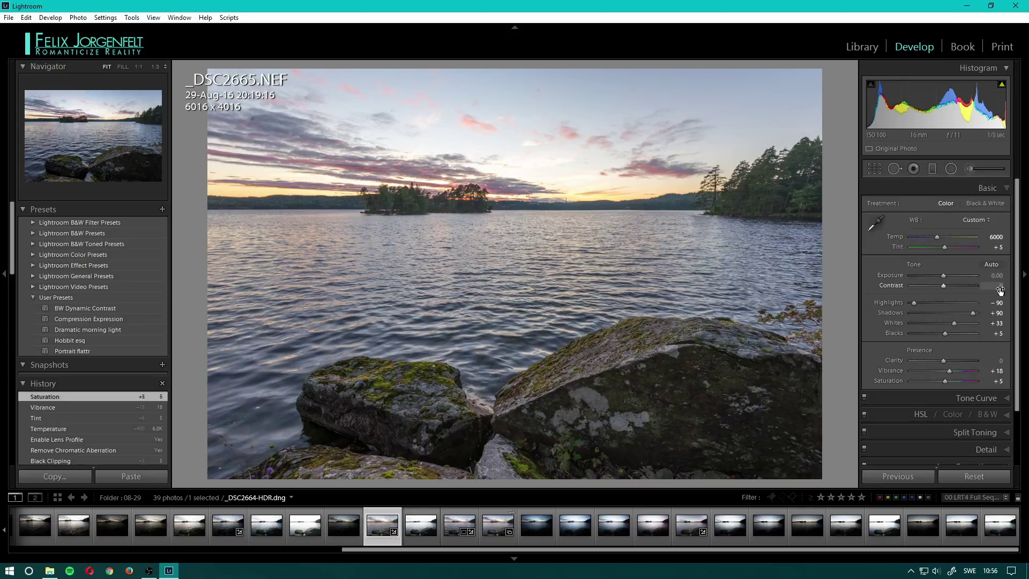
type("5")
key("Return")
key("Up")
key("Up")
key("Up")
key("Up")
key("Up")
key("Up")
key("Up")
key("Down")
key("Down")
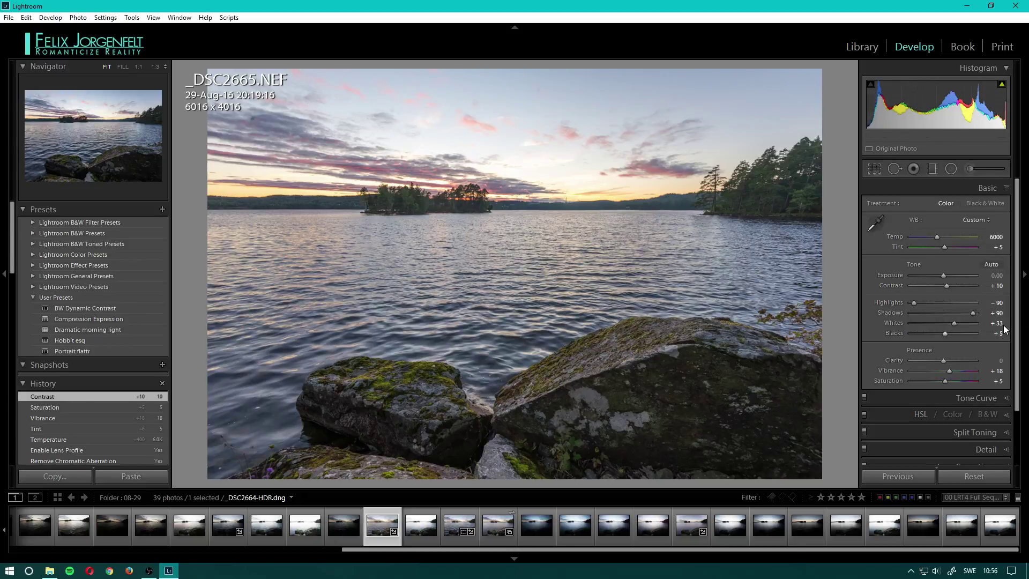
Step: Check highlight clipping on _DSC2665.NEF, lower Whites to +28, and set Blacks to -3
key("alt")
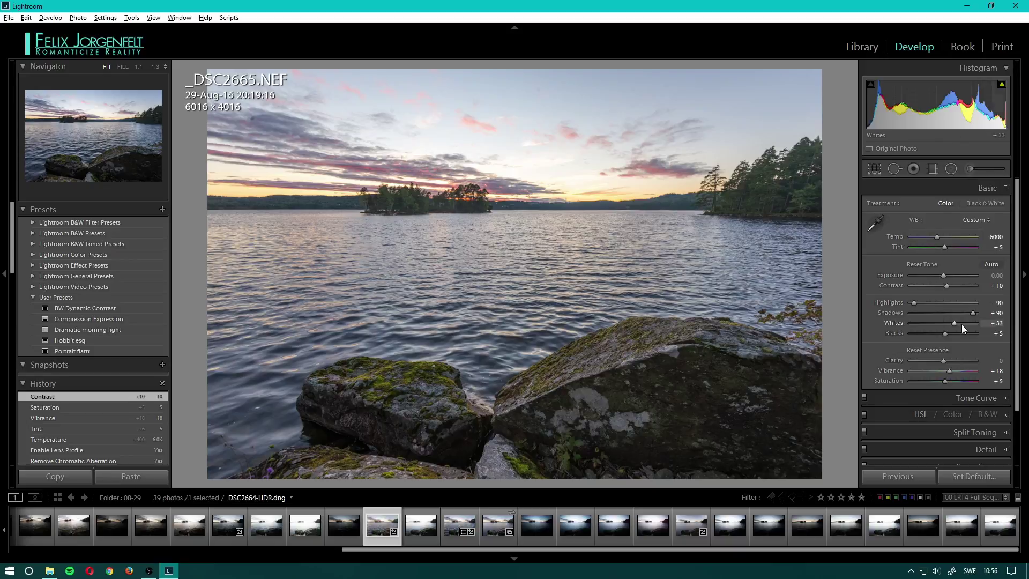
left_click(1001, 322, "alt")
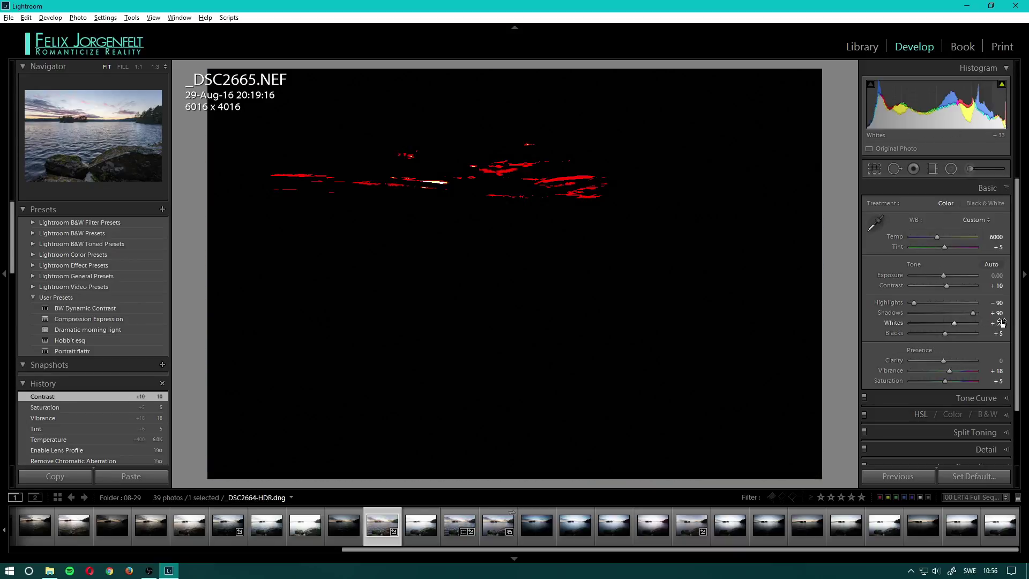
left_click_drag(1002, 322, 997, 323)
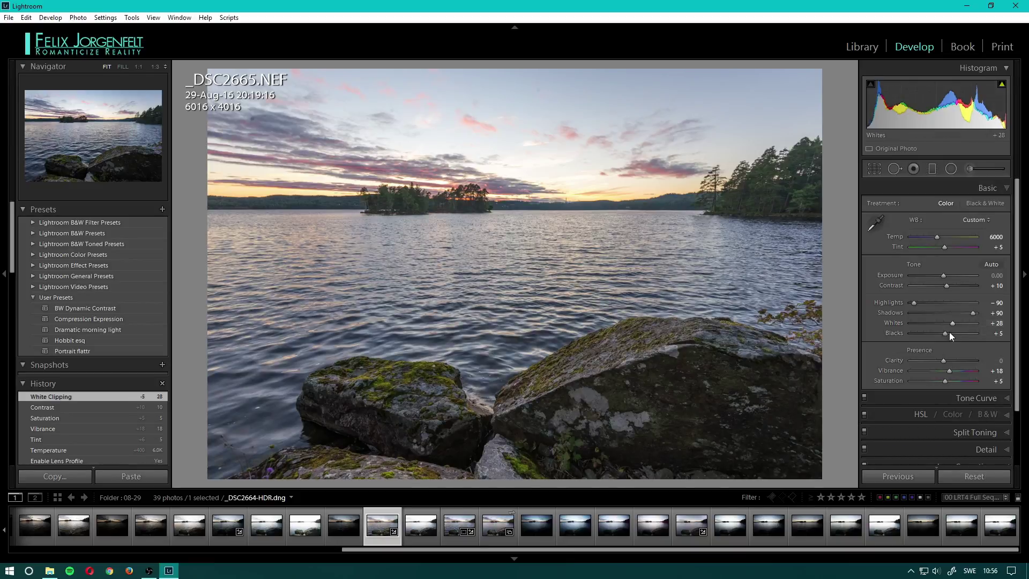
left_click_drag(949, 332, 946, 333)
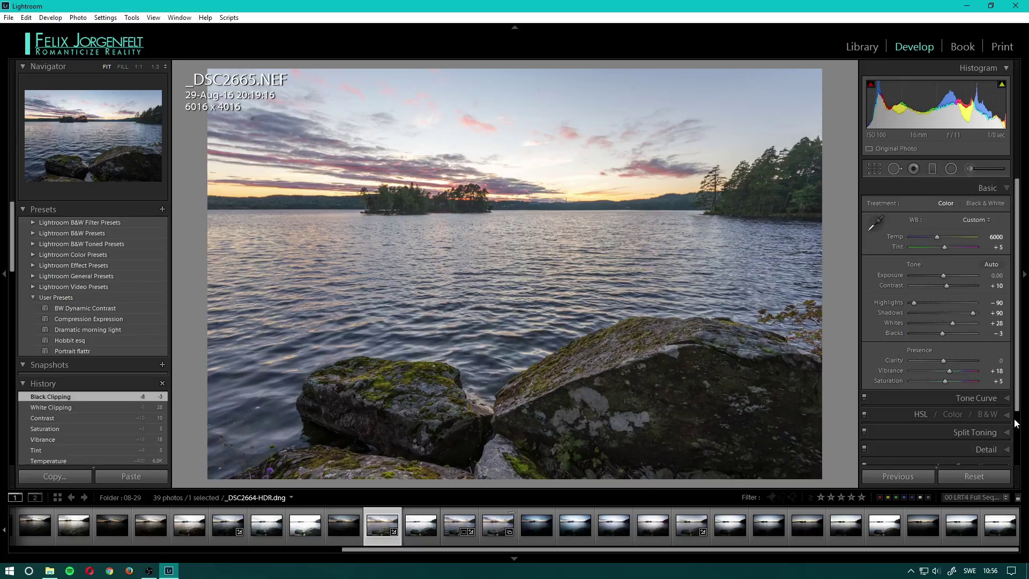
scroll(998, 419, "down", 2)
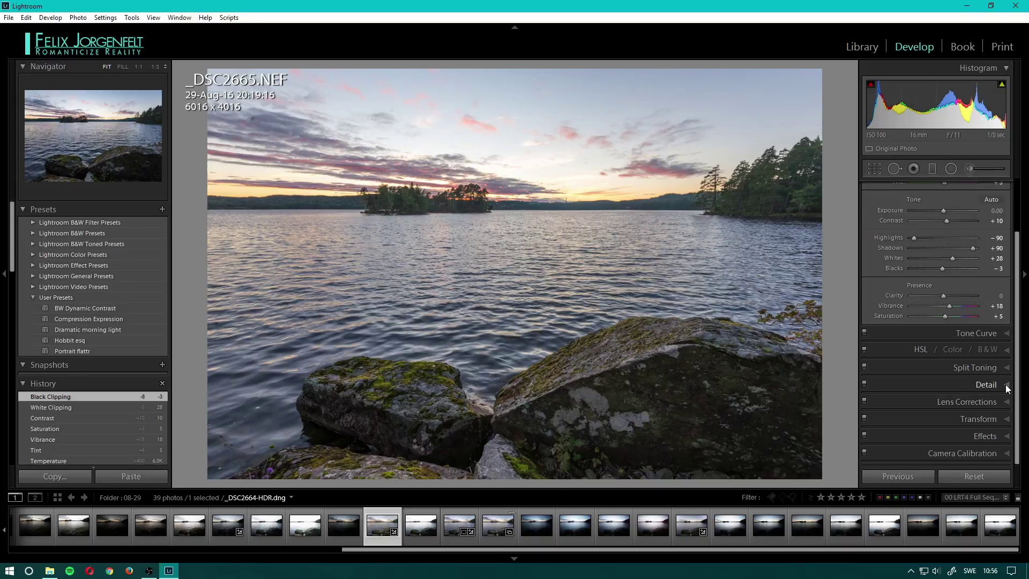
scroll(987, 375, "up", 2)
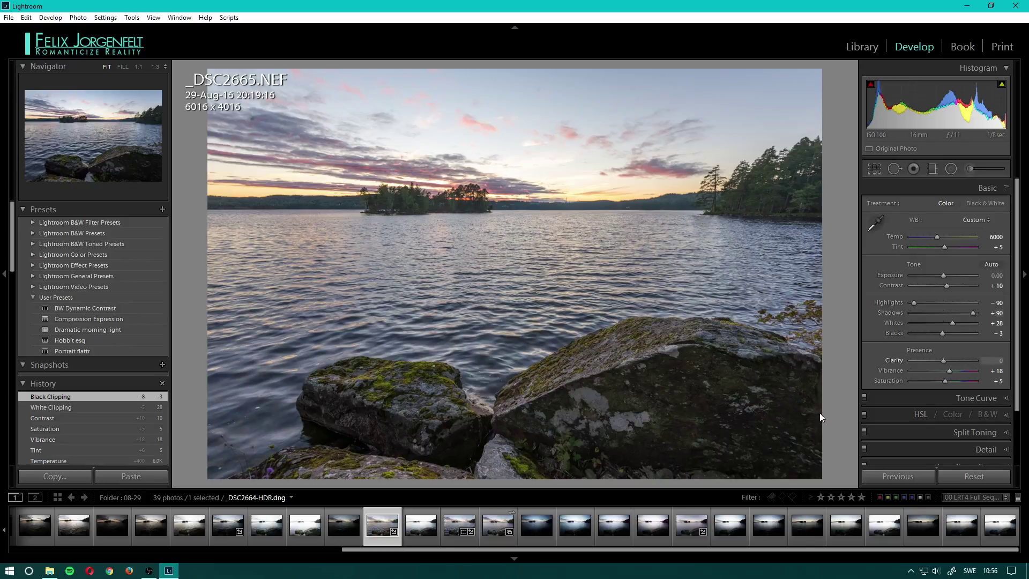
Step: Compare _DSC2665.NEF with _DSC2671.NEF, matching the second photo's Tint at +5
left_click(690, 532)
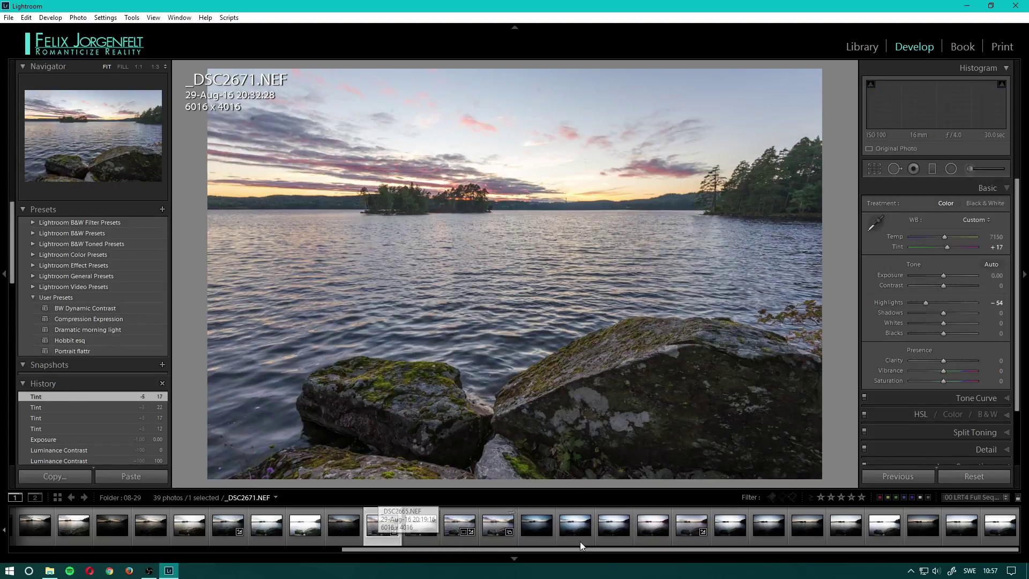
key("ctrl+z")
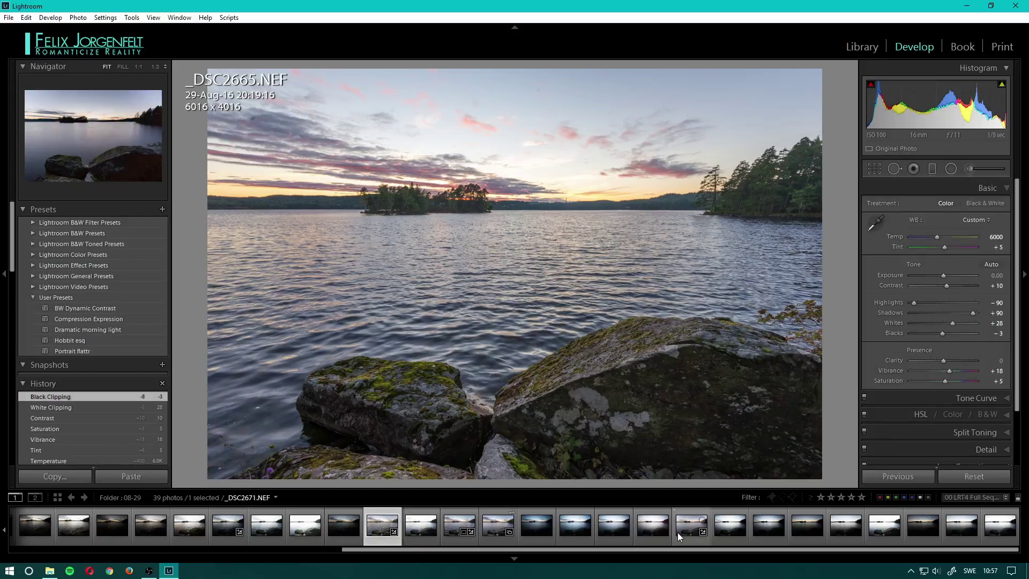
left_click(677, 532)
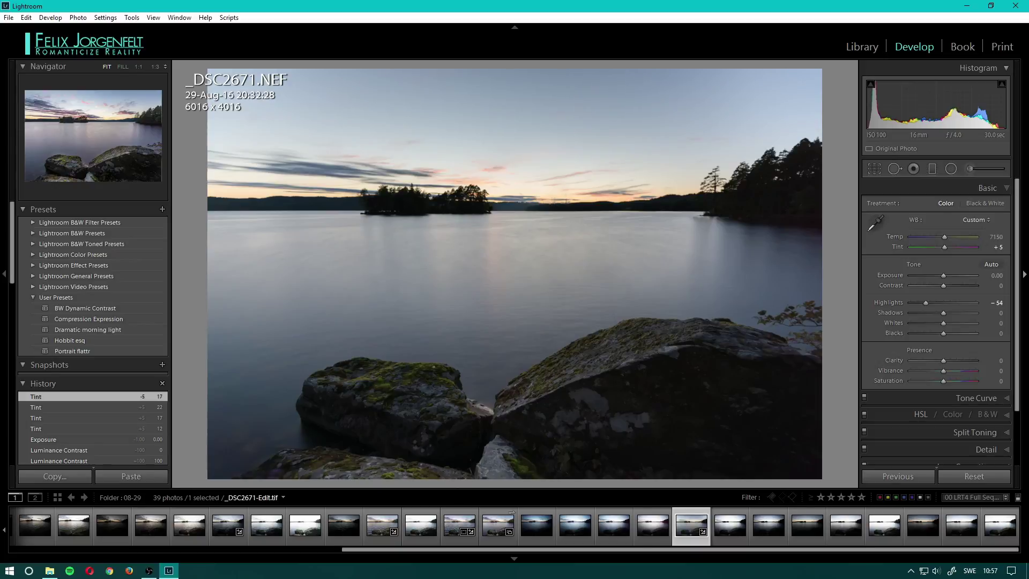
left_click(373, 535)
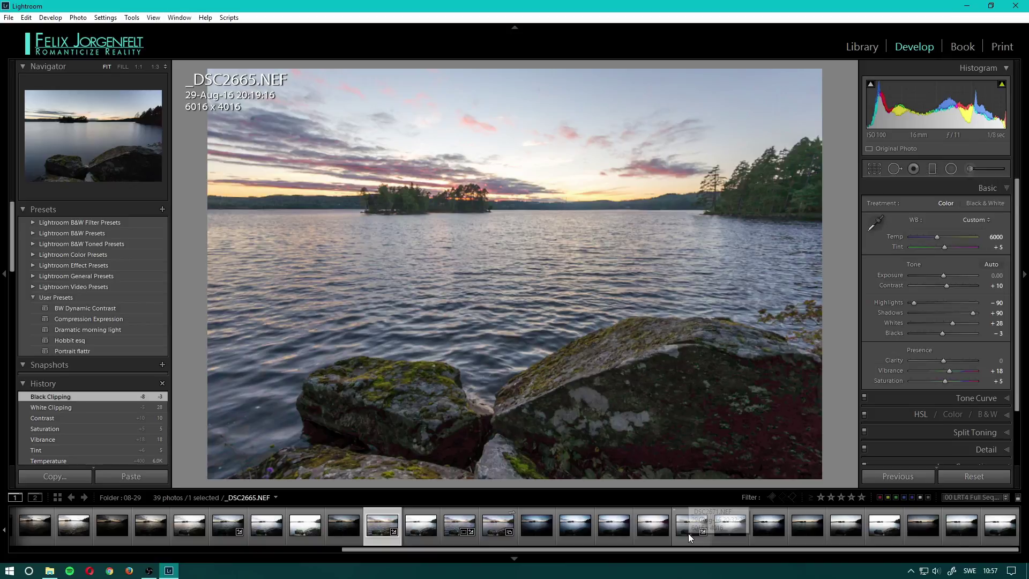
left_click(688, 532)
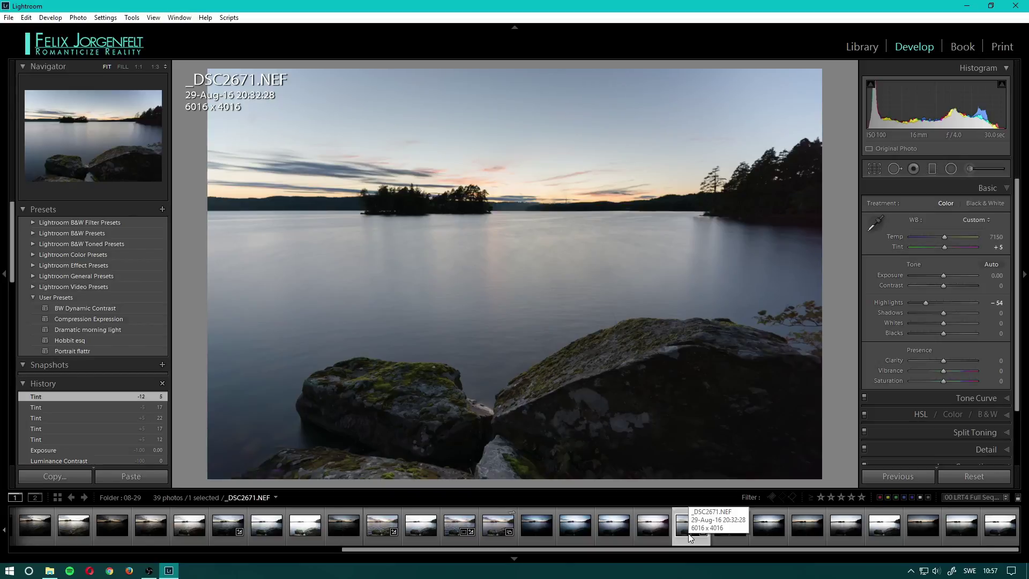
Step: Set Temp to 6000 on _DSC2671.NEF, and compare it with _DSC2664-HDR.dng
left_click(993, 236)
type("600")
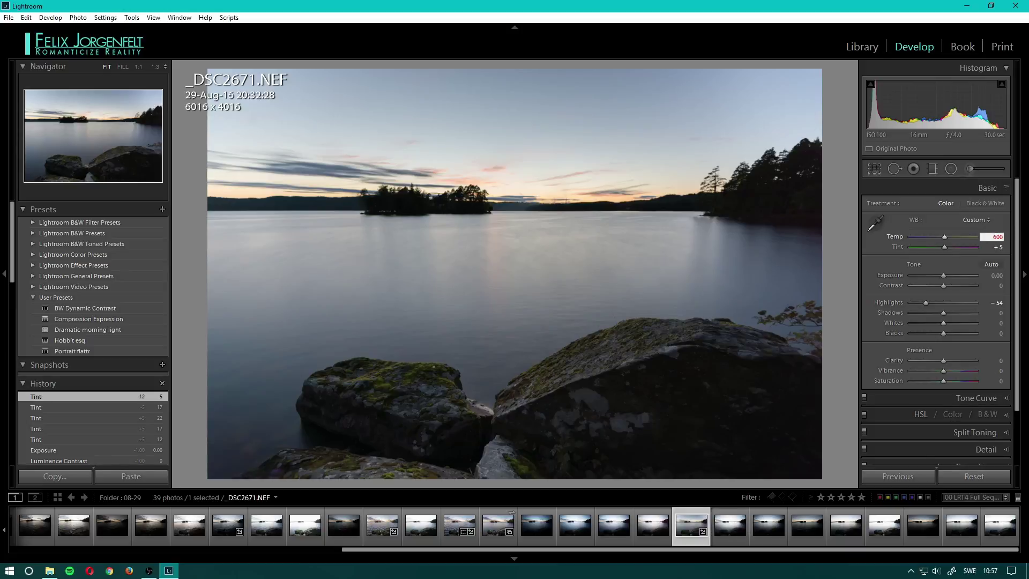
type("0")
key("Return")
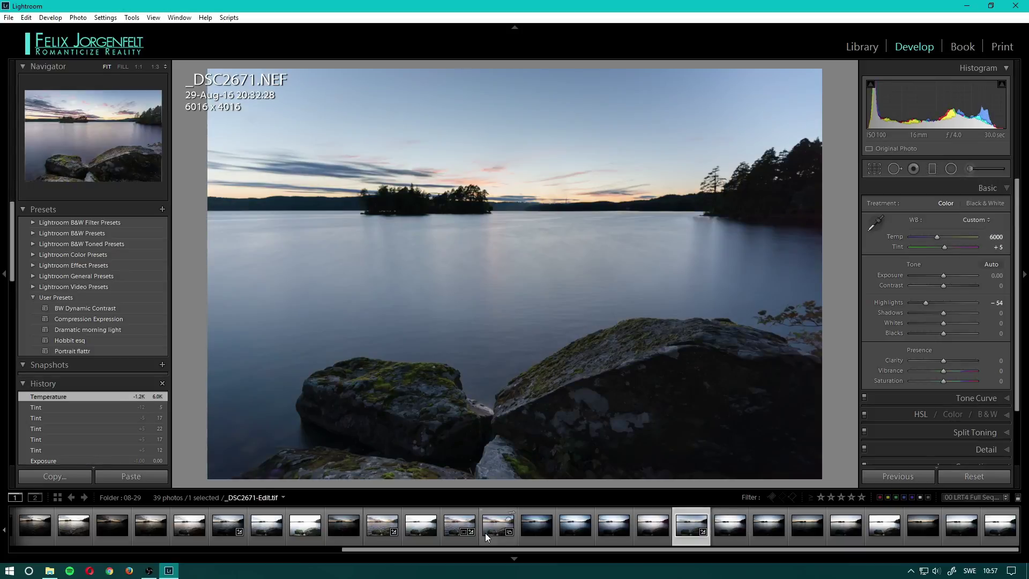
left_click(449, 529)
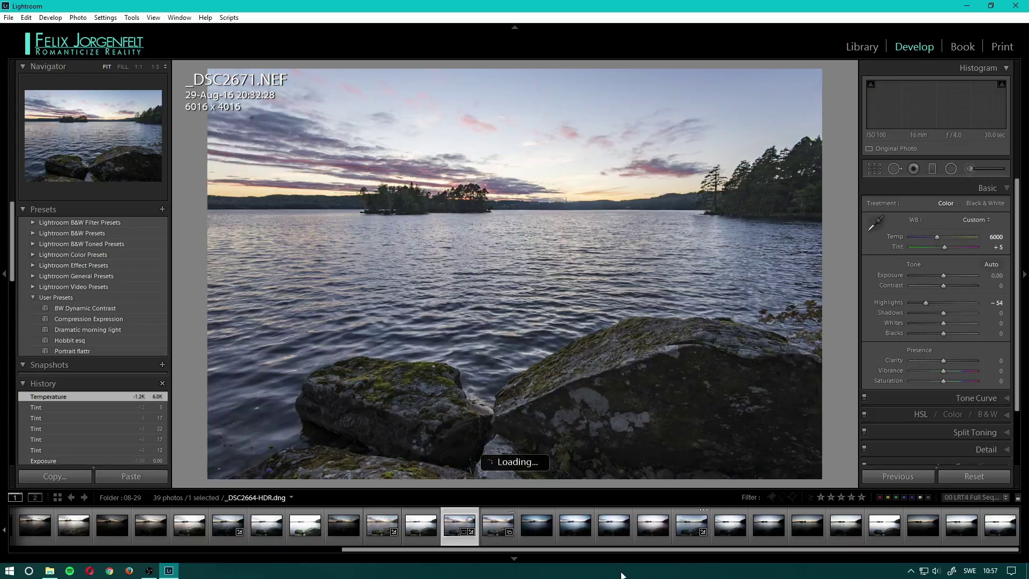
left_click(683, 533)
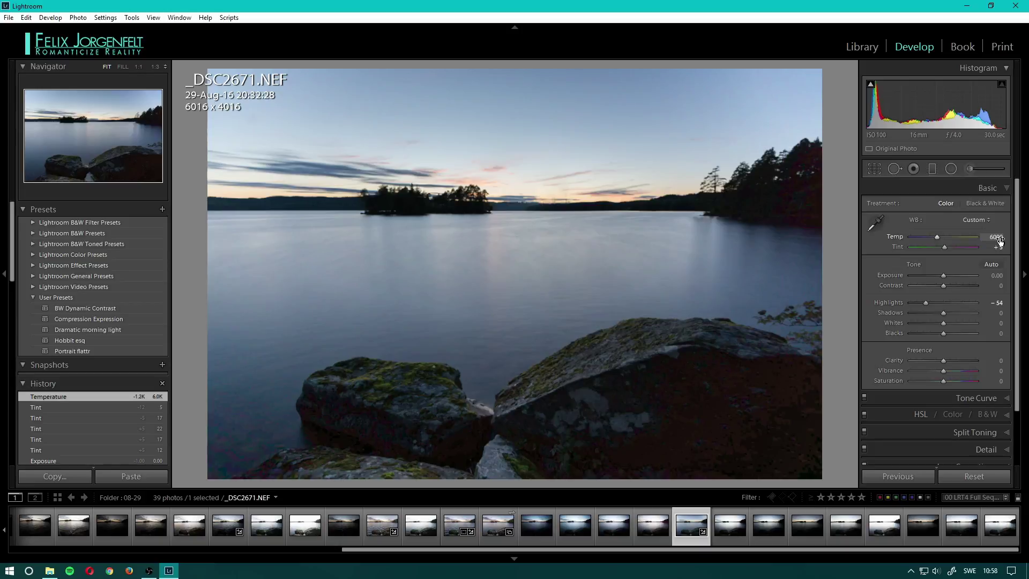
Step: Warm _DSC2671.NEF to Temp 6500 and Tint +10, and check it against _DSC2664-HDR.dng
key("plus")
key("period")
key("plus")
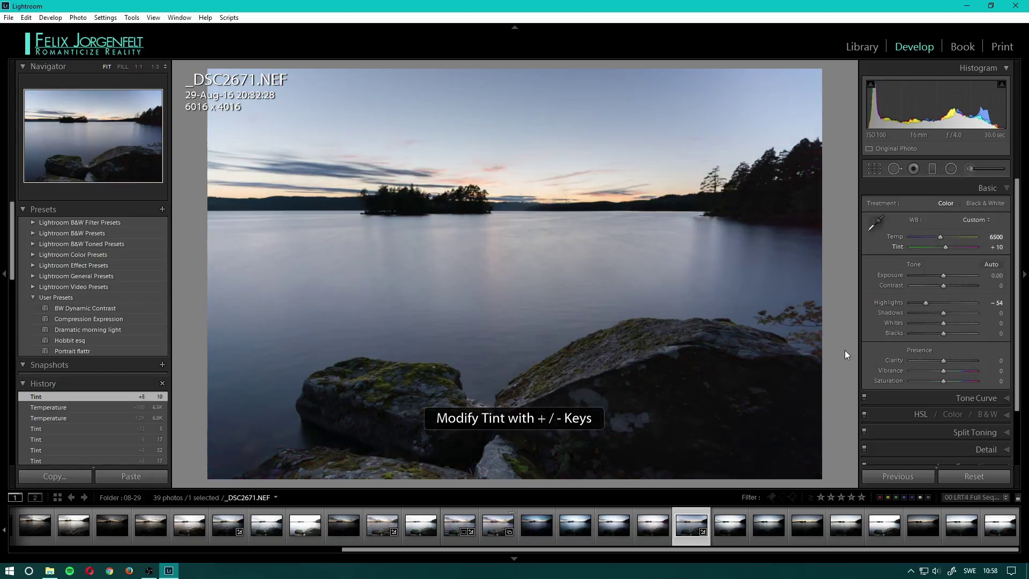
left_click(450, 536)
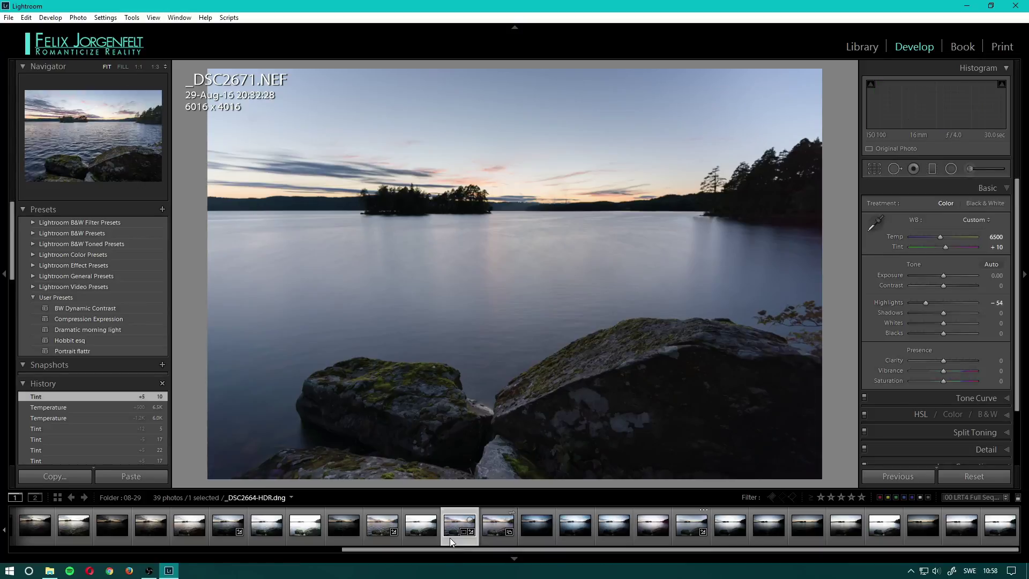
left_click(682, 532)
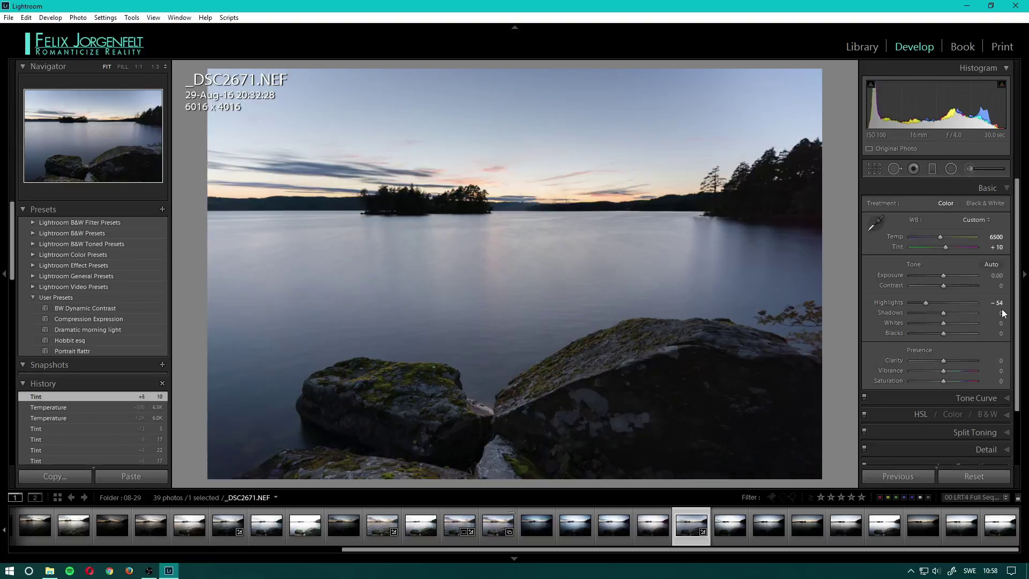
Step: Try Exposure +0.20 on _DSC2671.NEF, settle on +0.10, and set Highlights to -55
left_click(995, 276)
type("0.2")
key("Return")
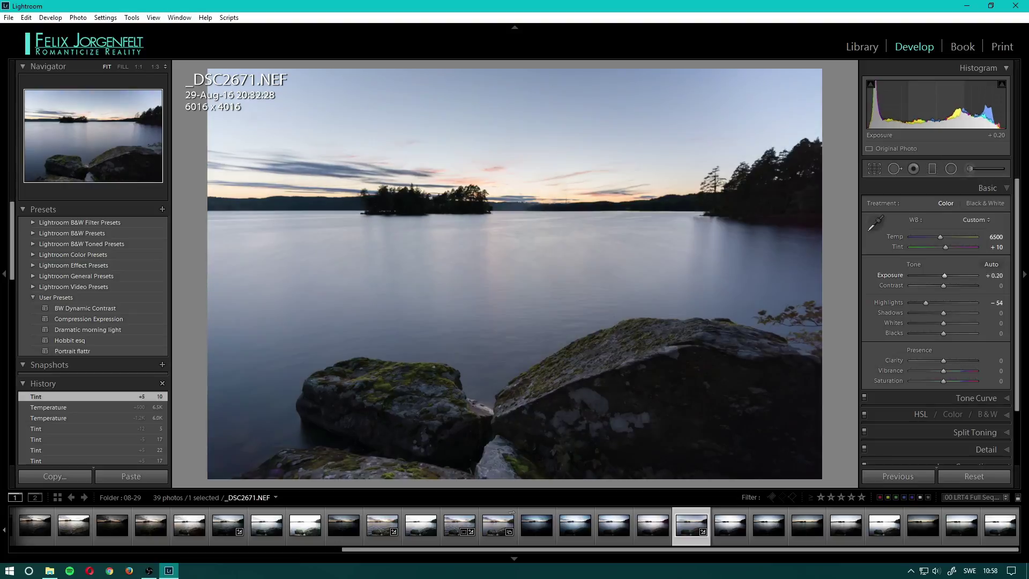
left_click(995, 276)
type("0.1")
key("Return")
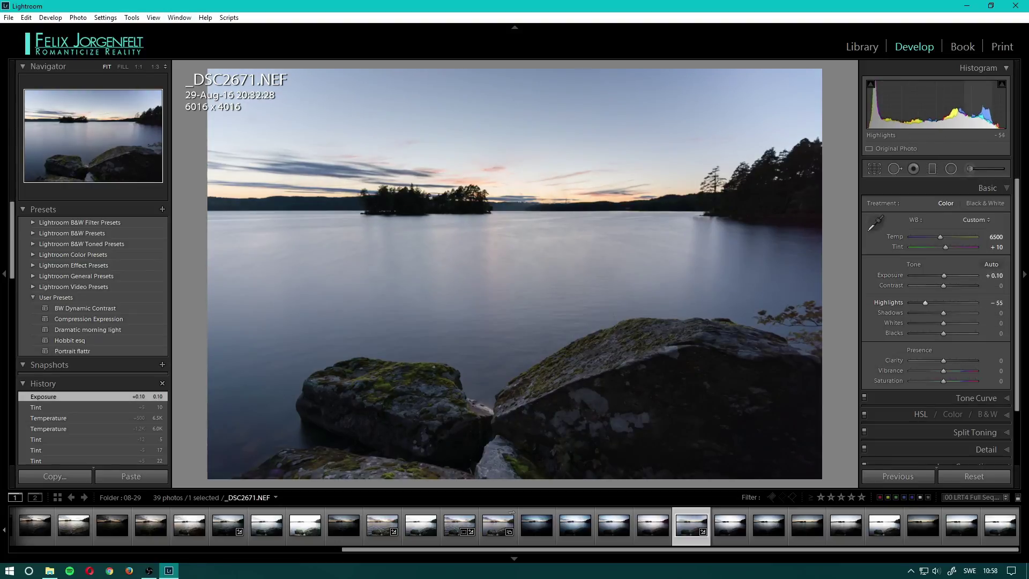
left_click_drag(997, 308, 1005, 322)
Step: Brighten the dark areas of _DSC2671.NEF by setting Shadows to +17
left_click(1000, 316)
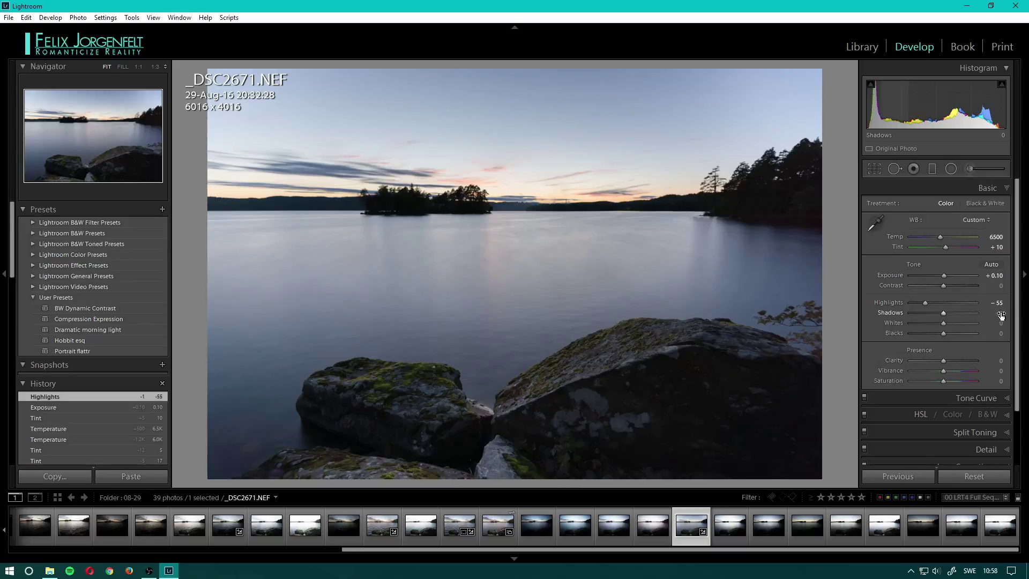
type("15")
key("Return")
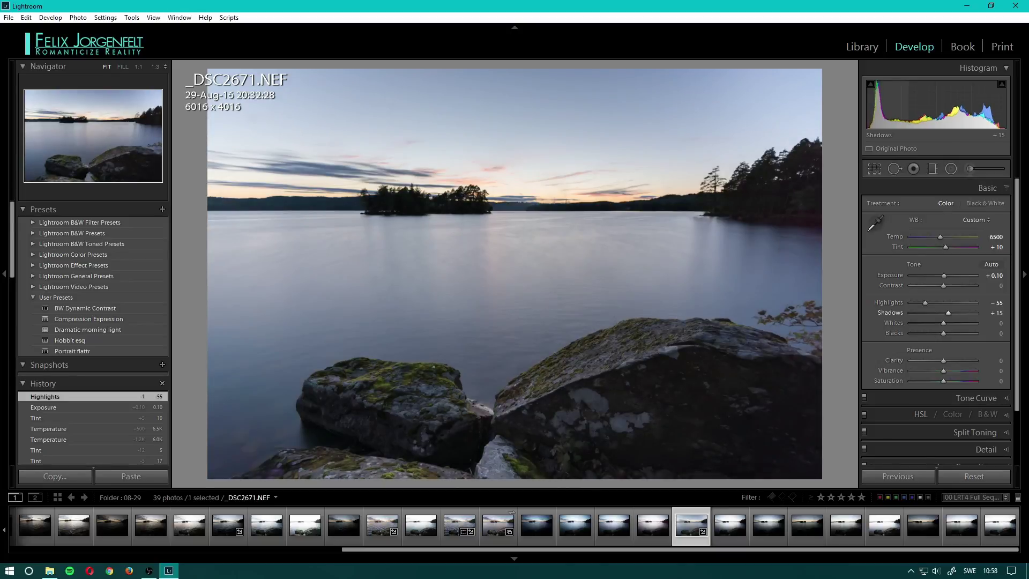
key("Up")
key("Up")
key("Up")
key("Up")
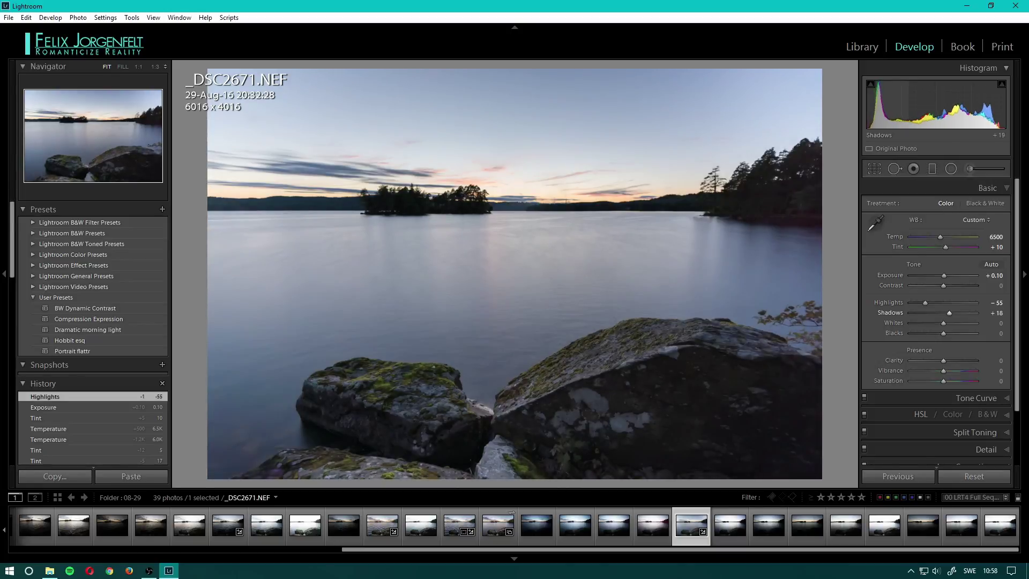
key("Down")
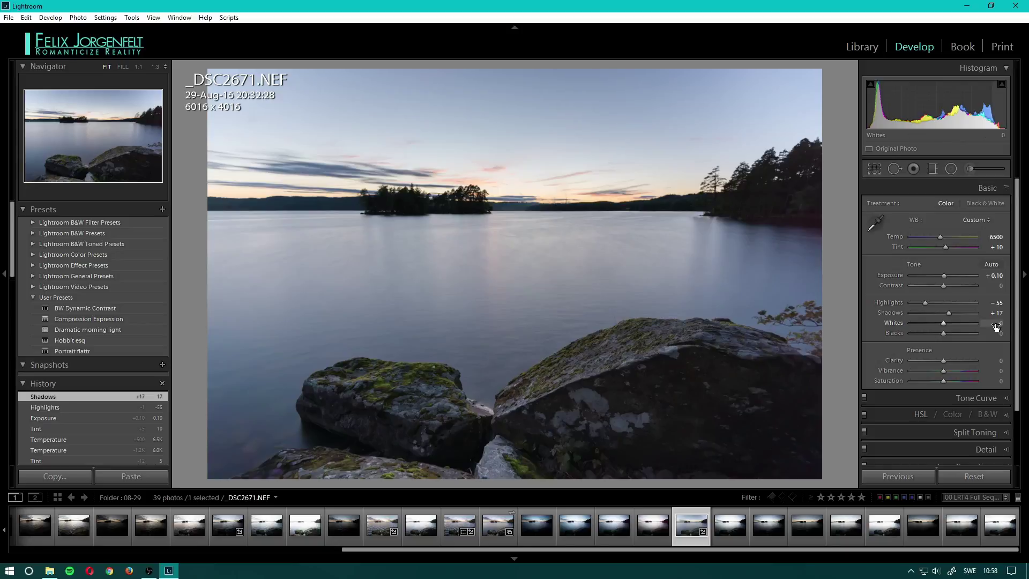
Step: Set Whites to +10 and Blacks to -9 on _DSC2671.NEF
key("shift+Up")
key("period")
key("shift+minus")
key("equal")
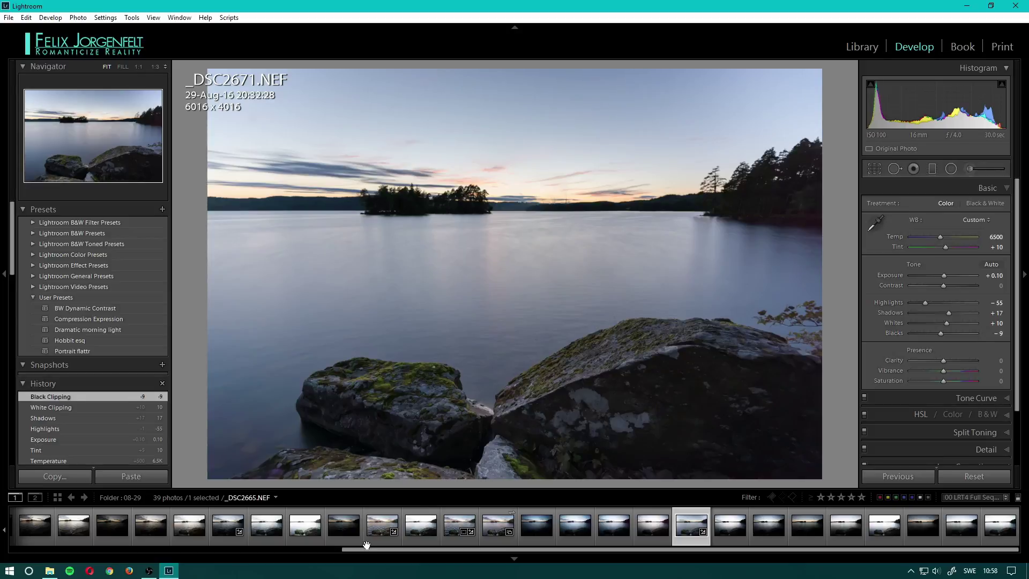
Step: Compare _DSC2664-HDR.dng with _DSC2665.NEF, and raise Temp to 7000 on _DSC2671.NEF
left_click(448, 529)
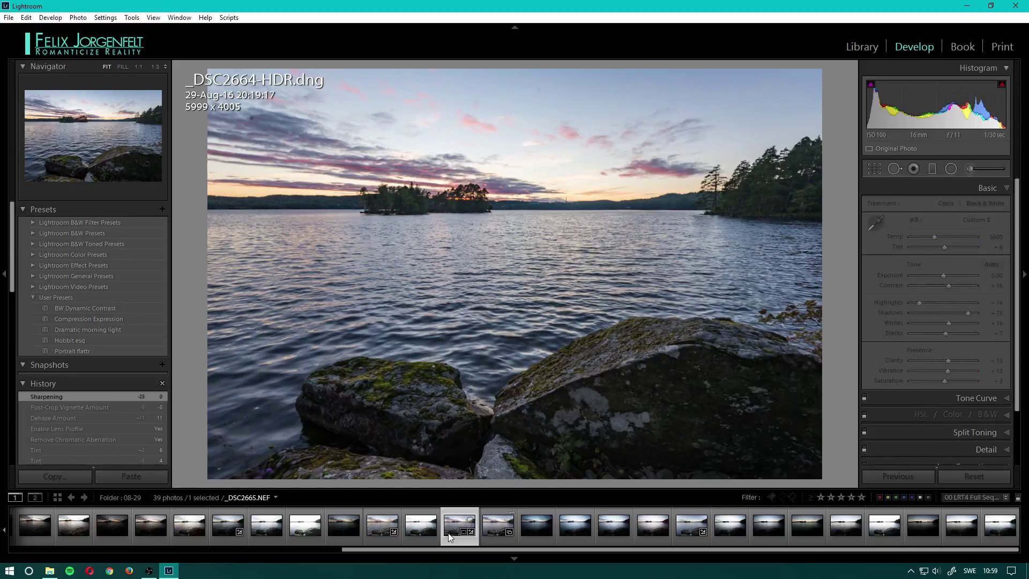
left_click(371, 530)
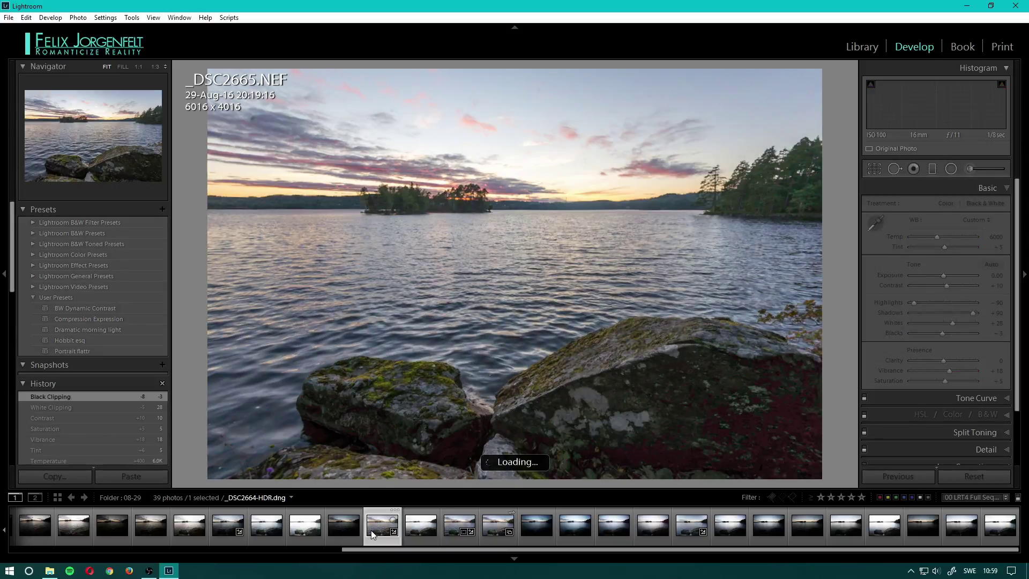
left_click(452, 530)
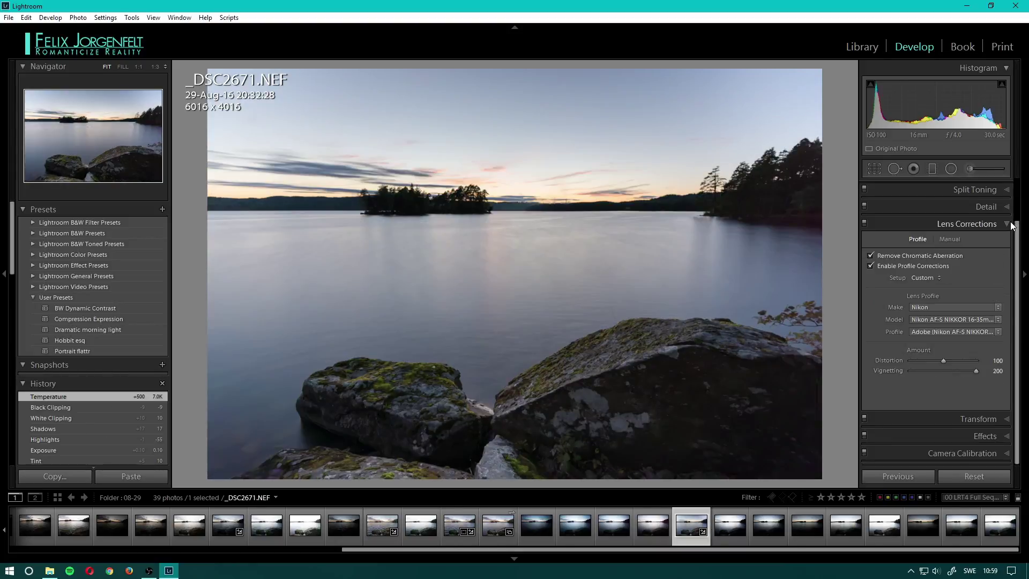
Step: Open the Detail settings and set the Sharpening Amount to 0 on _DSC2665.NEF
left_click(1002, 223)
left_click(1006, 259)
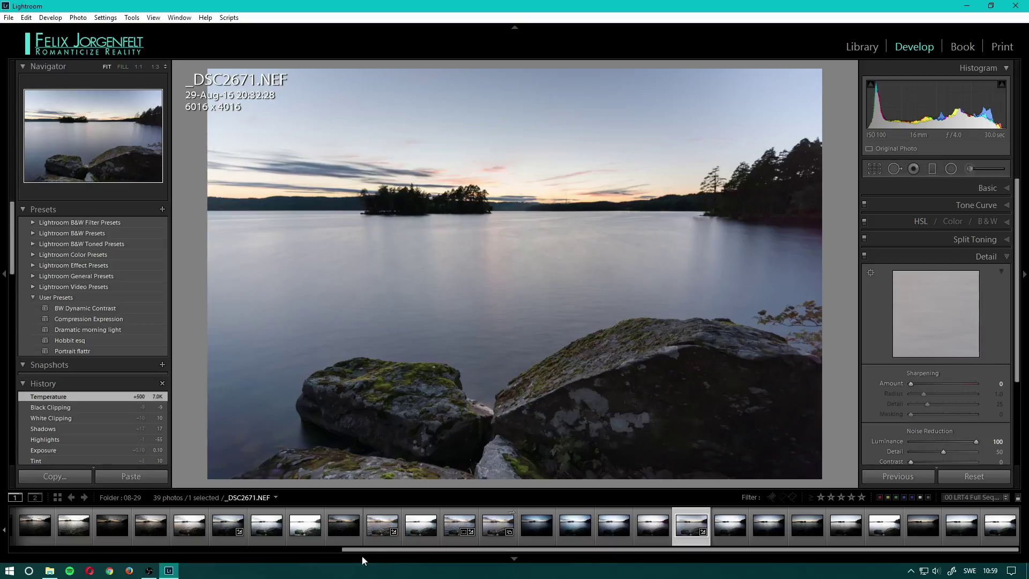
left_click(382, 525)
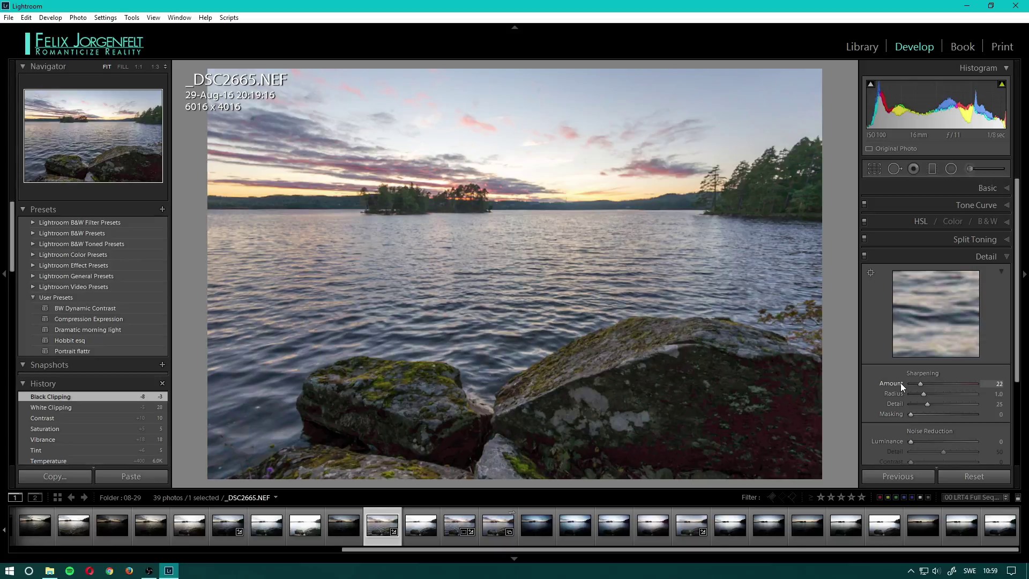
left_click_drag(900, 383, 879, 383)
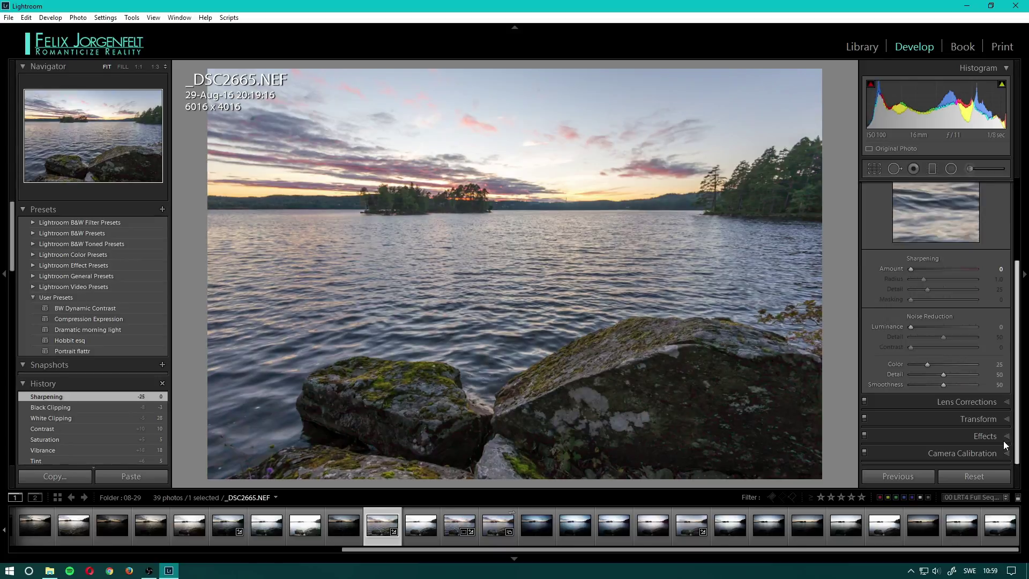
Step: Review the Effects settings of _DSC2665.NEF and return to its Basic adjustments
left_click(987, 188)
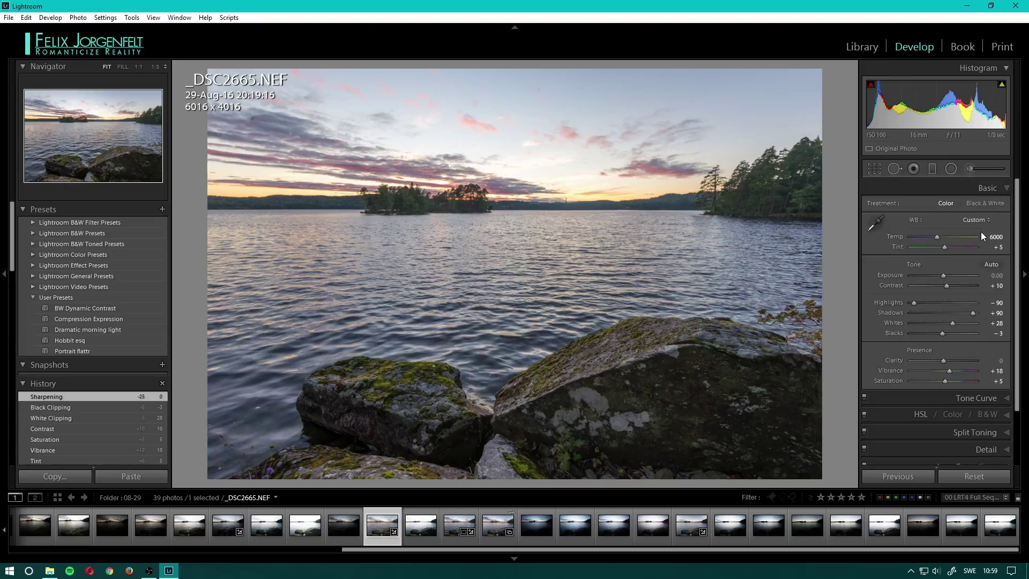
scroll(998, 397, "down", 3)
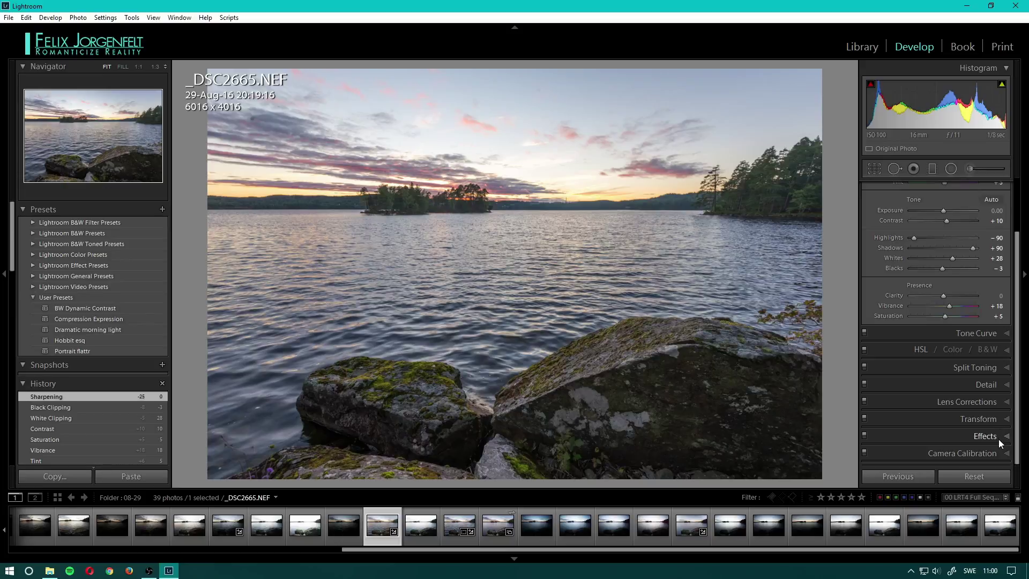
left_click(1001, 437)
scroll(959, 437, "up", 2)
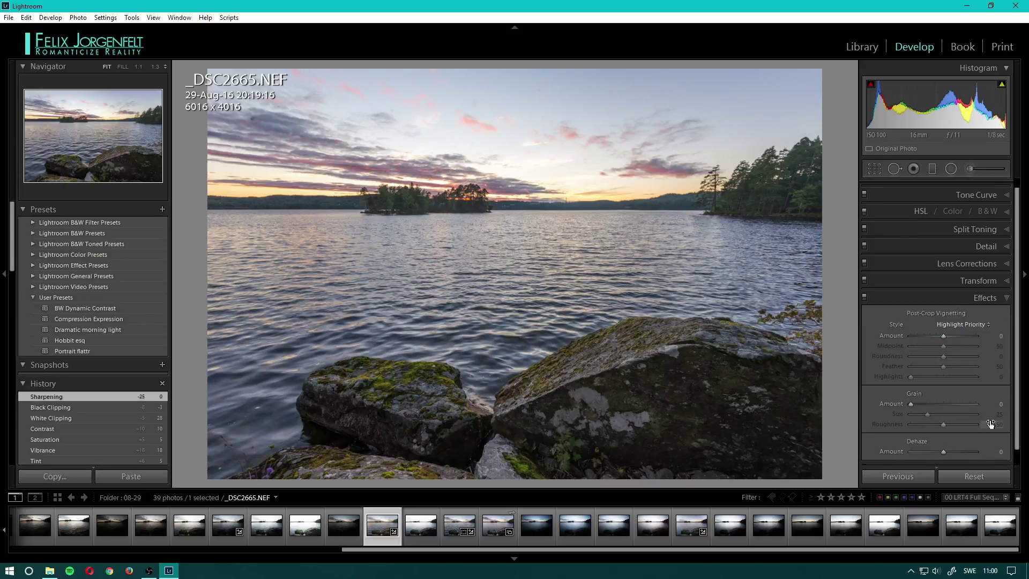
left_click(1001, 188)
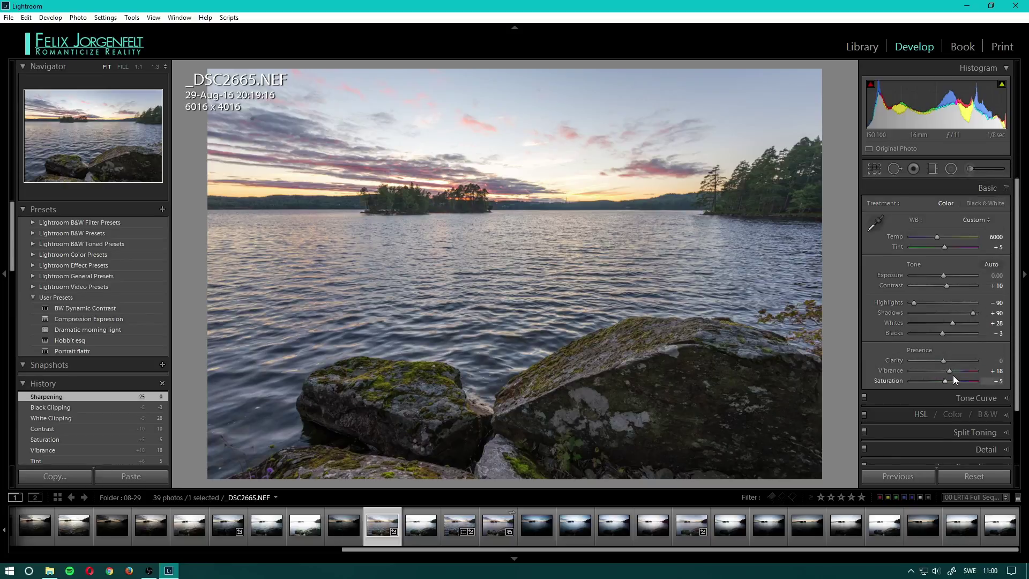
Step: Open _DSC2665.NEF and _DSC2671.NEF together as layers of one Photoshop document
left_click(686, 529, "ctrl")
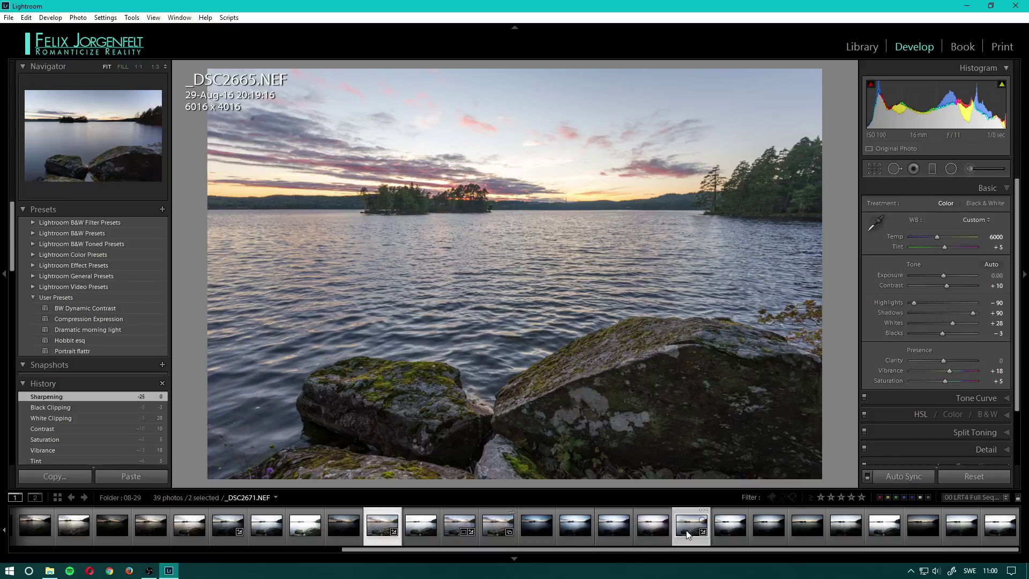
scroll(947, 391, "down", 1)
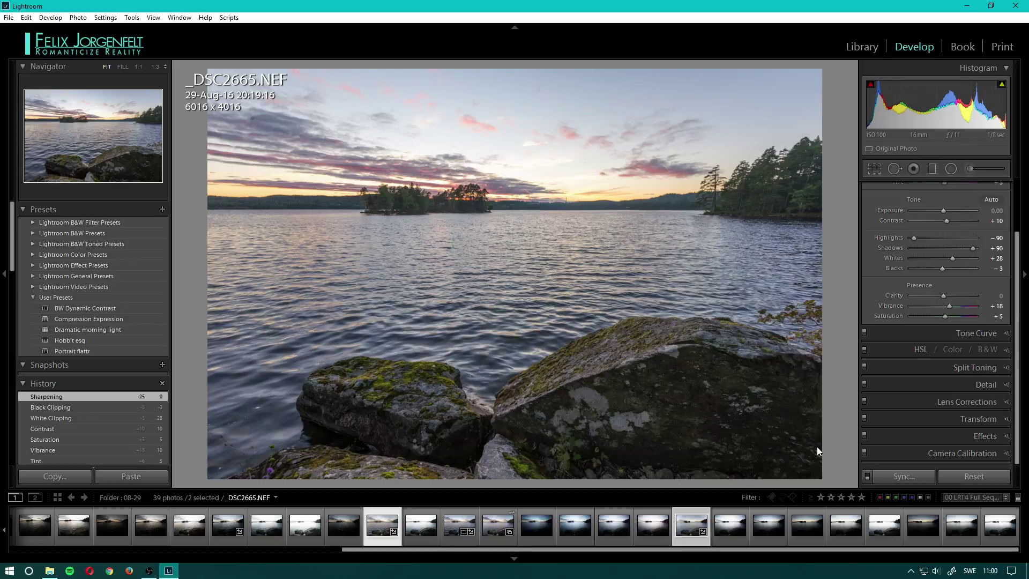
right_click(689, 527)
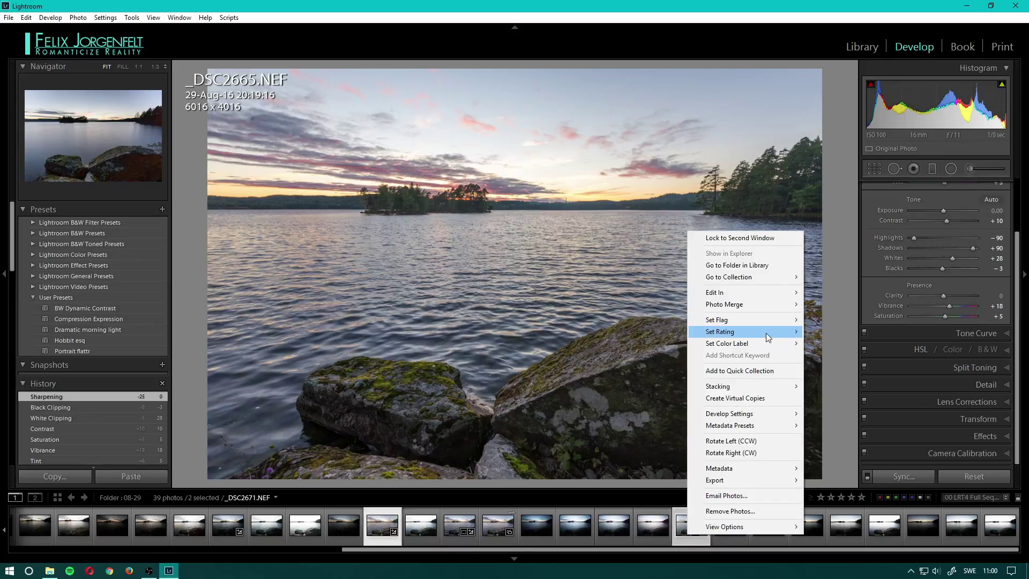
mouse_move(729, 298)
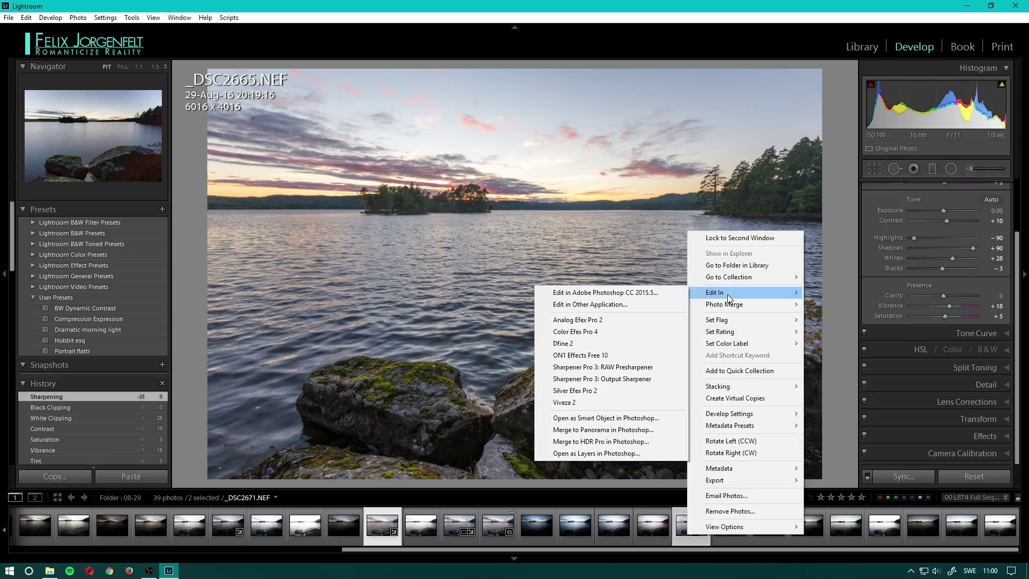
left_click(346, 532)
right_click(686, 534)
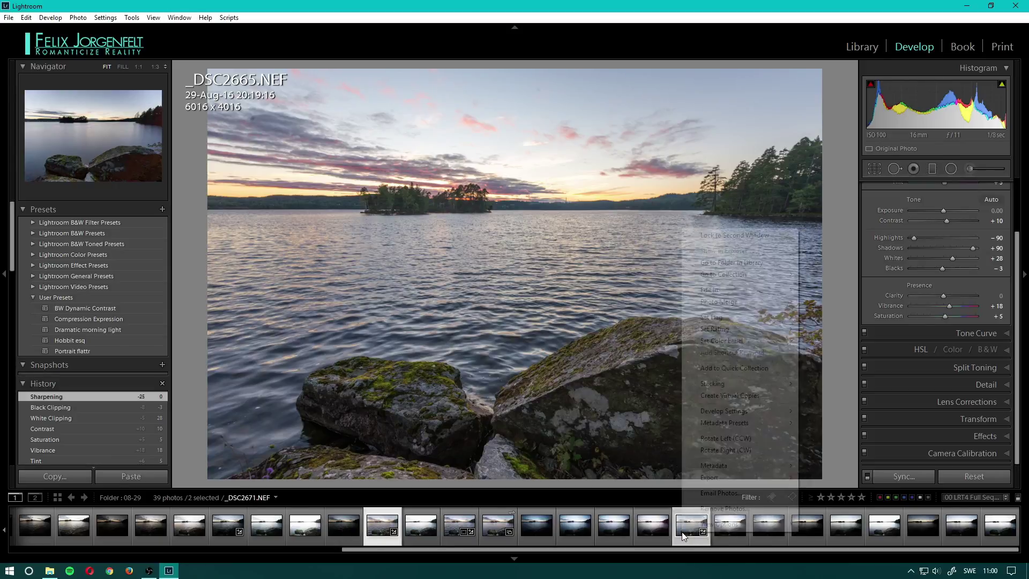
mouse_move(730, 290)
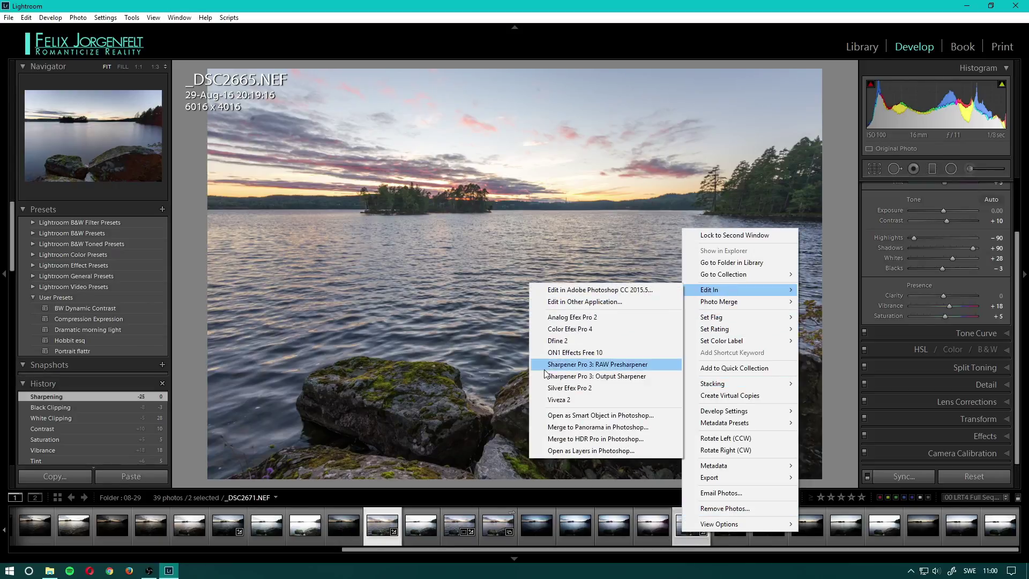
left_click(576, 452)
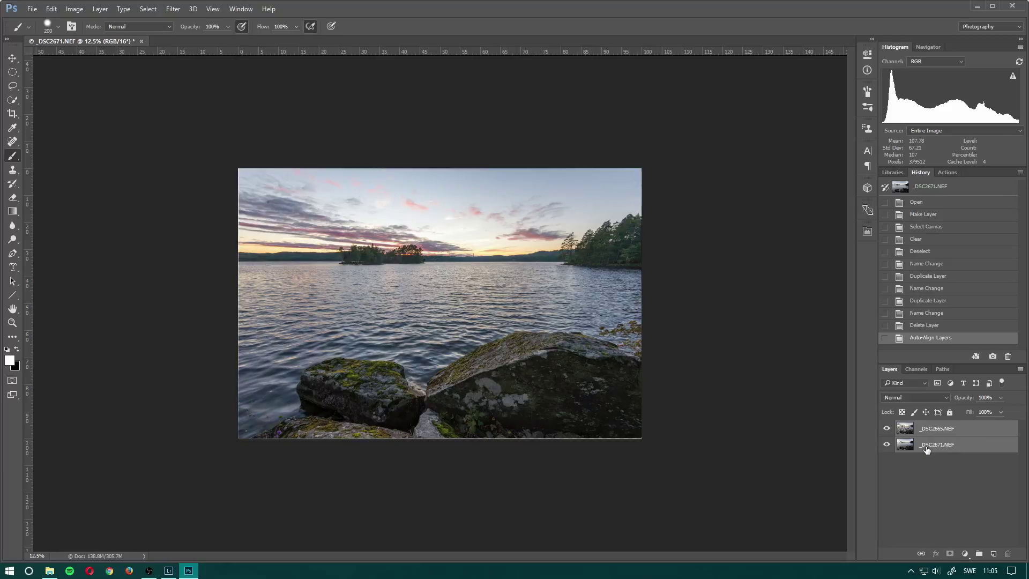
Step: Toggle the visibility of layer _DSC2665.NEF repeatedly to compare its rippled water with the smooth water of _DSC2671.NEF
left_click(887, 429)
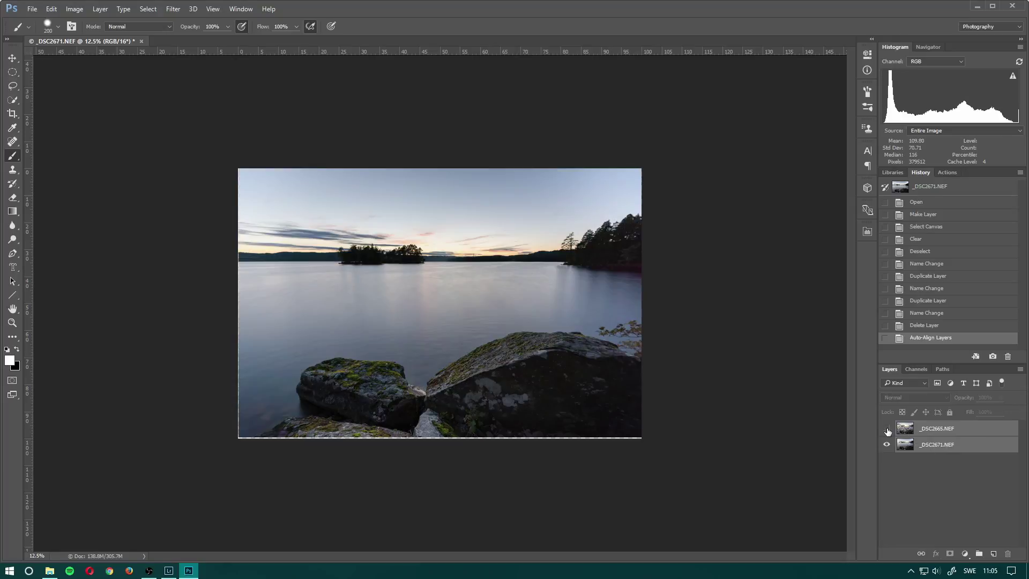
left_click(887, 429)
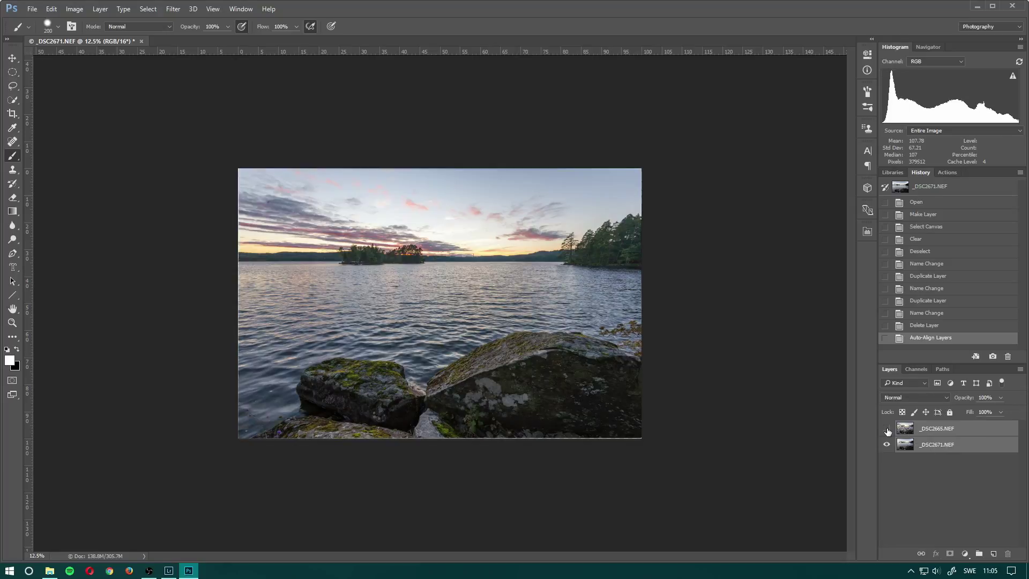
left_click(887, 428)
left_click(887, 428)
left_click(887, 429)
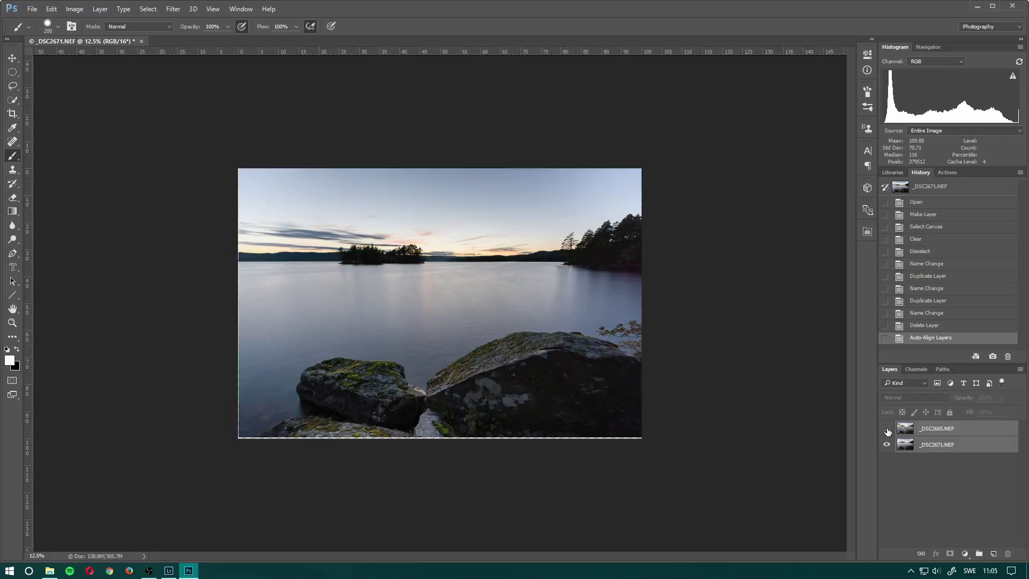
left_click(887, 429)
left_click(887, 428)
left_click(887, 429)
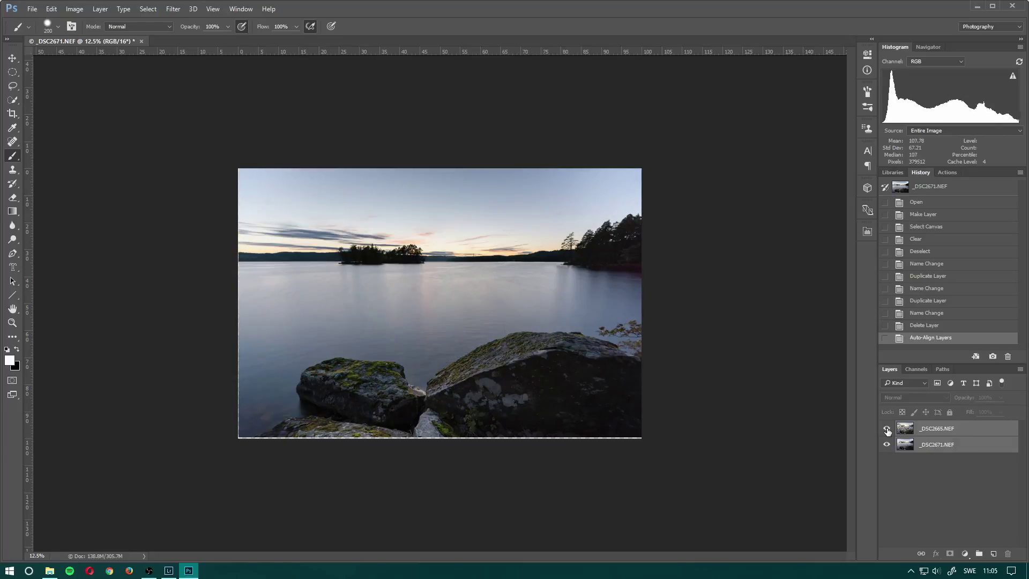
left_click(887, 428)
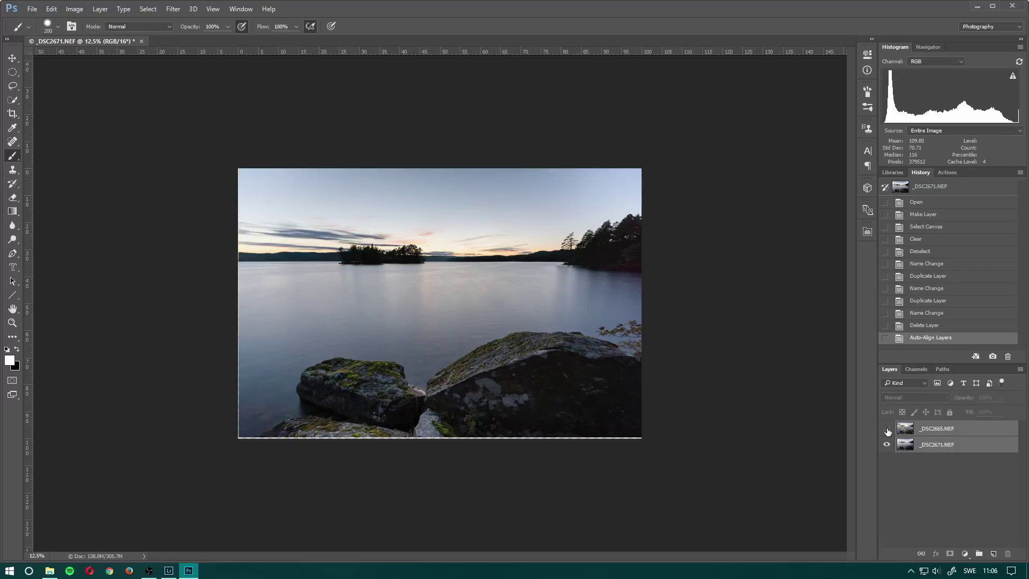
left_click(886, 428)
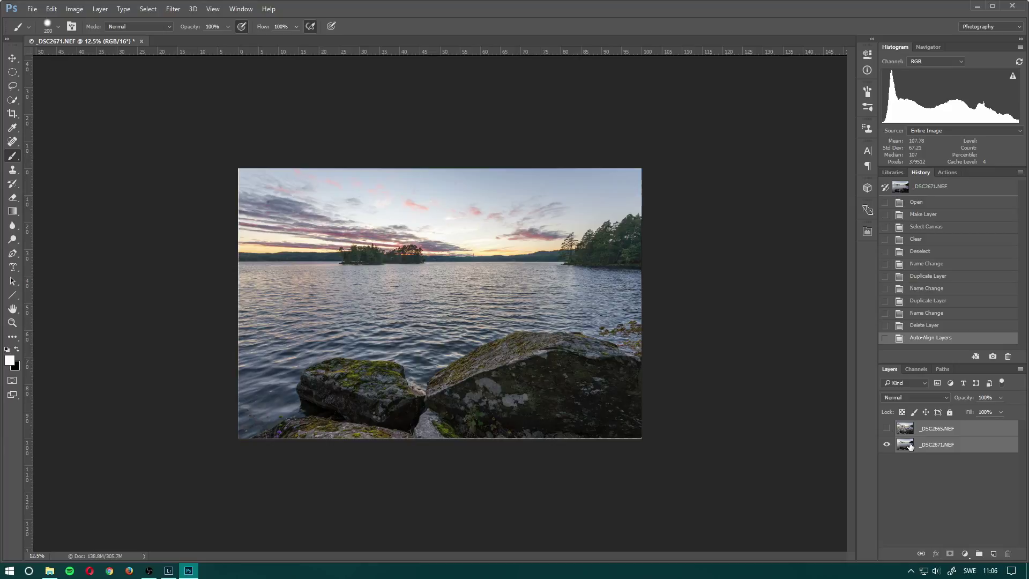
left_click(885, 429)
Step: Move layer _DSC2665.NEF below _DSC2671.NEF and add a black layer mask to _DSC2671.NEF
left_click_drag(938, 429, 938, 455)
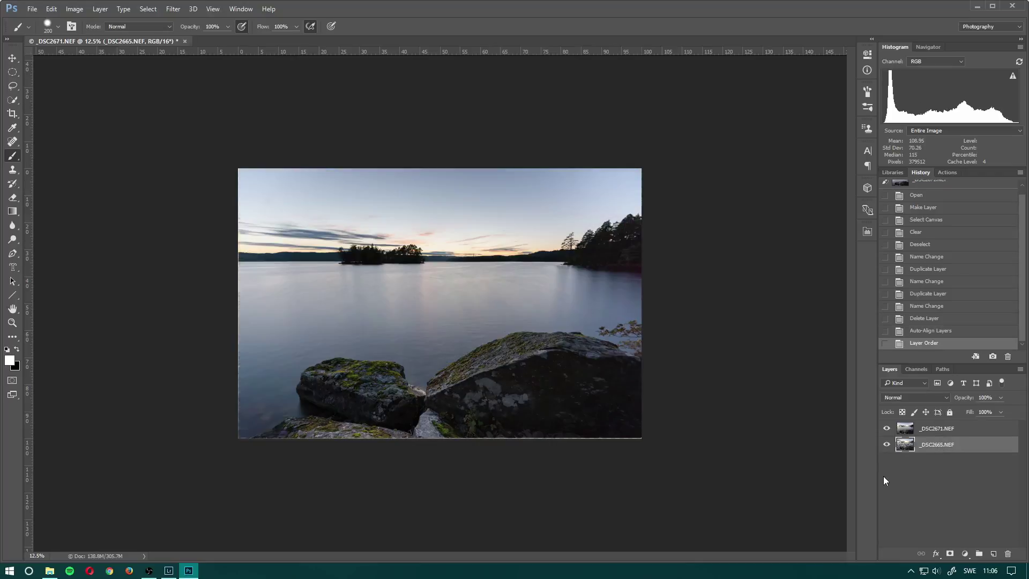
left_click(933, 431)
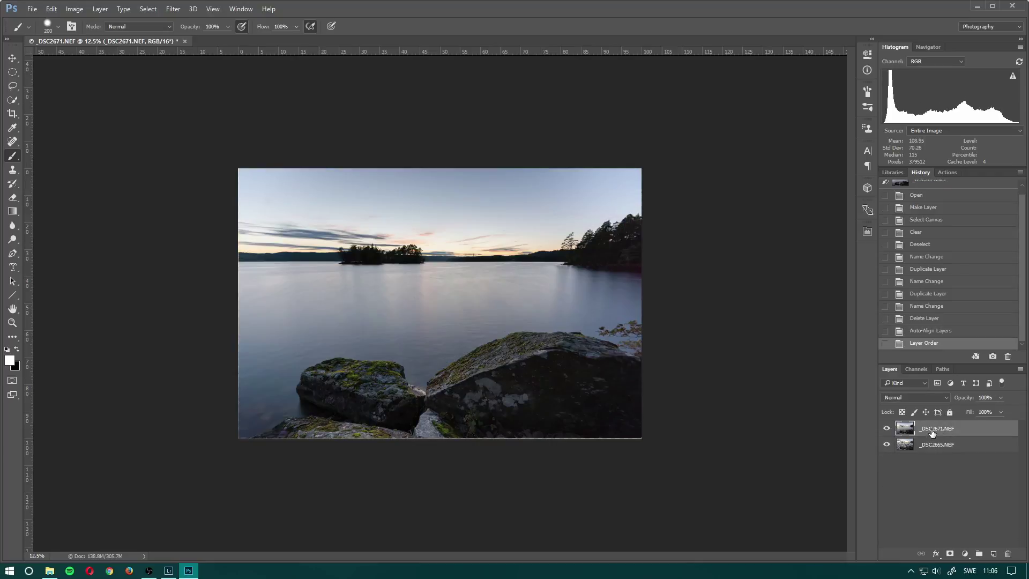
left_click(953, 555)
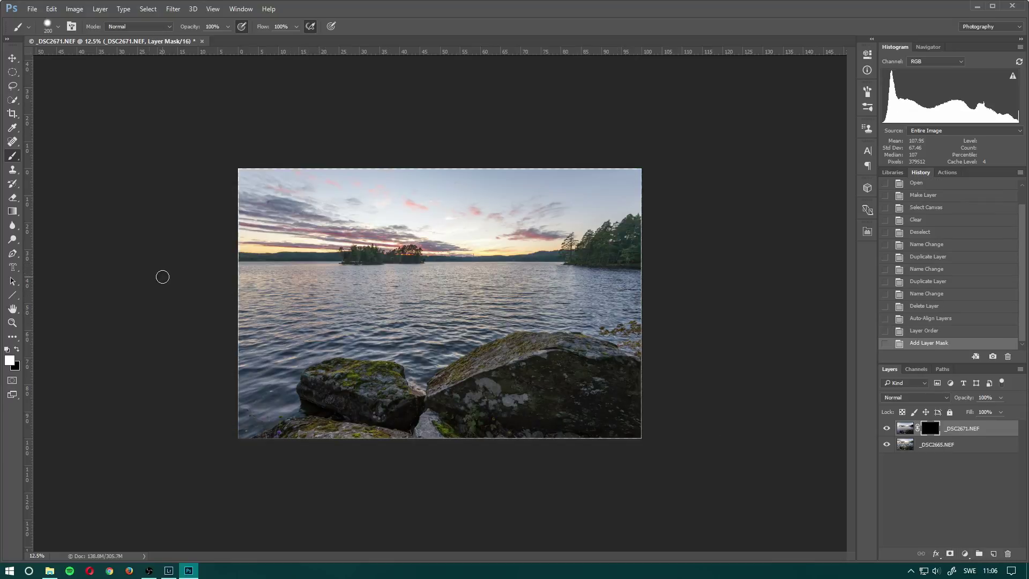
Step: Enlarge the brush to 400 px and paint white on the _DSC2671.NEF mask across the open lake to reveal the smooth water
key("bracketright")
key("bracketright")
key("bracketright")
mouse_move(397, 302)
left_mouse_down()
mouse_move(348, 298)
mouse_move(351, 283)
mouse_move(276, 276)
mouse_move(328, 273)
mouse_move(232, 272)
mouse_move(244, 284)
mouse_move(238, 303)
mouse_move(322, 317)
mouse_move(378, 301)
left_mouse_up()
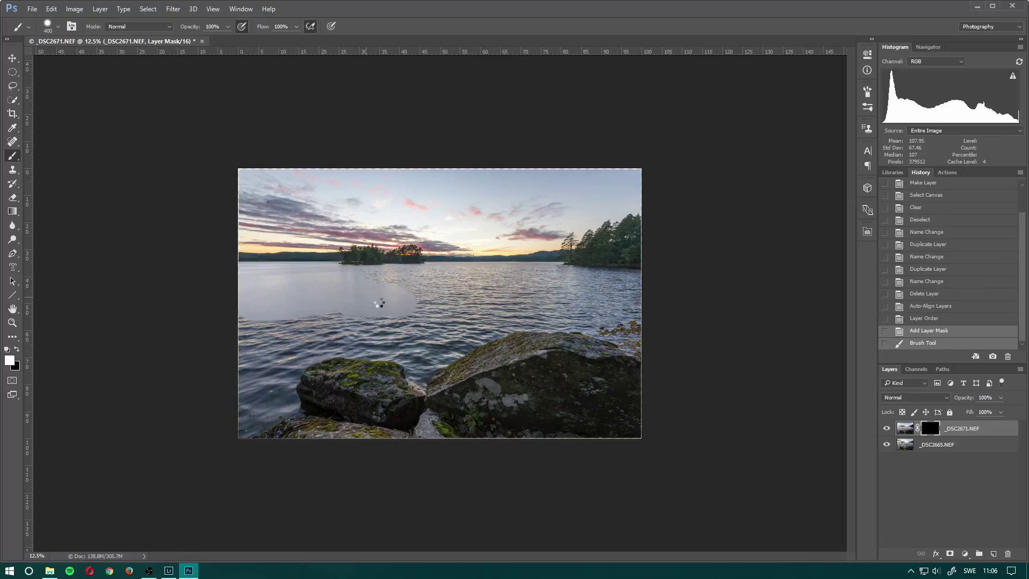
key("ctrl+plus")
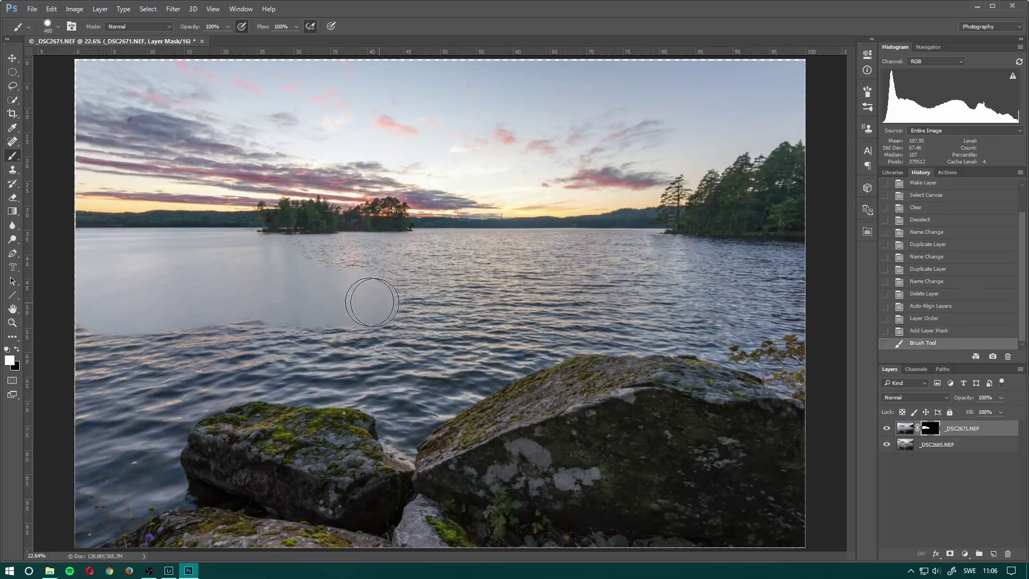
mouse_move(295, 271)
left_mouse_down()
mouse_move(271, 261)
mouse_move(507, 287)
mouse_move(423, 294)
mouse_move(700, 296)
mouse_move(785, 289)
mouse_move(730, 278)
mouse_move(798, 277)
mouse_move(426, 264)
mouse_move(586, 259)
mouse_move(783, 301)
mouse_move(350, 341)
mouse_move(368, 320)
mouse_move(252, 323)
mouse_move(87, 349)
mouse_move(107, 426)
mouse_move(102, 485)
mouse_move(77, 434)
mouse_move(76, 522)
mouse_move(108, 499)
mouse_move(86, 514)
mouse_move(127, 504)
mouse_move(82, 516)
mouse_move(139, 470)
mouse_move(121, 407)
mouse_move(148, 378)
mouse_move(374, 333)
mouse_move(365, 344)
mouse_move(432, 349)
mouse_move(424, 385)
mouse_move(572, 305)
mouse_move(743, 295)
mouse_move(658, 267)
mouse_move(772, 249)
left_mouse_up()
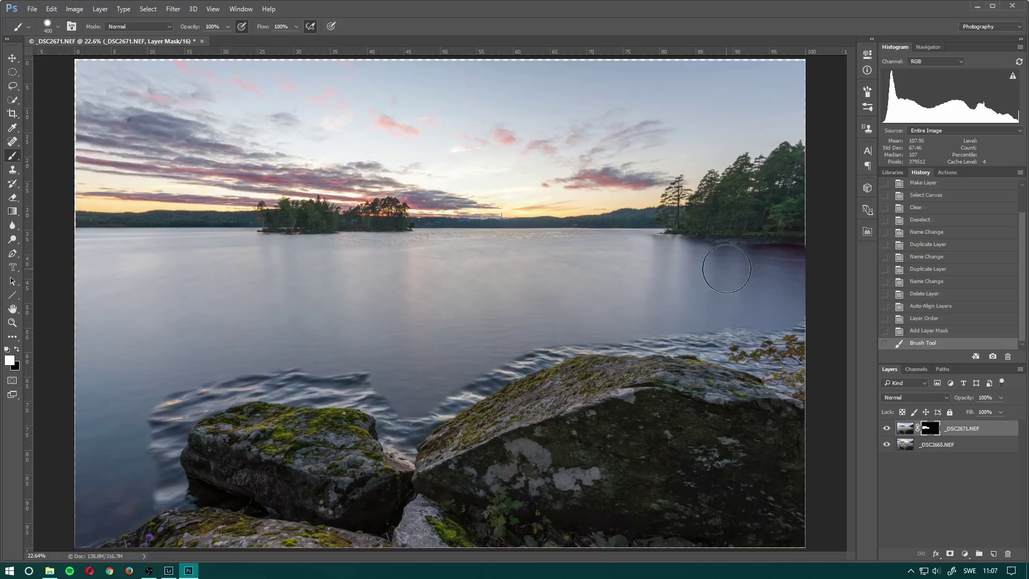
Step: Reduce the brush size and paint white on the mask along the strip of water just below the horizon
key("bracketleft")
key("bracketleft")
key("bracketleft")
key("bracketleft")
key("bracketleft")
left_click(359, 242)
mouse_move(579, 237)
left_mouse_down()
mouse_move(160, 236)
mouse_move(89, 226)
mouse_move(99, 243)
left_mouse_up()
Step: Refine the mask in white along the island and distant shoreline up to the wooded shore, using 25 px and 50 px brushes
scroll(359, 242, "up", 5)
key("bracketleft")
key("bracketleft")
key("bracketleft")
key("bracketleft")
key("bracketleft")
scroll(401, 348, "right", 10)
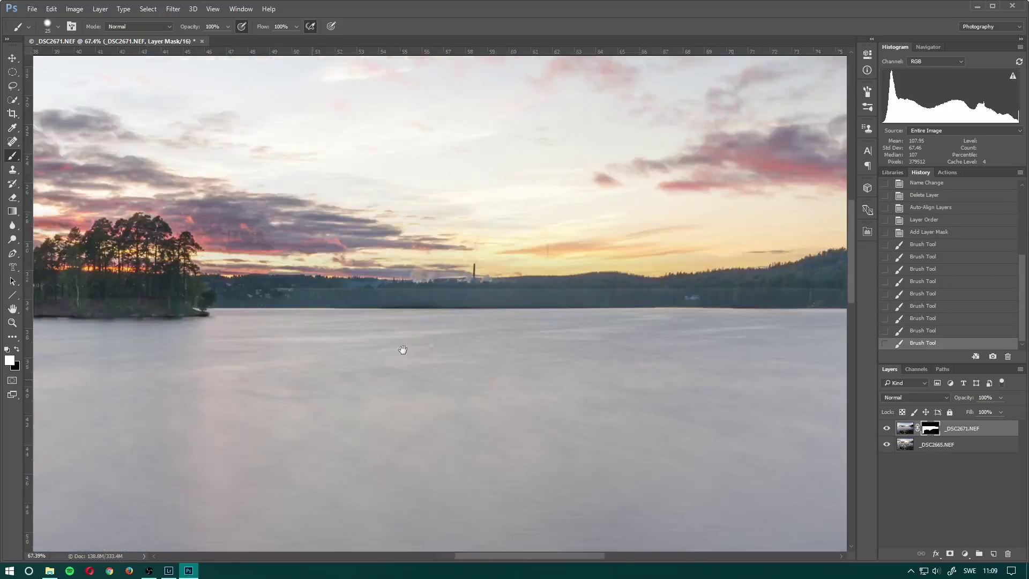
key("bracketright")
key("bracketright")
key("bracketright")
scroll(557, 252, "right", 10)
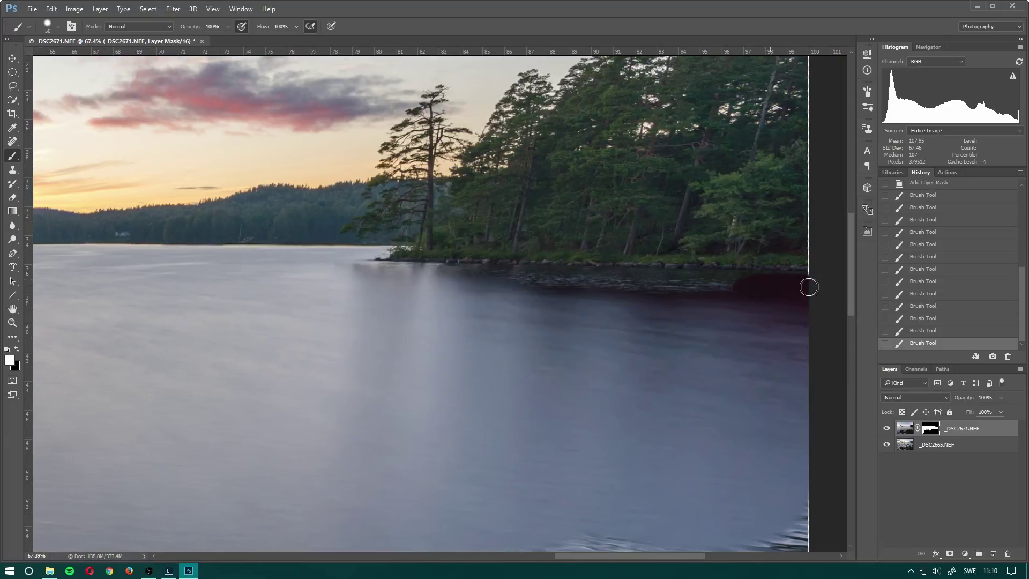
Step: Enlarge the brush to 150 px and paint white over the remaining ripples in the water around the foreground rocks
key("bracketright")
key("bracketright")
key("bracketright")
key("bracketright")
key("bracketright")
key("bracketright")
key("bracketright")
key("bracketright")
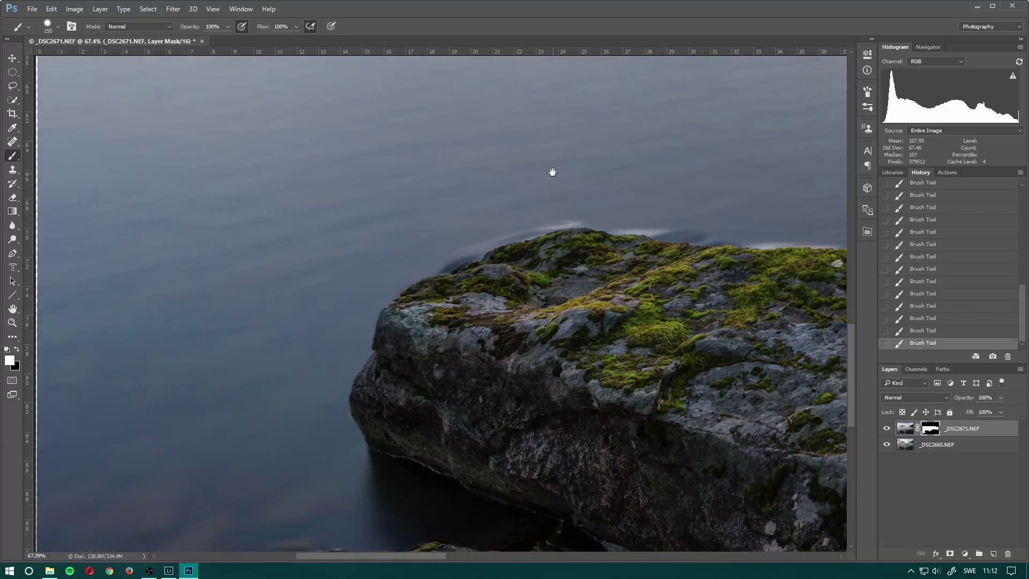
Step: Reduce the brush to 60 px and paint white closely along the water side of the smaller mossy rock's upper edge
left_click_drag(551, 172, 517, 420)
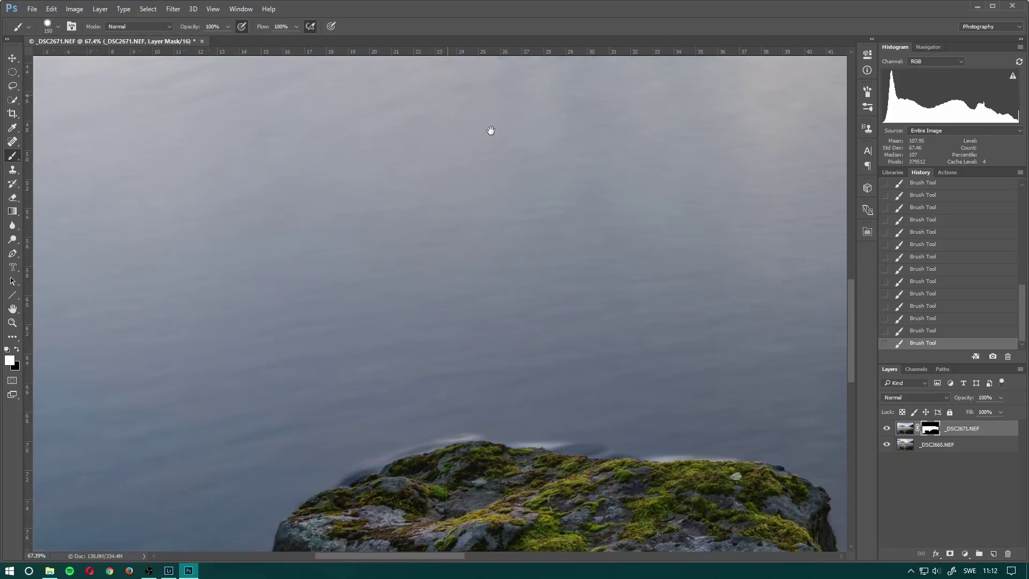
left_click_drag(521, 223, 569, 135)
key("bracketleft")
key("bracketleft")
key("bracketleft")
key("bracketleft")
key("bracketleft")
key("bracketleft")
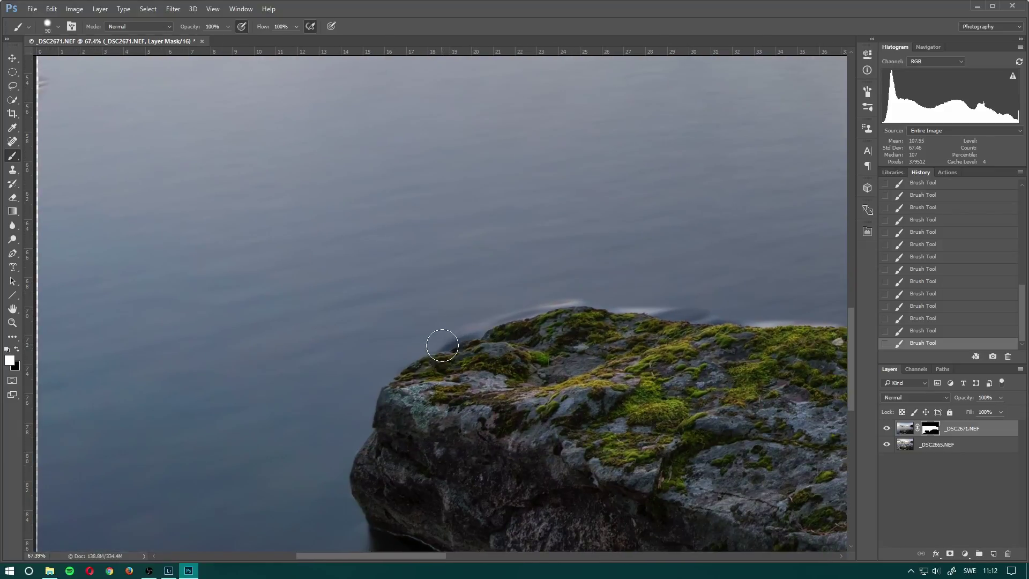
mouse_move(420, 347)
left_mouse_down()
mouse_move(528, 301)
mouse_move(558, 345)
mouse_move(544, 317)
mouse_move(579, 331)
mouse_move(571, 336)
mouse_move(600, 379)
mouse_move(587, 373)
mouse_move(587, 328)
mouse_move(533, 356)
mouse_move(562, 355)
mouse_move(540, 356)
mouse_move(507, 314)
mouse_move(436, 335)
mouse_move(452, 340)
mouse_move(532, 298)
mouse_move(515, 303)
mouse_move(625, 294)
mouse_move(595, 298)
left_mouse_up()
mouse_move(630, 305)
left_mouse_down()
mouse_move(792, 317)
mouse_move(801, 331)
mouse_move(528, 321)
left_mouse_up()
key("space")
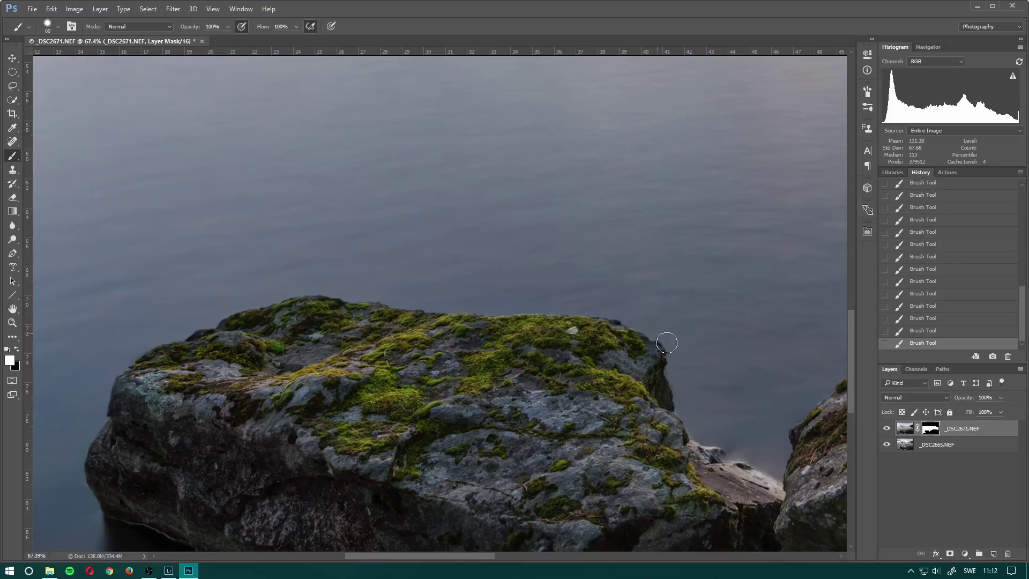
Step: Paint white on the mask over the water in the gap between the two foreground rocks
key("space")
left_click_drag(740, 427, 579, 306)
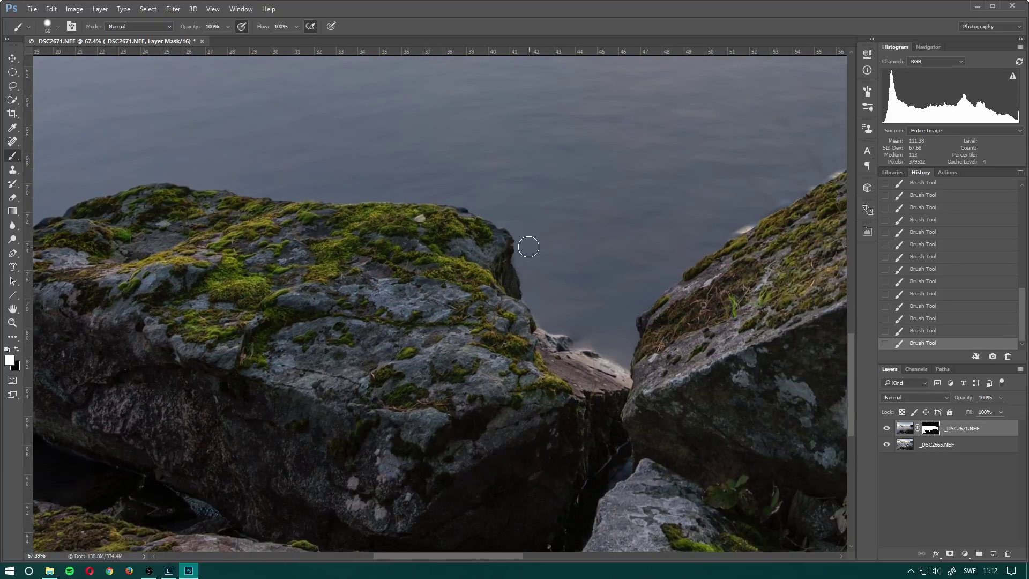
mouse_move(555, 327)
left_mouse_down()
mouse_move(619, 359)
mouse_move(656, 274)
left_mouse_up()
Step: Paint white on the mask along the large rock's mossy ridge, from the gap to the overhanging branches
key("space")
mouse_move(774, 189)
left_mouse_down()
mouse_move(485, 337)
mouse_move(517, 314)
left_mouse_up()
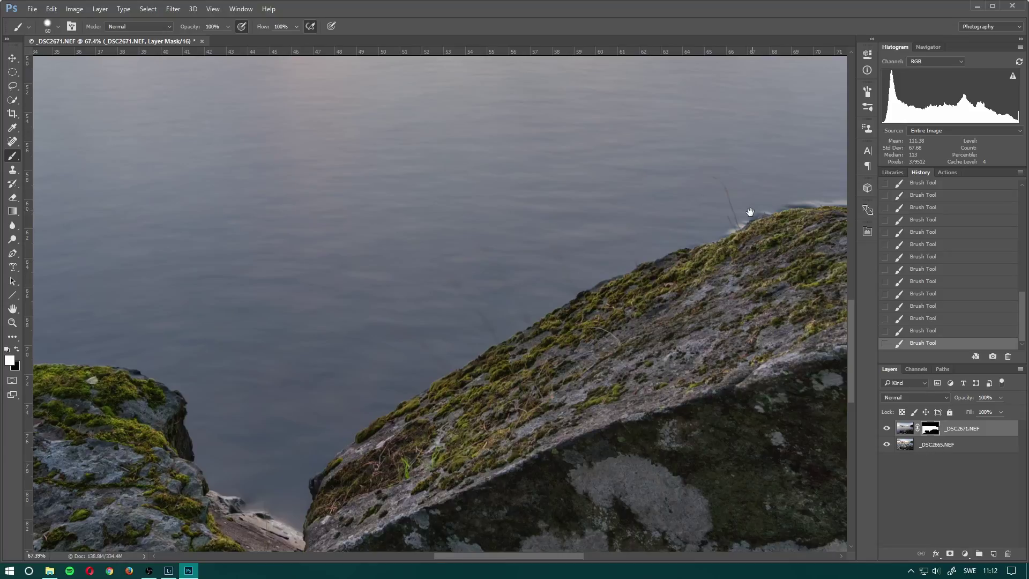
key("space")
mouse_move(749, 211)
left_mouse_down()
mouse_move(568, 329)
mouse_move(585, 306)
mouse_move(648, 299)
mouse_move(807, 311)
mouse_move(563, 306)
mouse_move(646, 321)
left_mouse_up()
key("space")
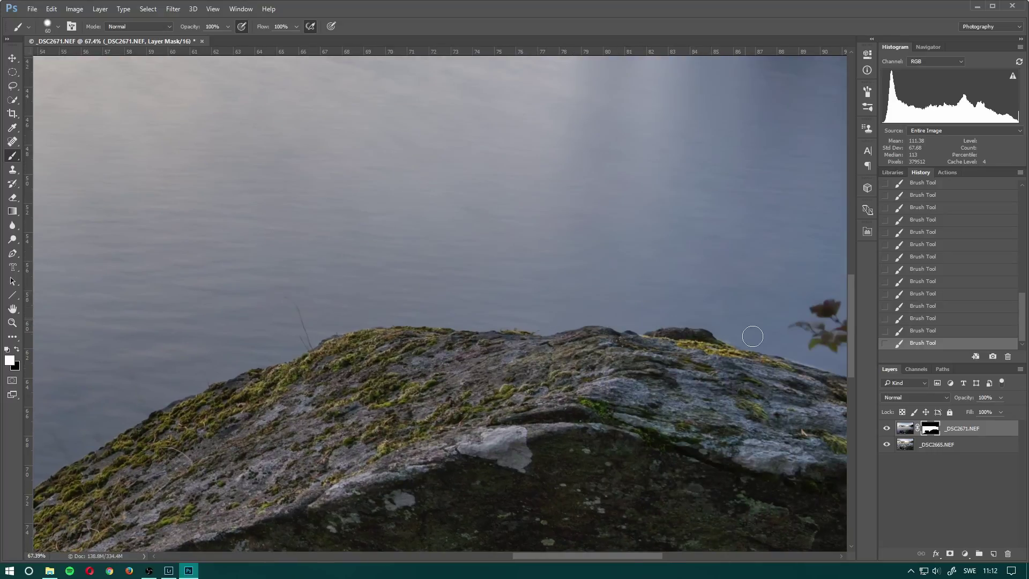
key("space")
mouse_move(758, 317)
left_mouse_down()
mouse_move(582, 334)
mouse_move(608, 365)
mouse_move(760, 407)
mouse_move(547, 338)
left_mouse_up()
key("space")
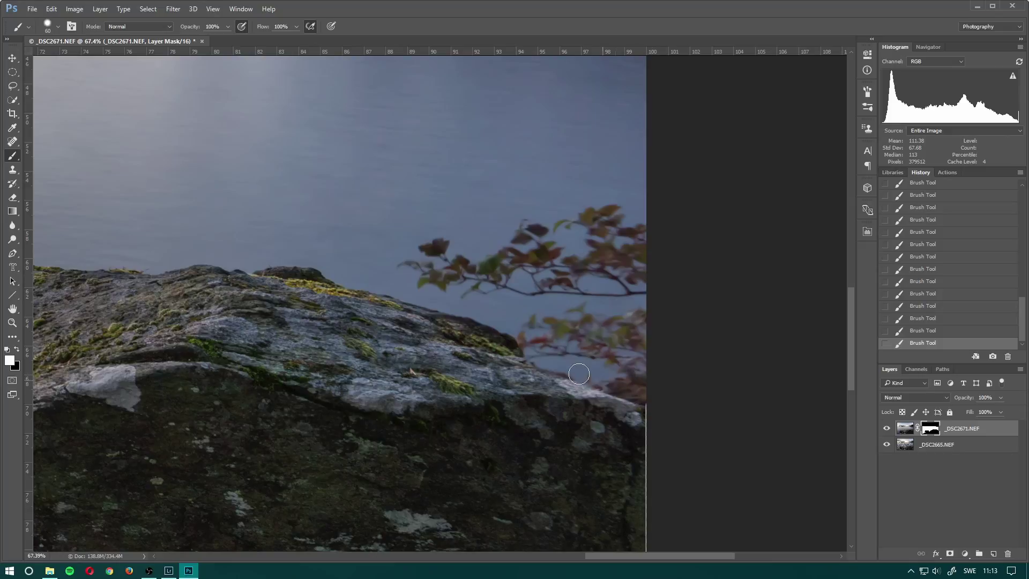
Step: Rework the mask beneath the overhanging branches, restoring the large rock's edge with black and revealing the surrounding water with white
mouse_move(587, 376)
left_mouse_down()
mouse_move(675, 413)
mouse_move(653, 425)
mouse_move(558, 400)
mouse_move(719, 416)
left_mouse_up()
key("x")
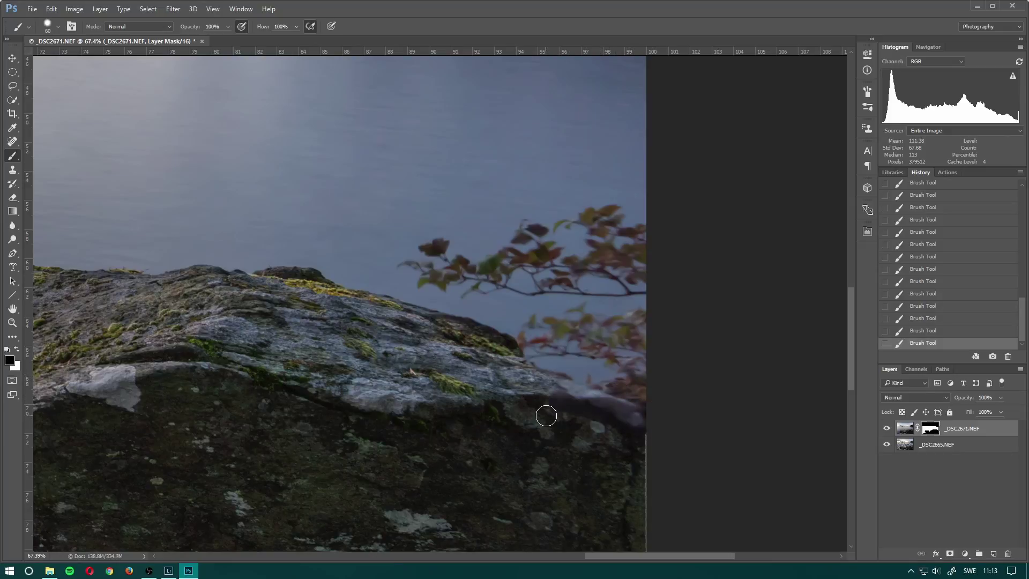
mouse_move(554, 397)
left_mouse_down()
mouse_move(612, 417)
mouse_move(569, 392)
left_mouse_up()
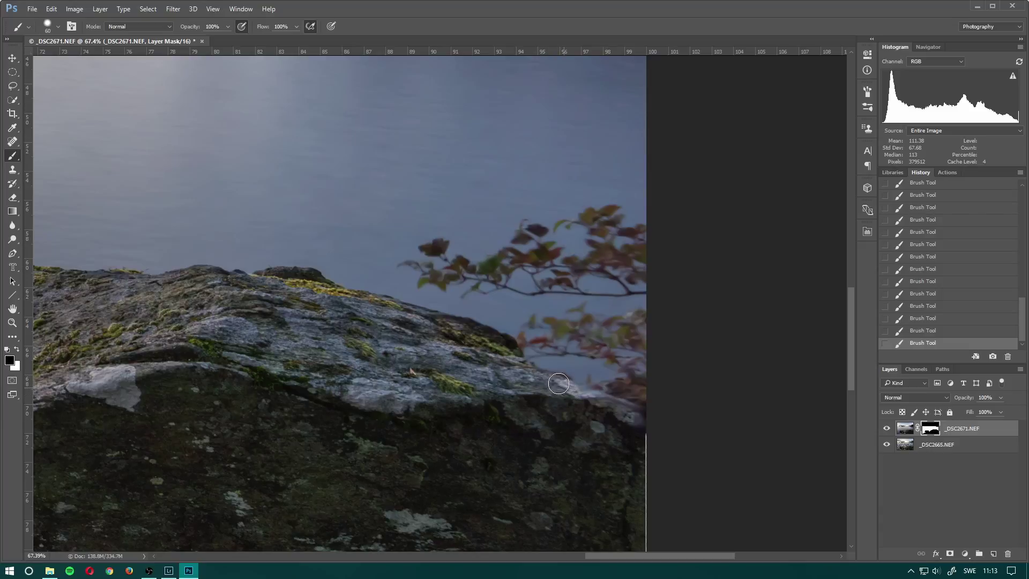
mouse_move(519, 367)
left_mouse_down()
mouse_move(491, 316)
mouse_move(536, 357)
mouse_move(577, 363)
mouse_move(586, 373)
mouse_move(570, 397)
mouse_move(640, 400)
mouse_move(609, 414)
mouse_move(656, 392)
mouse_move(610, 406)
left_mouse_up()
key("x")
key("x")
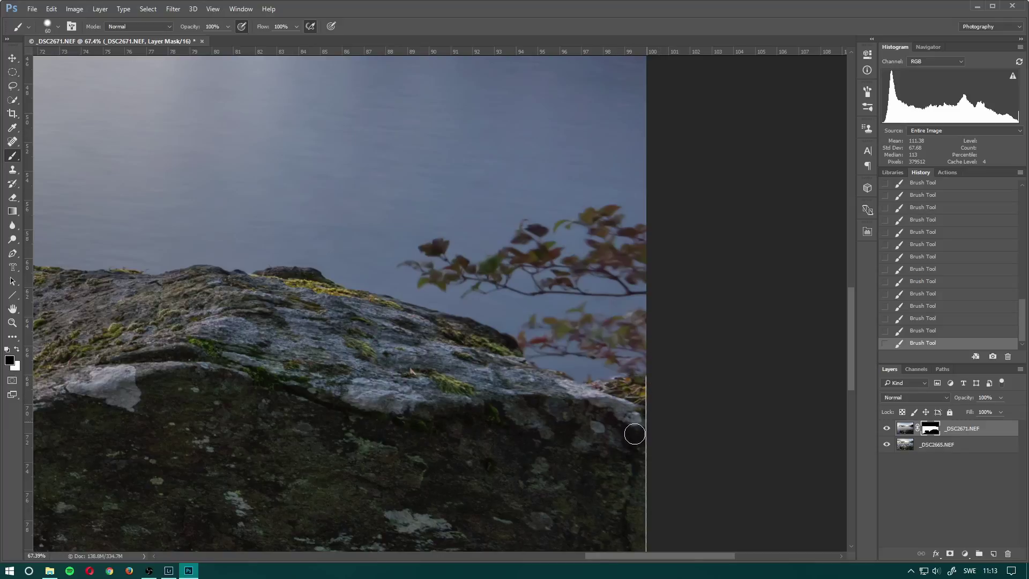
key("x")
left_click_drag(636, 365, 603, 367)
key("x")
Step: Fit the whole image in view and toggle layer _DSC2671.NEF to compare the blend with the original rippled water
key("ctrl+0")
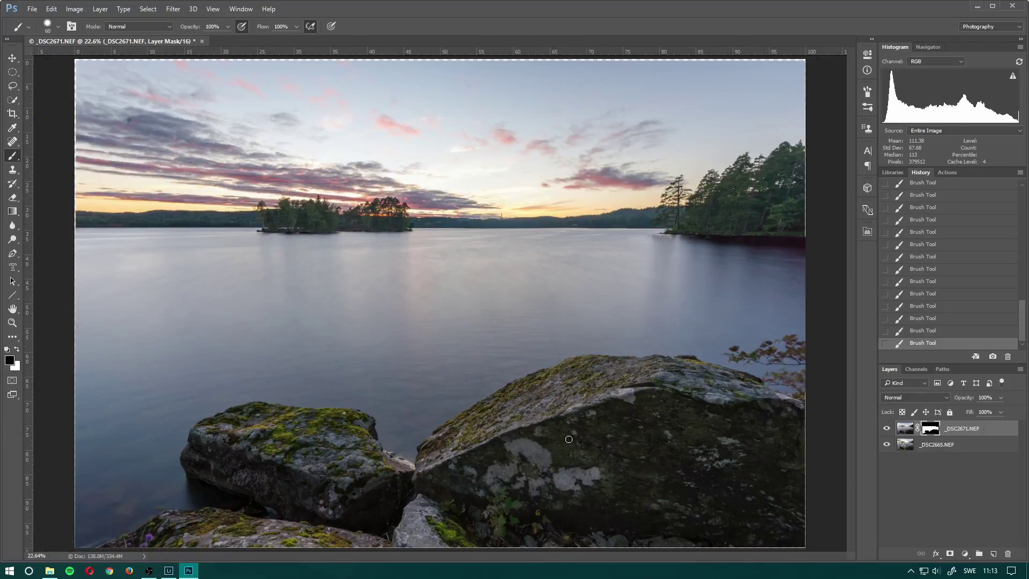
left_click(888, 429)
left_click(887, 429)
left_click(888, 428)
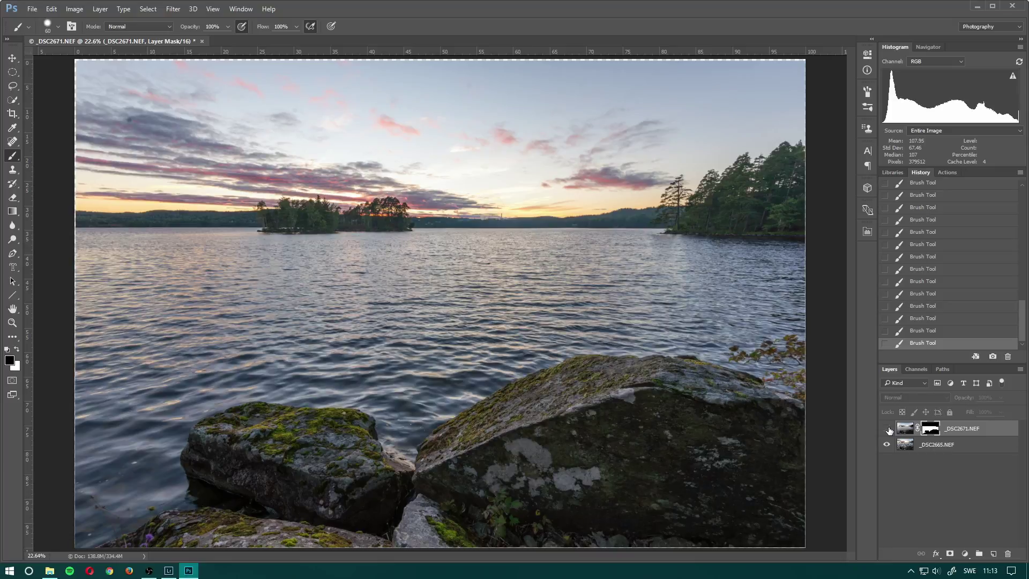
left_click(888, 429)
left_click(886, 432)
left_click(886, 429)
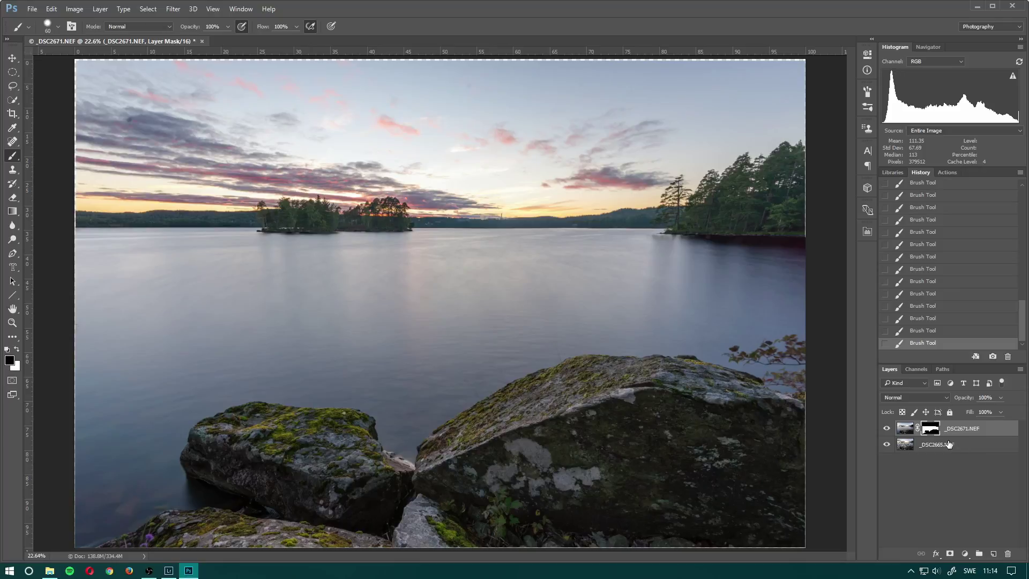
Step: Group layers _DSC2671.NEF and _DSC2665.NEF and name the group Blend
key("ctrl+alt+a")
left_click_drag(958, 436, 980, 553)
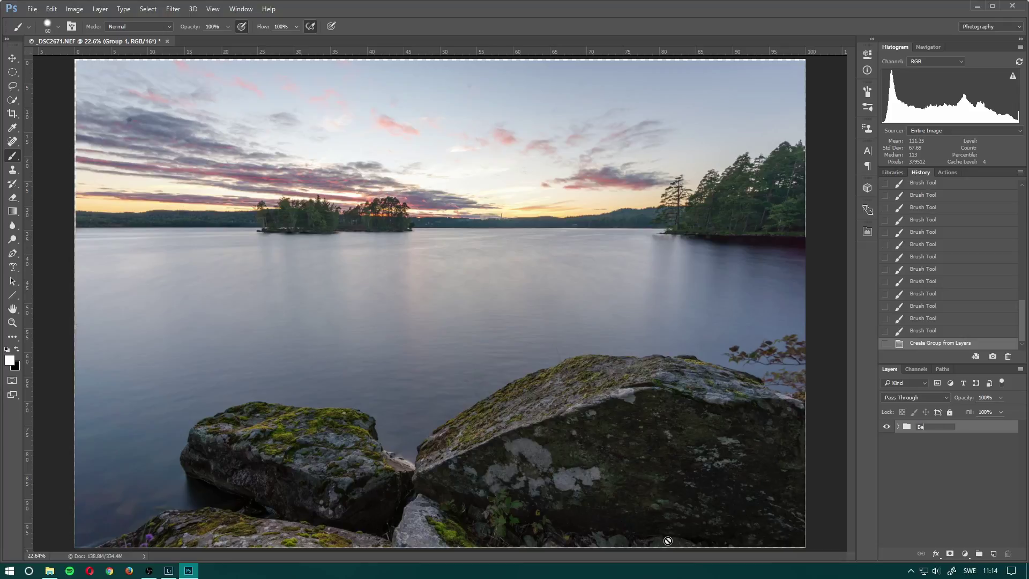
key("Return")
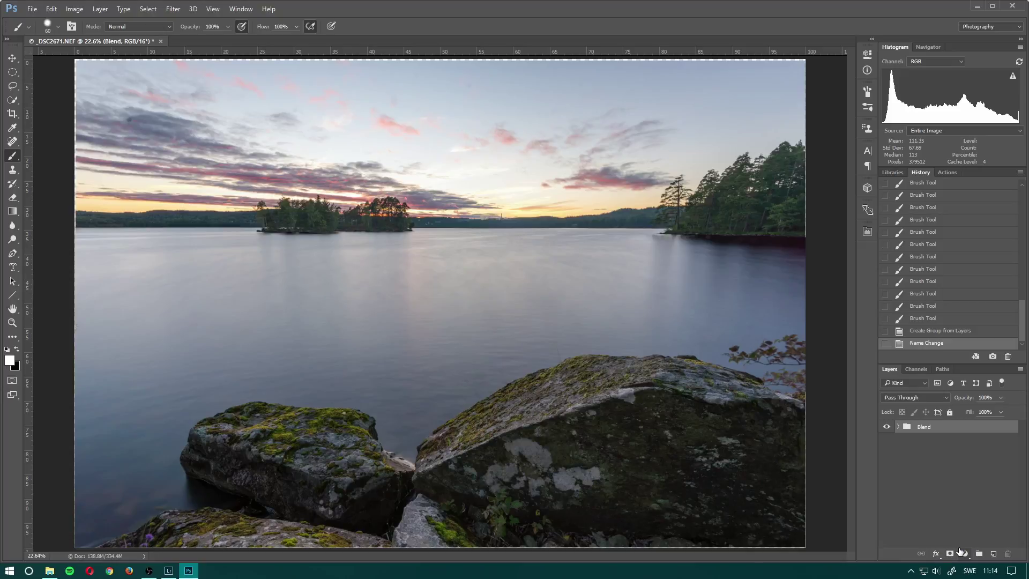
Step: Stamp all visible layers into a new layer above the Blend group and name it Heal
key("ctrl+shift+alt+e")
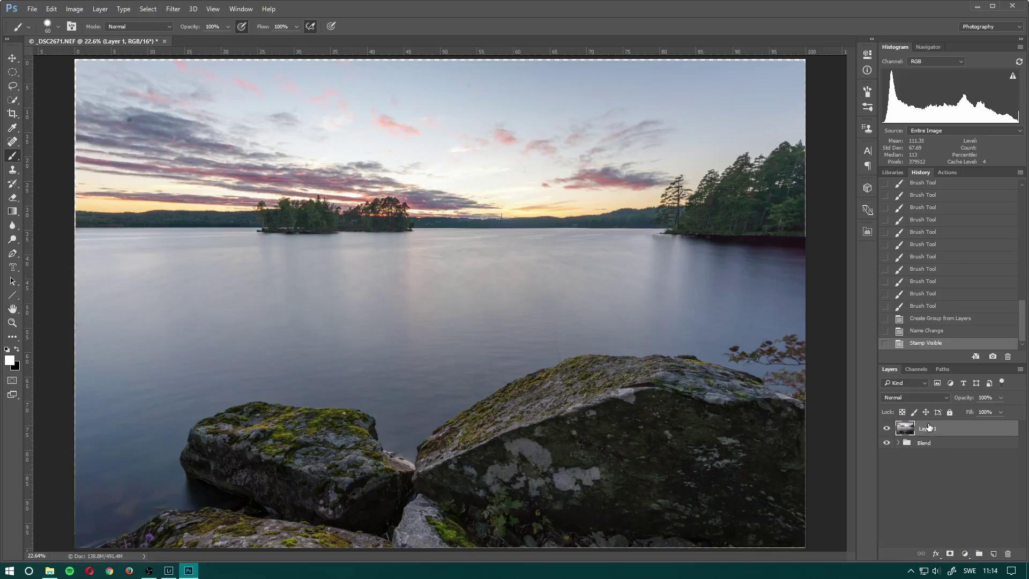
double_click(927, 428)
type("Heal")
key("Return")
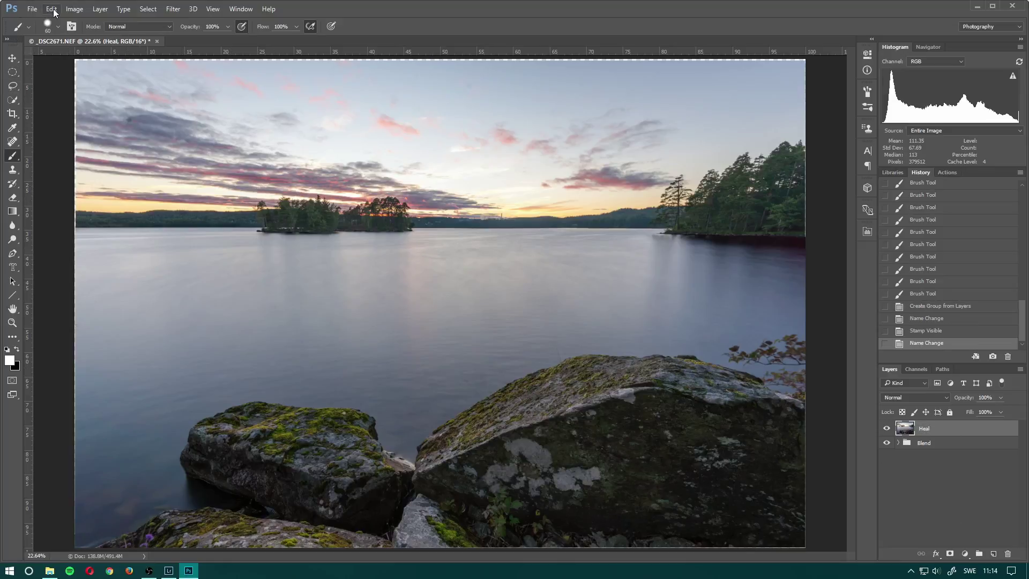
left_click(74, 9)
mouse_move(96, 109)
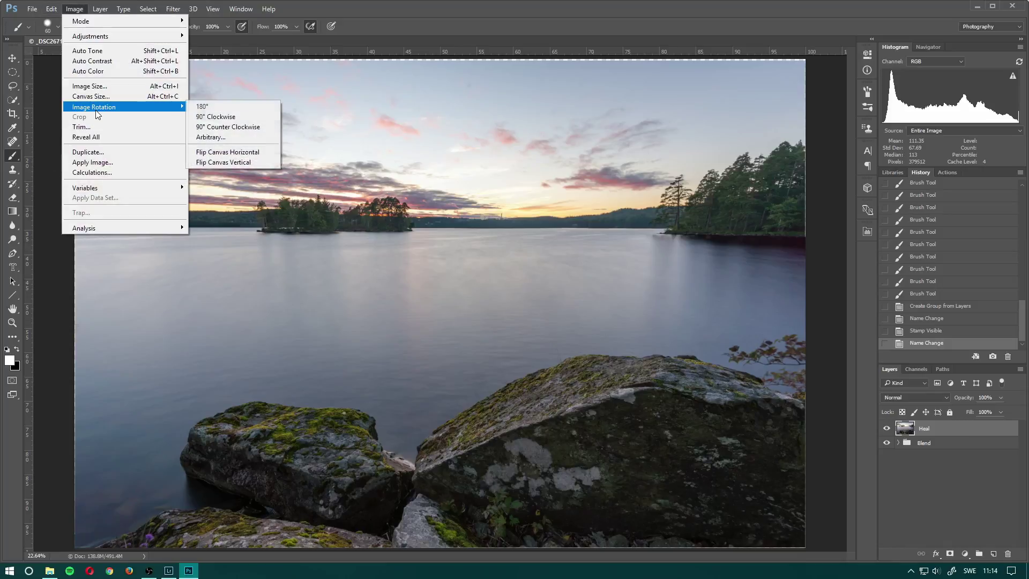
left_click(33, 9)
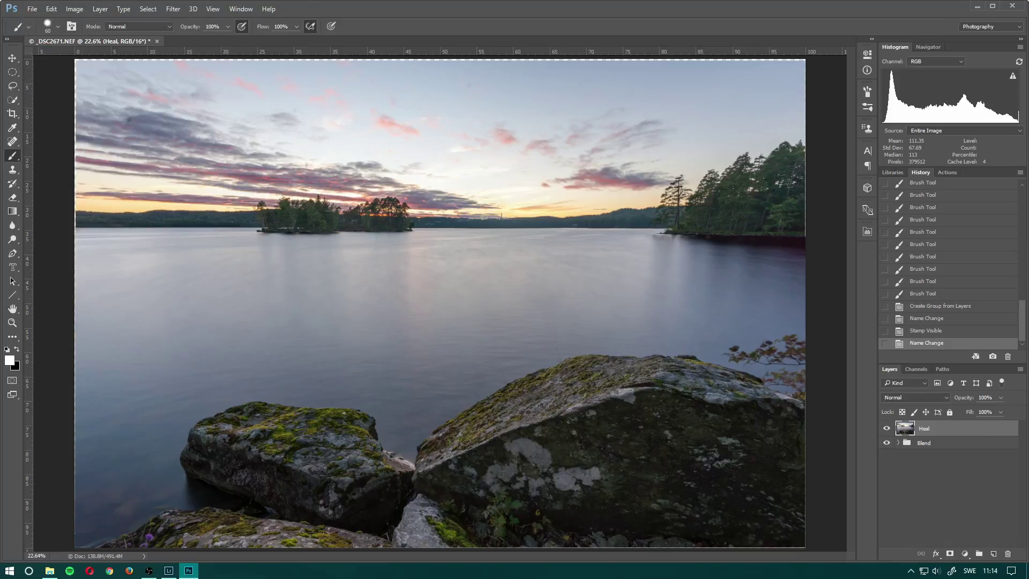
Step: Crop the image at Original Ratio, trimming a thin strip off the outer edges
left_click(12, 113)
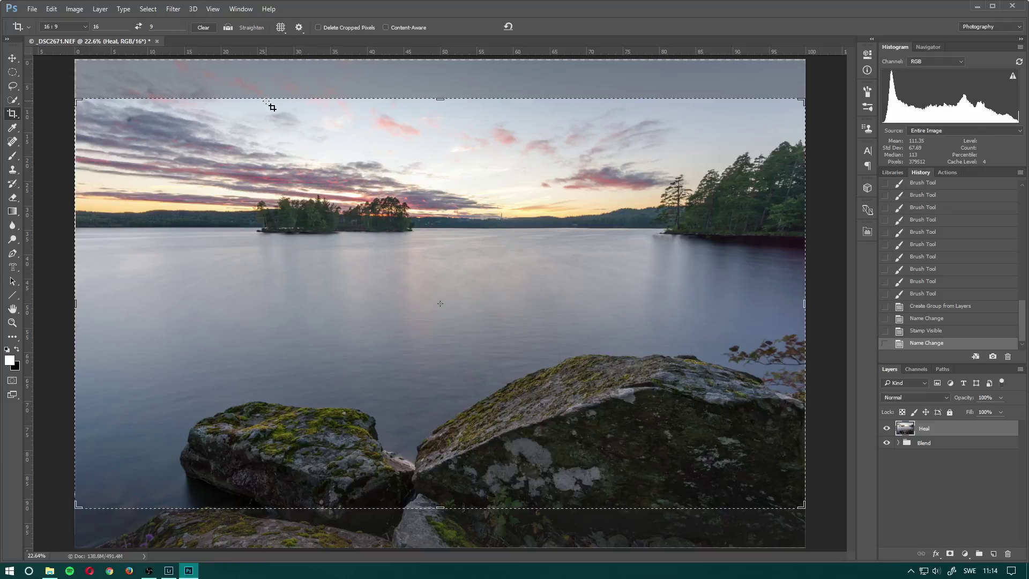
left_click(79, 27)
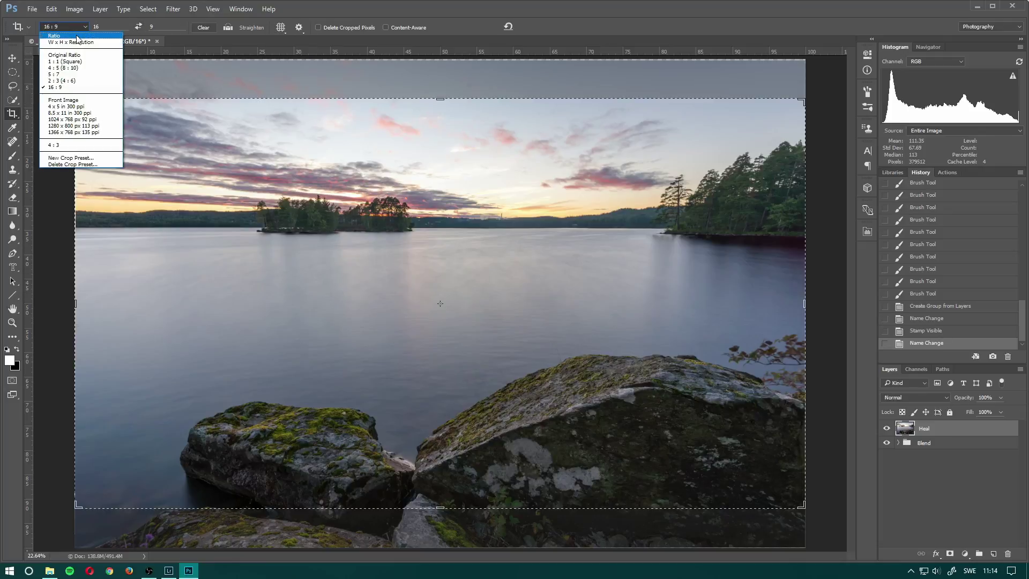
left_click(54, 35)
left_click(64, 26)
left_click(73, 55)
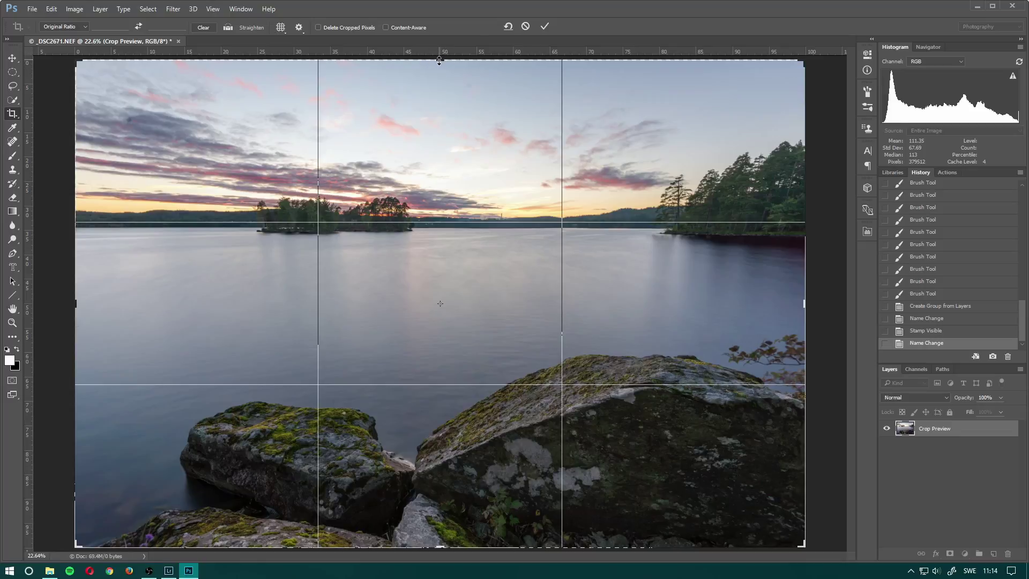
left_click_drag(439, 60, 439, 56)
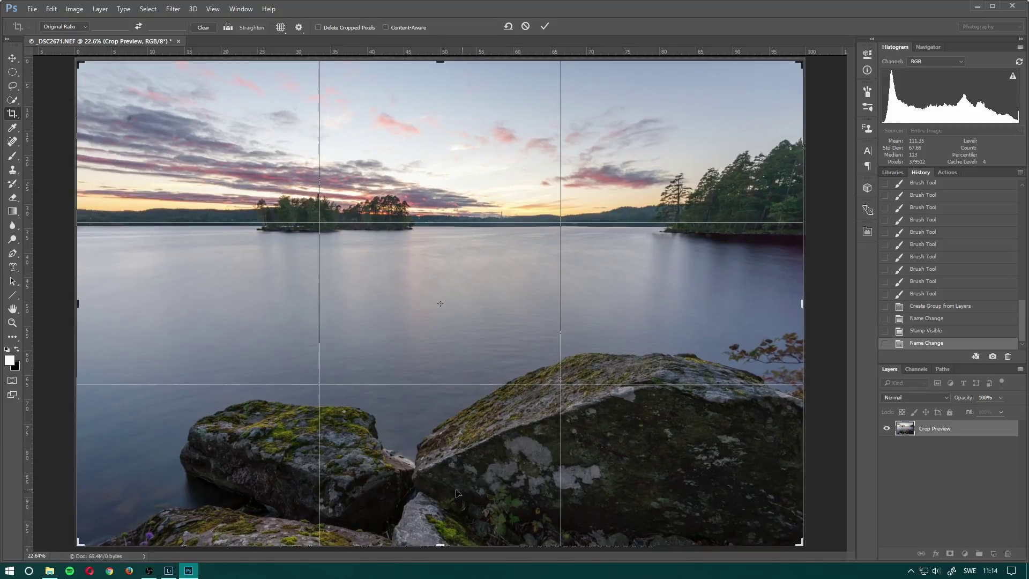
left_click_drag(444, 543, 448, 540)
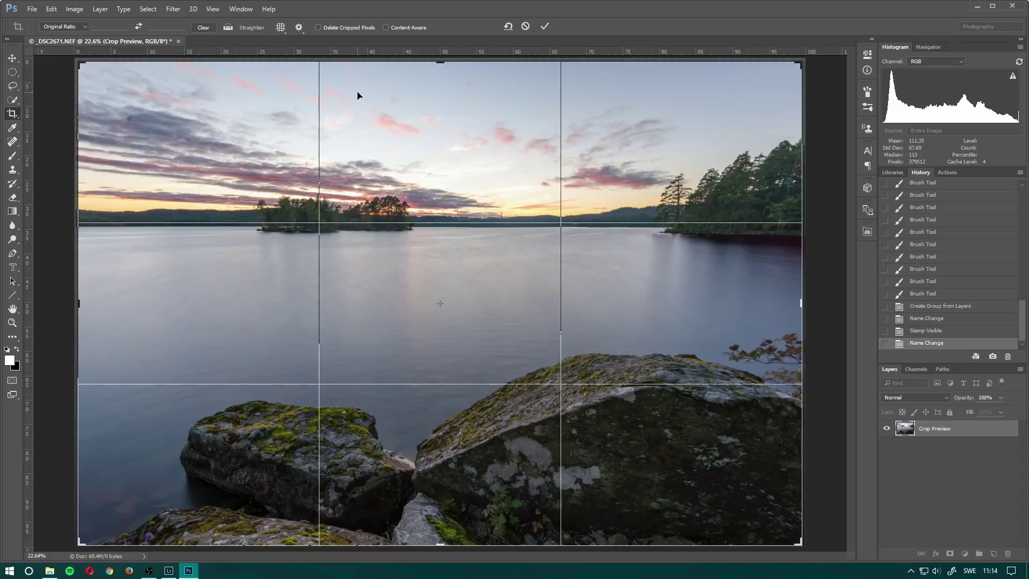
key("Return")
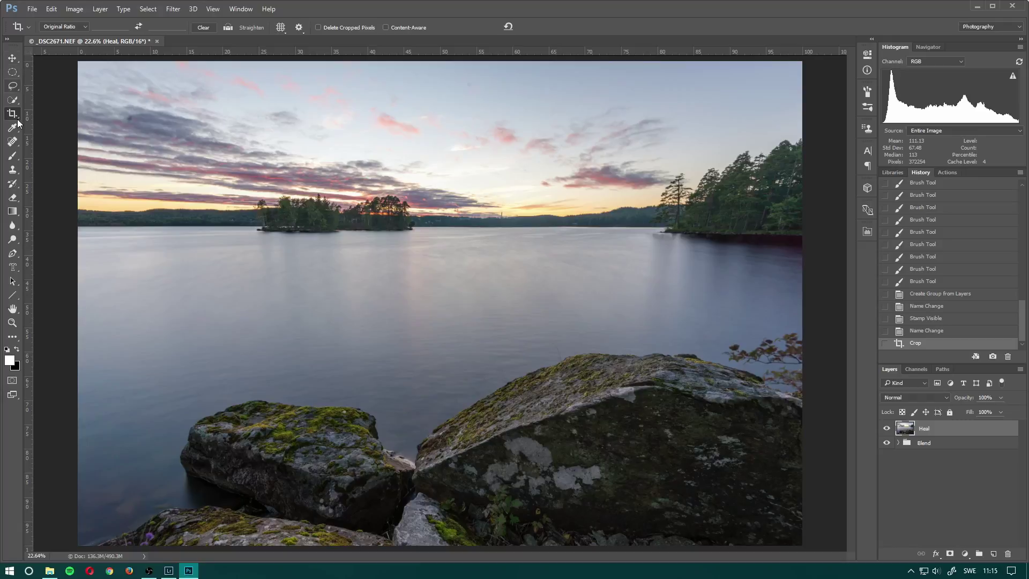
Step: Remove the dark dust spot in the purple clouds at the sky's upper left with the Content-Aware Spot Healing Brush
left_click(10, 142)
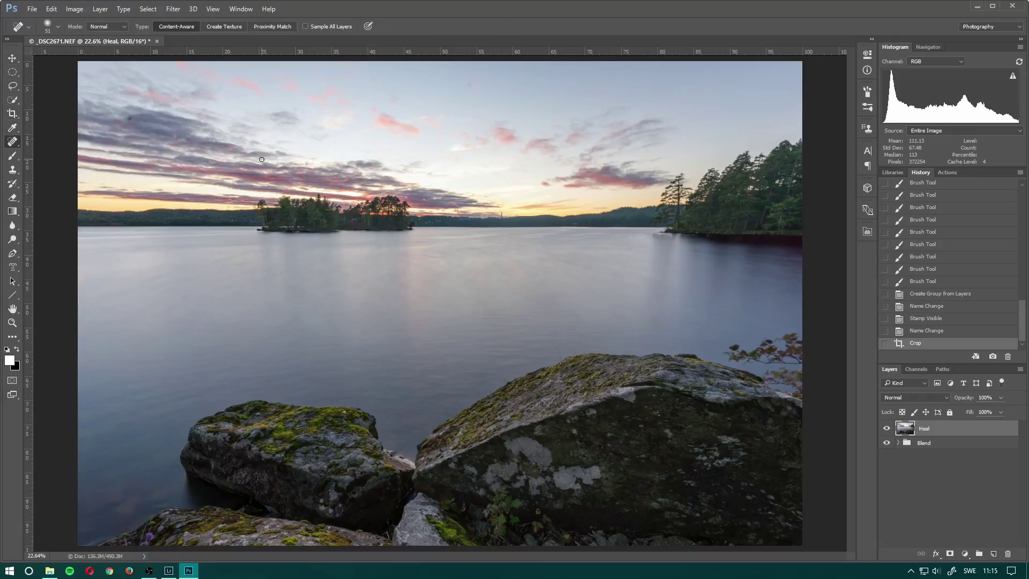
right_click(11, 143)
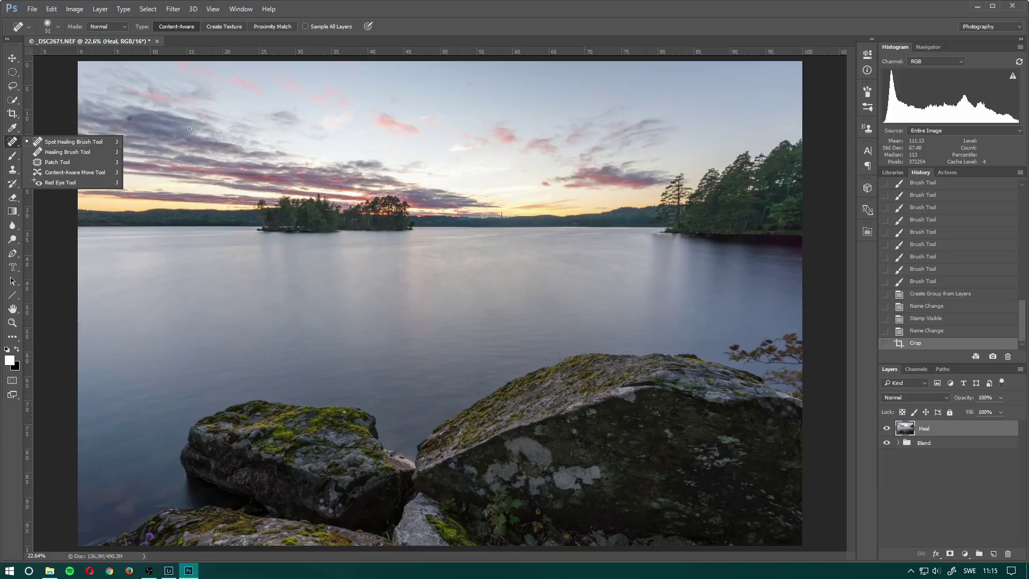
left_click(140, 137)
scroll(138, 134, "up", 5)
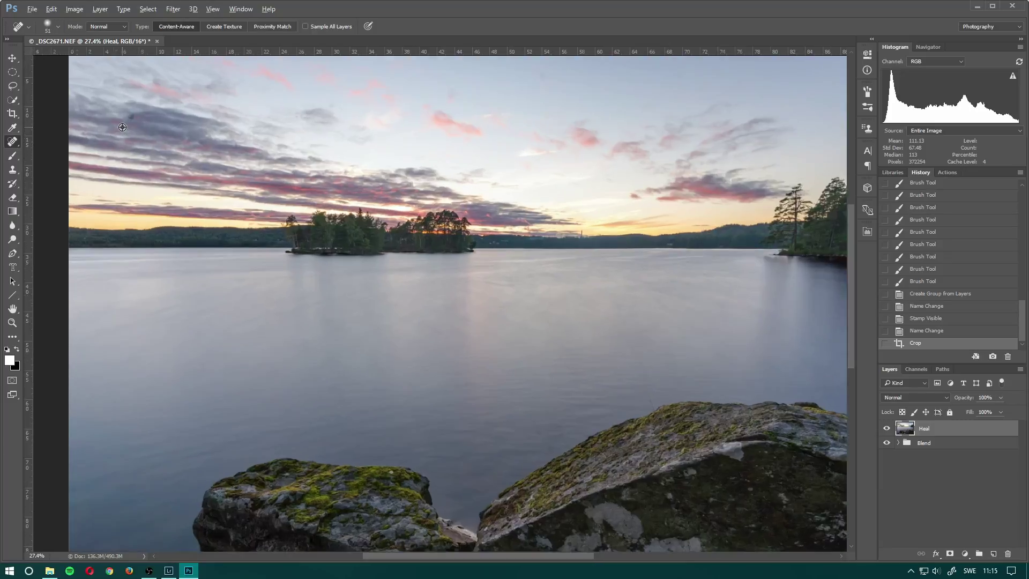
scroll(138, 136, "up", 2)
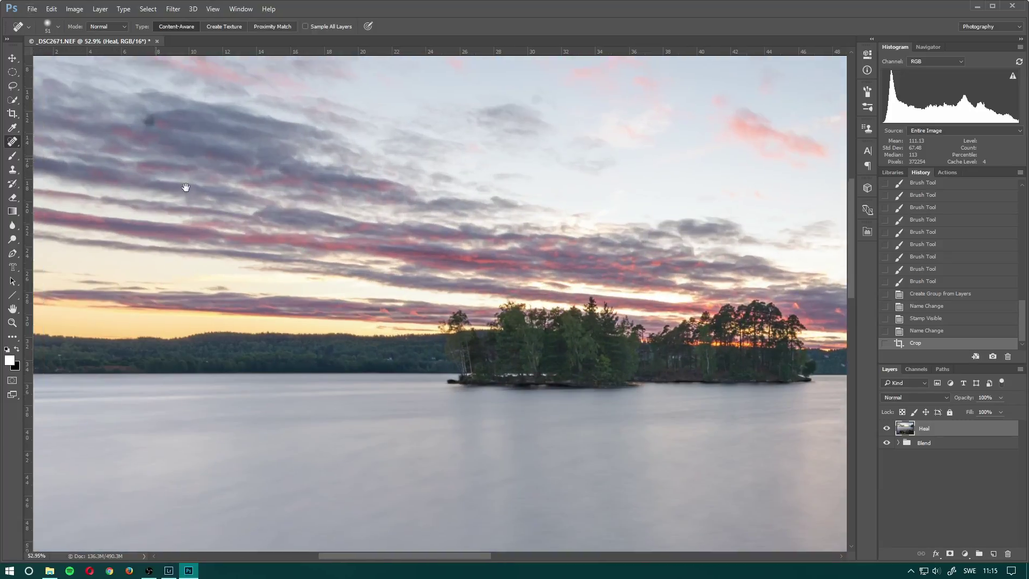
left_click_drag(184, 188, 299, 291)
scroll(309, 281, "up", 3)
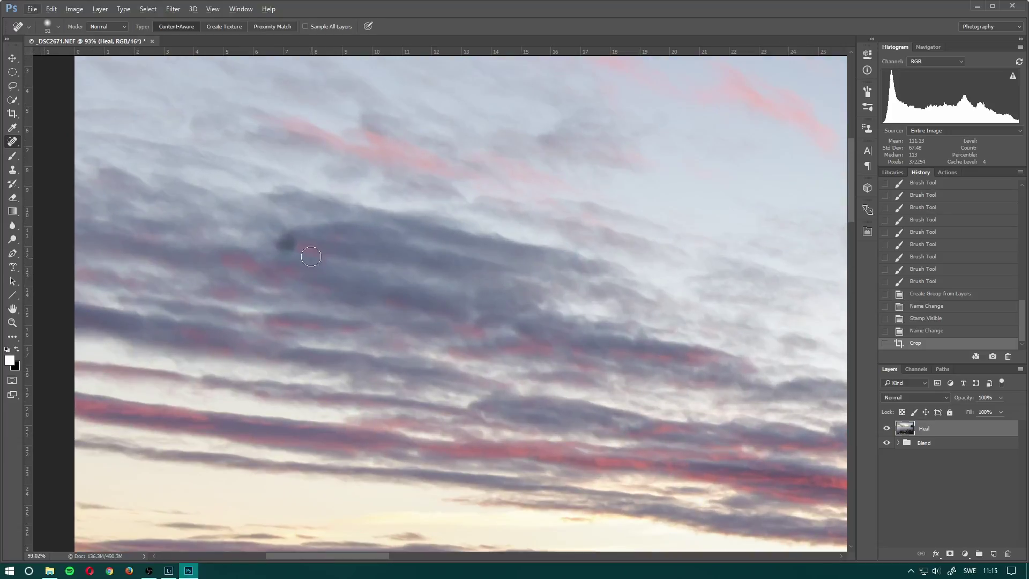
left_click(289, 244)
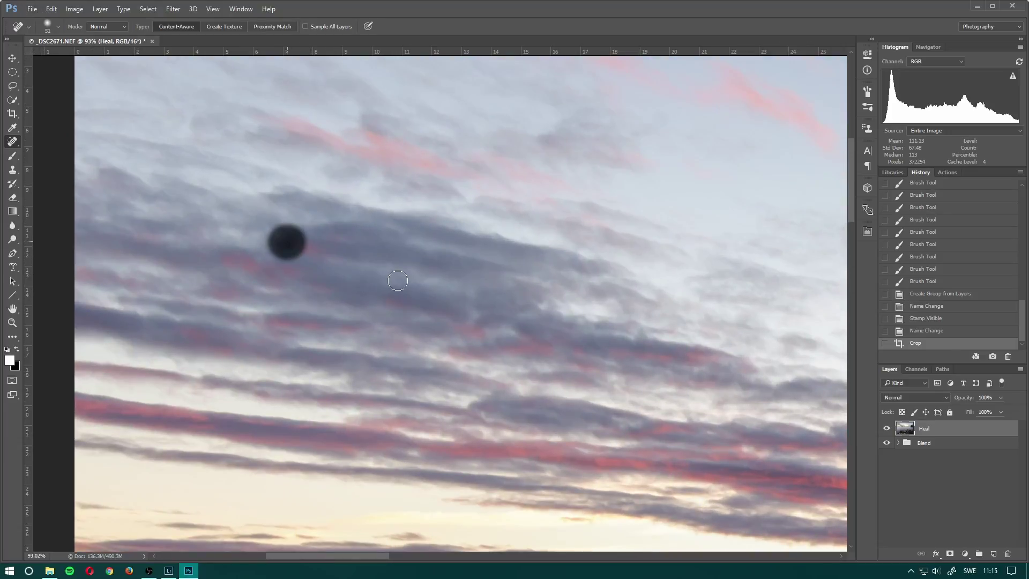
Step: Heal the dust spots beside the small grey cloud and in the clear blue sky near the image's top centre
left_click_drag(621, 251, 342, 239)
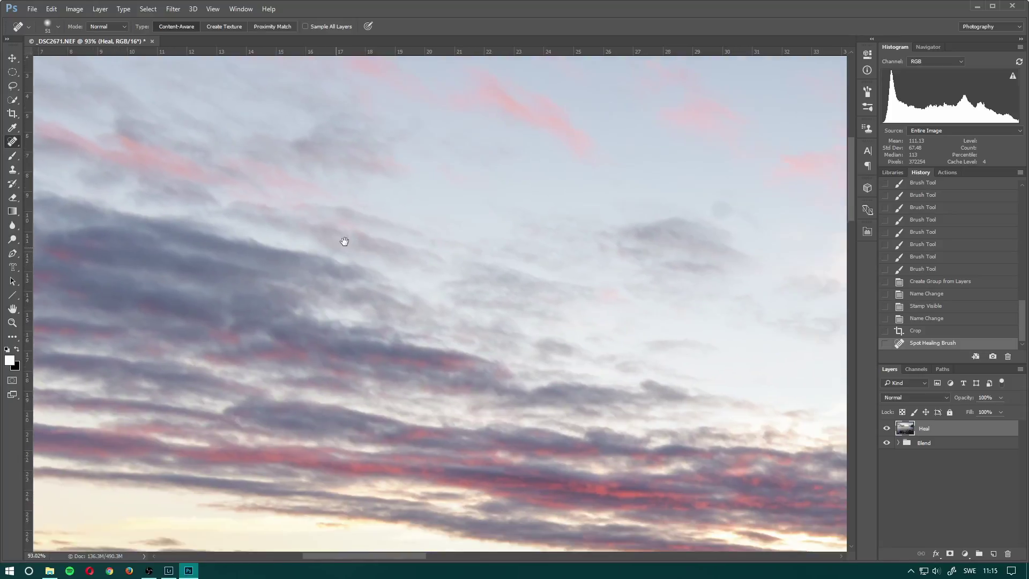
left_click_drag(604, 273, 395, 372)
left_click_drag(384, 275, 397, 275)
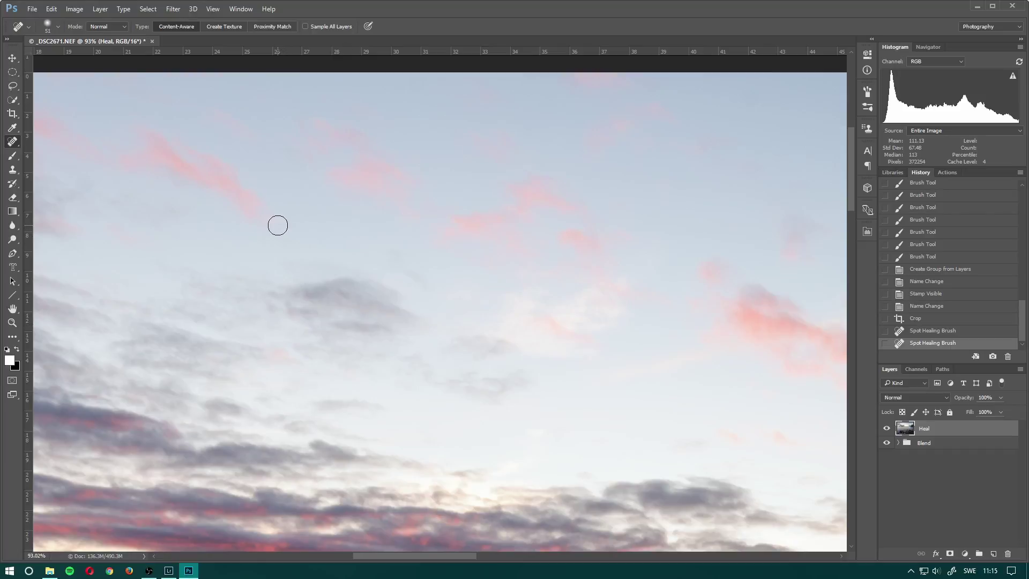
left_click_drag(564, 337, 410, 300)
left_click(488, 228)
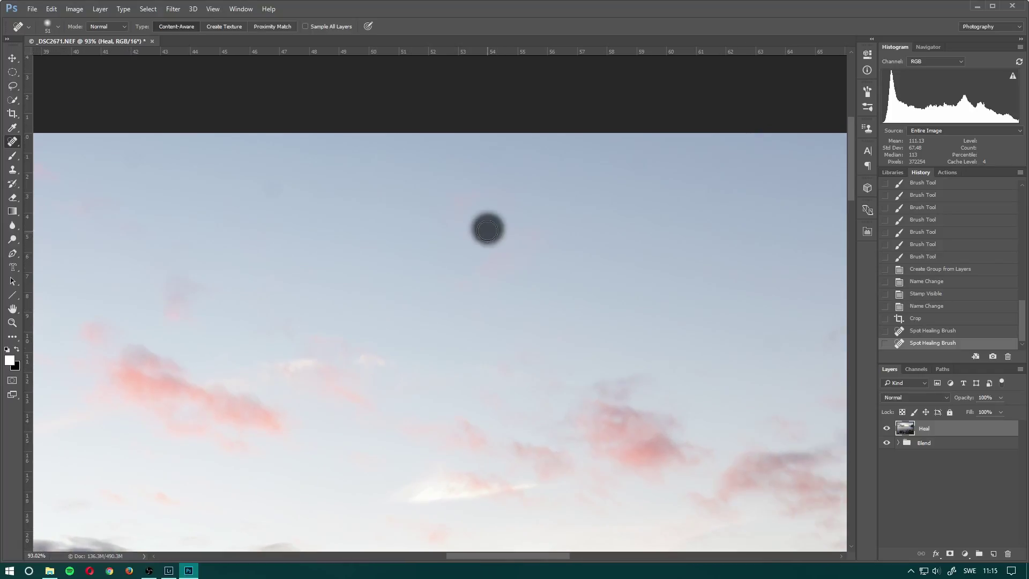
Step: Heal the remaining dust spots in the upper right sky, above the wispy clouds and toward the trees
mouse_move(567, 318)
left_mouse_down()
mouse_move(465, 339)
mouse_move(500, 368)
mouse_move(513, 361)
mouse_move(335, 365)
mouse_move(305, 252)
mouse_move(637, 264)
mouse_move(476, 339)
left_mouse_up()
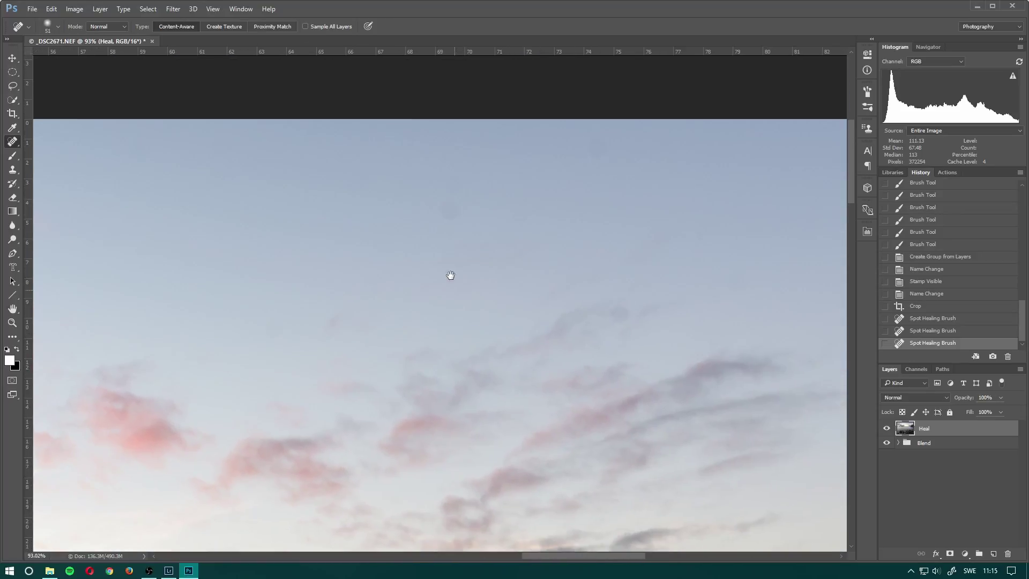
left_click_drag(457, 204, 456, 188)
left_click(458, 178)
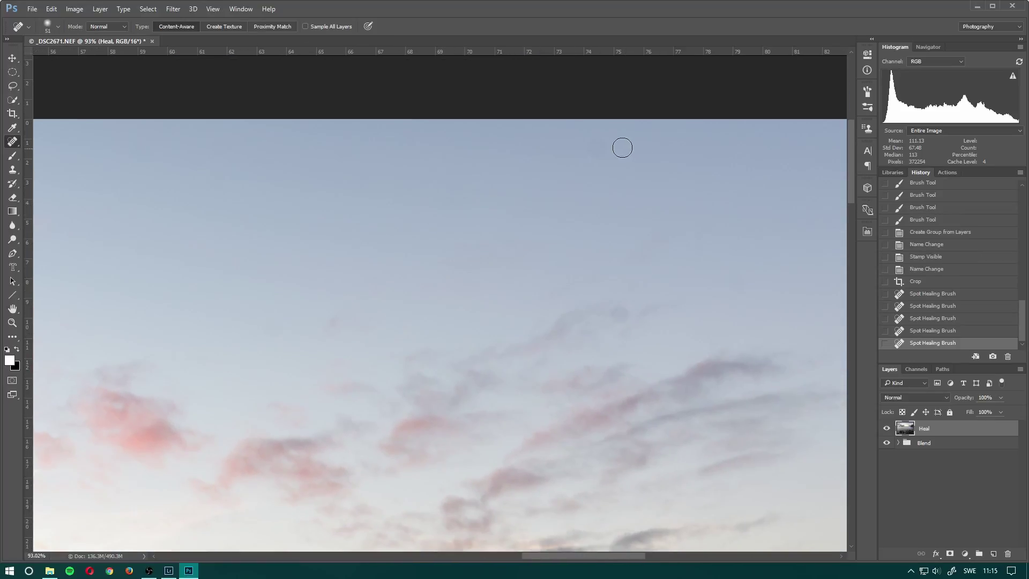
left_click(593, 148)
mouse_move(735, 333)
left_mouse_down()
mouse_move(680, 336)
mouse_move(553, 279)
left_mouse_up()
mouse_move(687, 320)
left_mouse_down()
mouse_move(492, 305)
mouse_move(437, 340)
left_mouse_up()
left_click(429, 261)
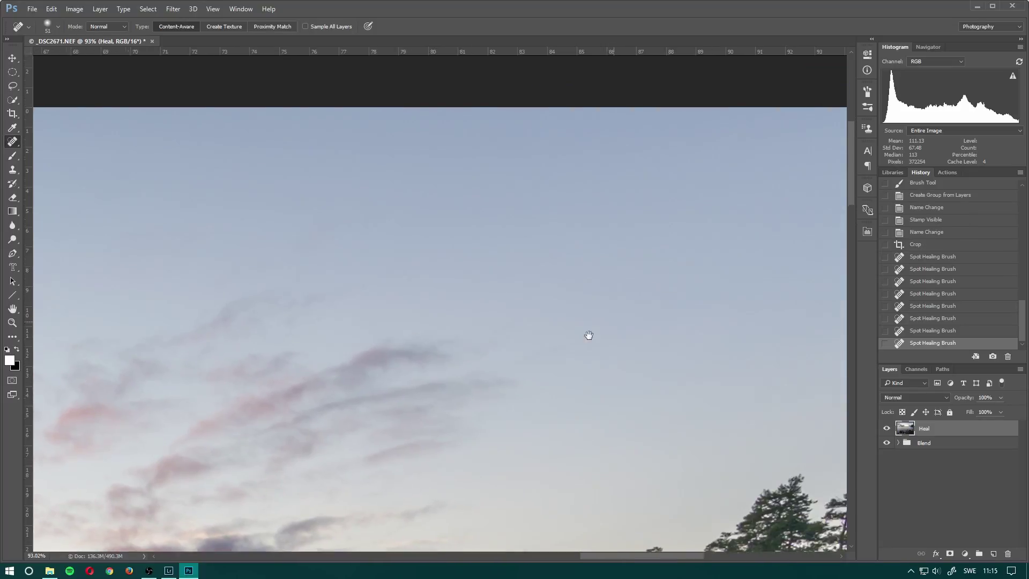
mouse_move(588, 335)
left_mouse_down()
mouse_move(551, 356)
mouse_move(436, 330)
mouse_move(540, 336)
mouse_move(363, 320)
mouse_move(356, 285)
mouse_move(560, 281)
mouse_move(670, 298)
mouse_move(536, 311)
mouse_move(666, 378)
mouse_move(634, 181)
mouse_move(485, 450)
mouse_move(569, 344)
mouse_move(338, 315)
mouse_move(564, 177)
mouse_move(485, 420)
mouse_move(496, 345)
mouse_move(586, 163)
mouse_move(463, 216)
mouse_move(627, 269)
mouse_move(597, 229)
mouse_move(554, 317)
left_mouse_up()
Step: Fit the whole image in view and toggle the Heal layer to compare the sky before and after spot removal
key("ctrl+0")
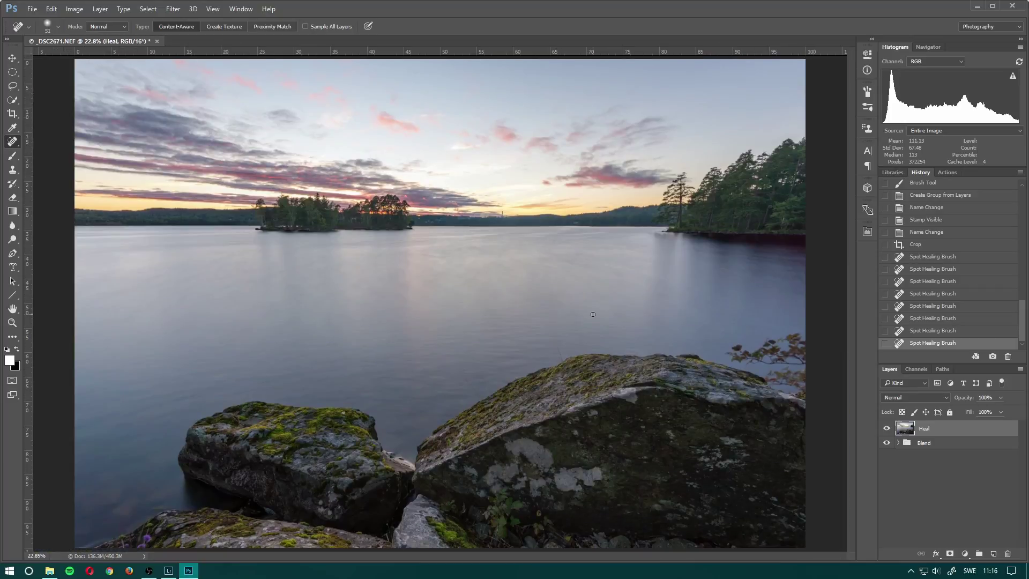
left_click(887, 429)
left_click(887, 428)
left_click(887, 429)
left_click(887, 428)
left_click(887, 428)
left_click(886, 430)
left_click(940, 442)
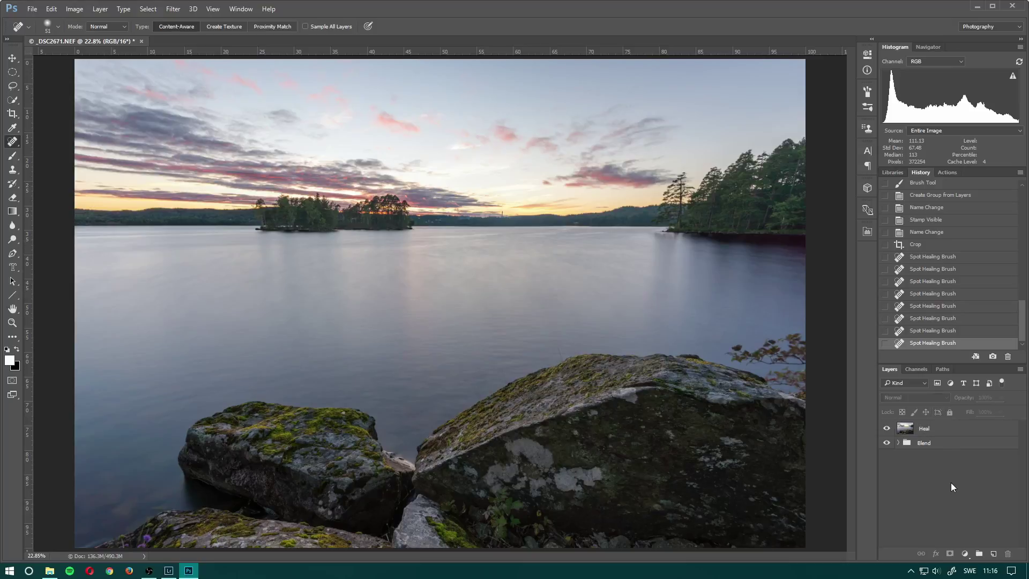
Step: Open the Heal layer in Color Efex Pro 4 and choose the Pro Contrast filter
left_click(935, 430)
left_click(172, 9)
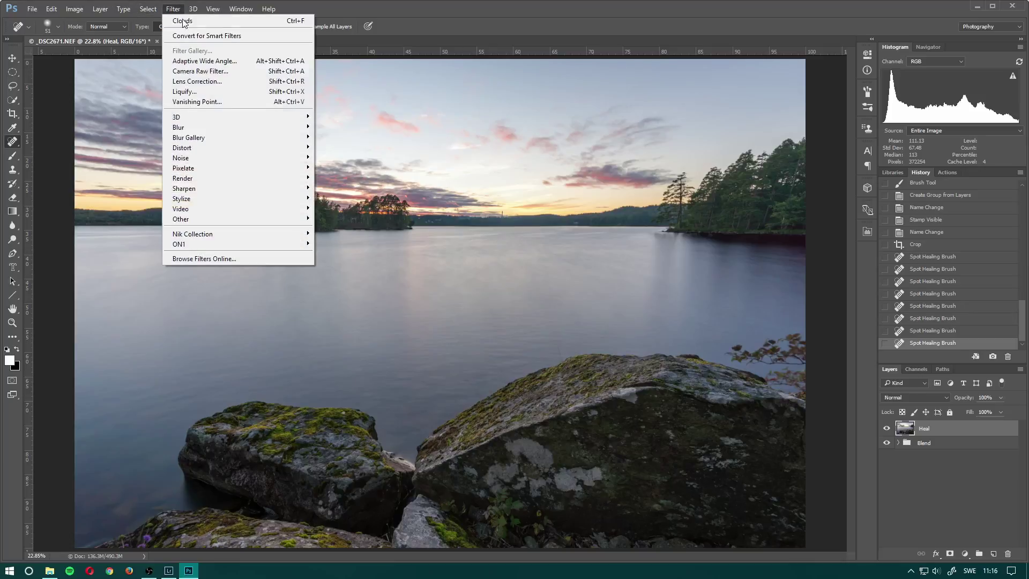
mouse_move(201, 239)
left_click(100, 244)
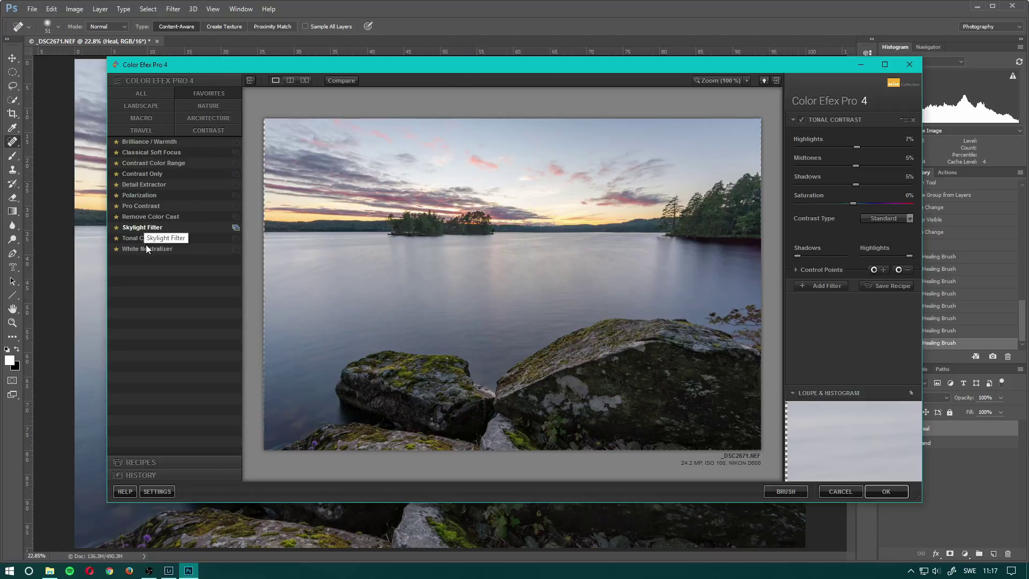
left_click(155, 208)
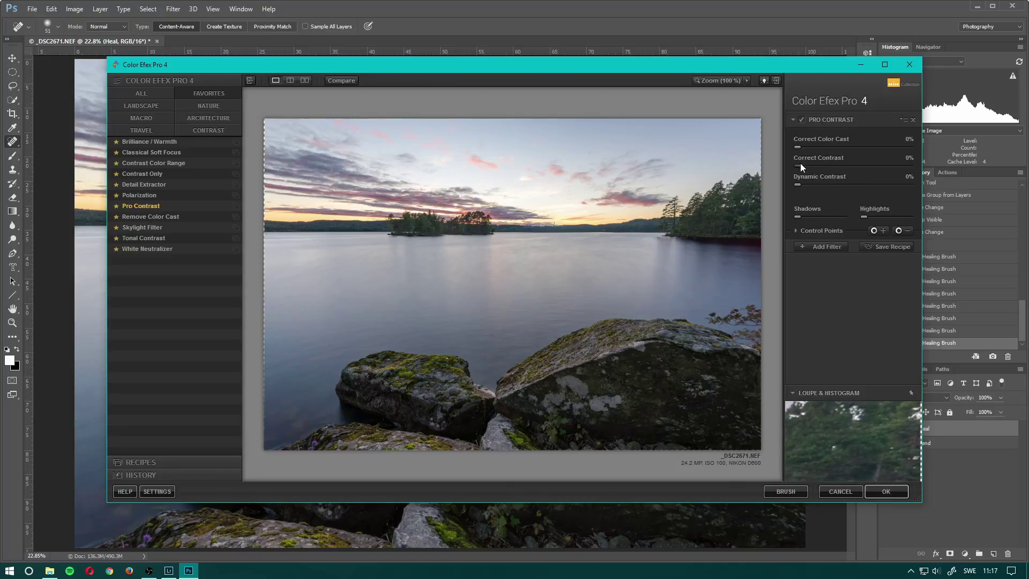
Step: Set Pro Contrast to 0% Correct Color Cast, 10% Correct Contrast and 17% Dynamic Contrast, raise Shadows slightly, and compare the filter on and off
left_click_drag(805, 163, 793, 162)
left_click_drag(840, 147, 899, 152)
left_click_drag(851, 164, 802, 172)
left_click_drag(809, 165, 814, 168)
left_click_drag(808, 215, 817, 218)
left_click(803, 120)
left_click(805, 118)
left_click(805, 118)
left_click_drag(811, 187, 817, 189)
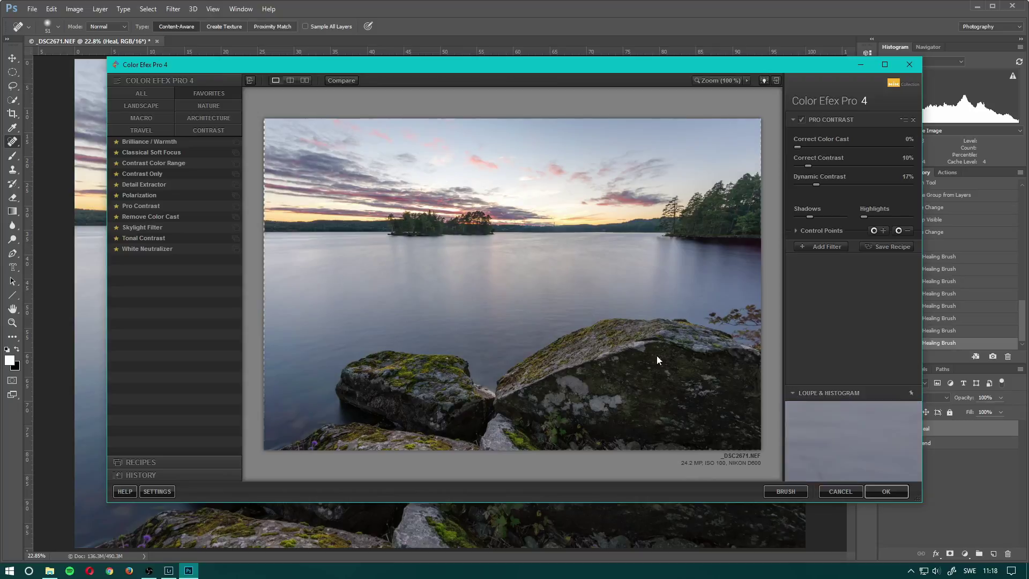
Step: Add a Polarization filter below Pro Contrast with Rotate at 113° and Strength at 59%
left_click(818, 247)
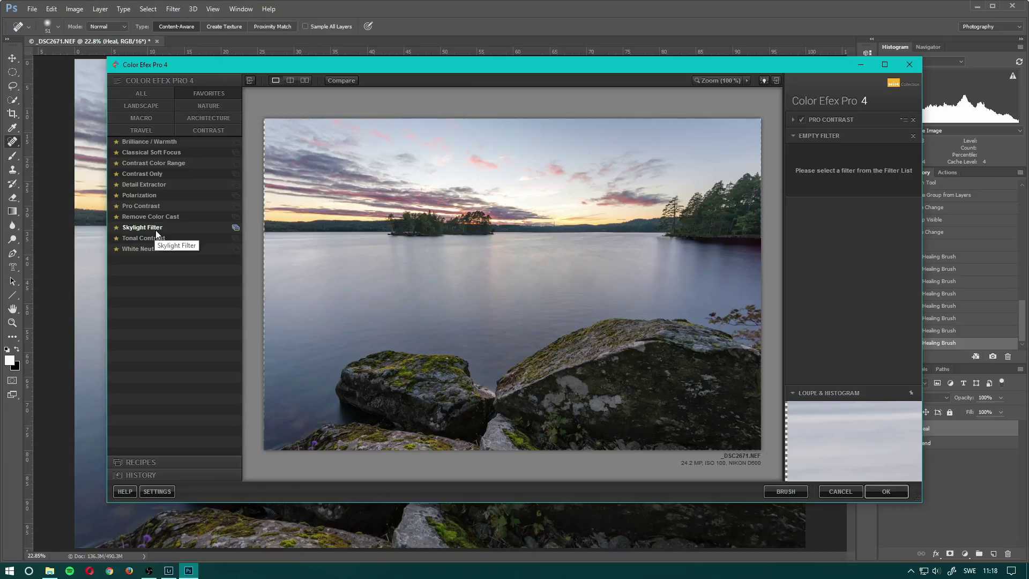
left_click(140, 195)
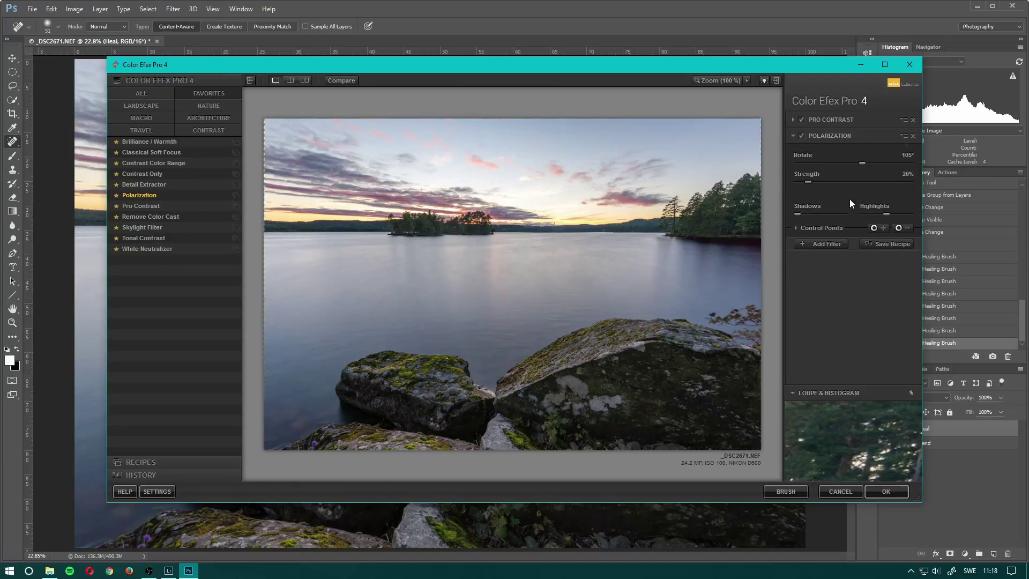
left_click_drag(809, 180, 865, 174)
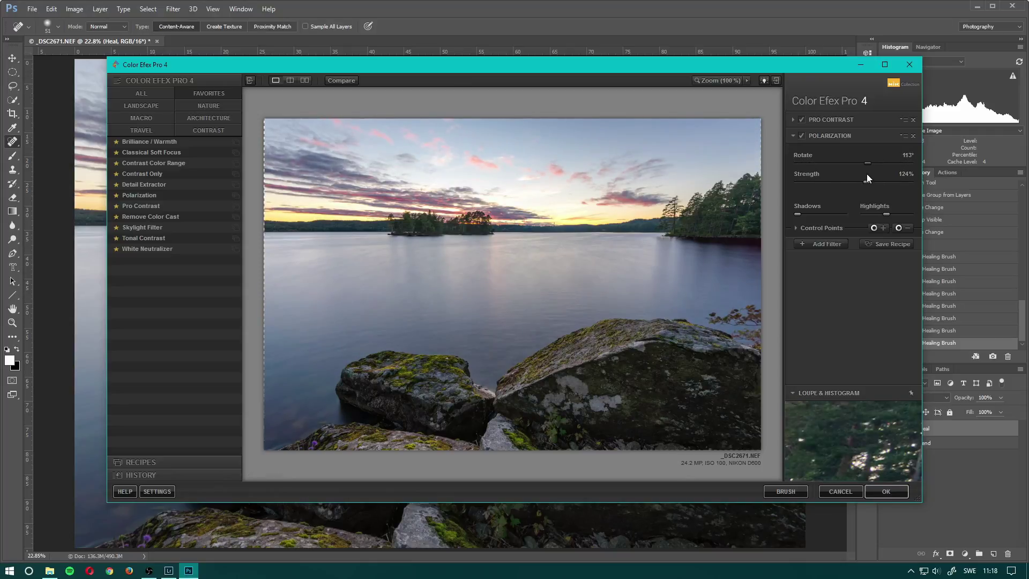
left_click_drag(866, 181, 835, 183)
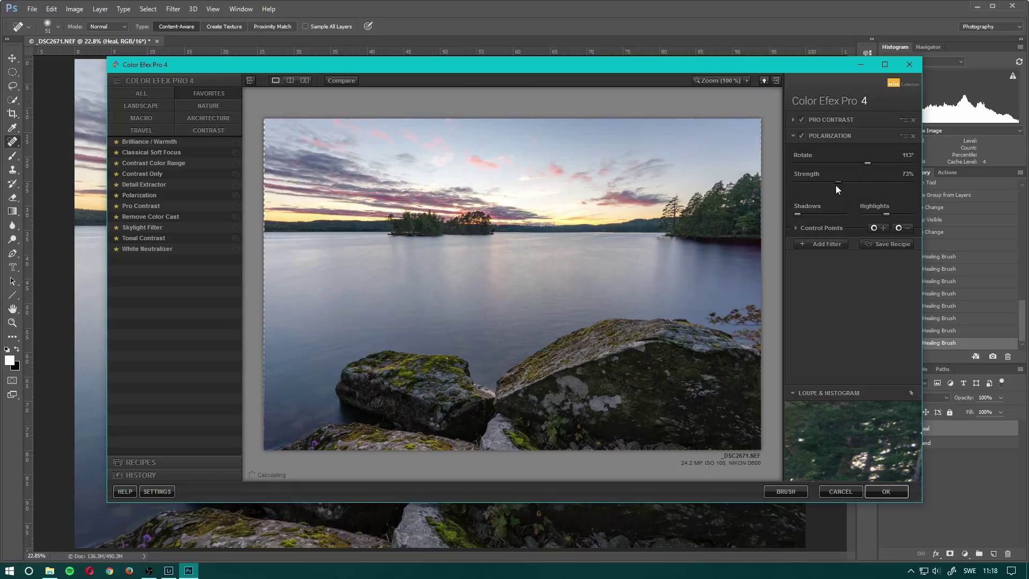
left_click(802, 135)
left_click_drag(837, 180, 830, 182)
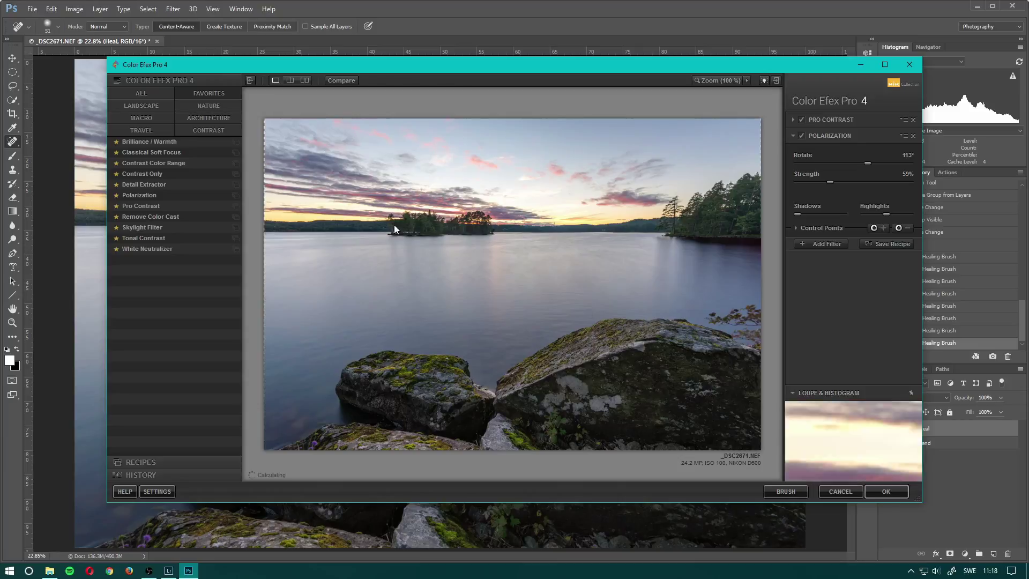
Step: Add a Contrast Color Range filter below Polarization and set its Color Contrast and Contrast to 0%
left_click(824, 245)
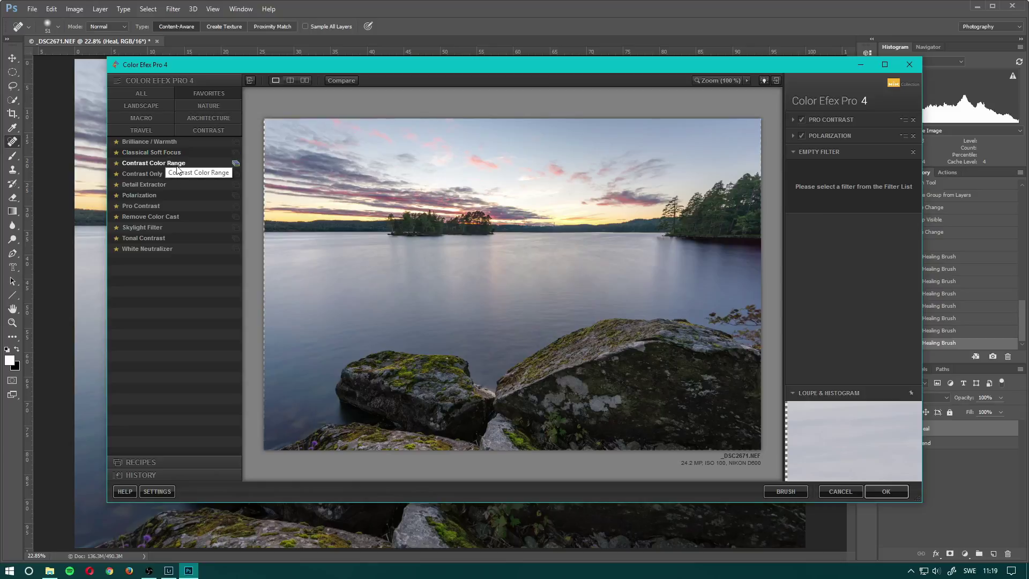
left_click(173, 164)
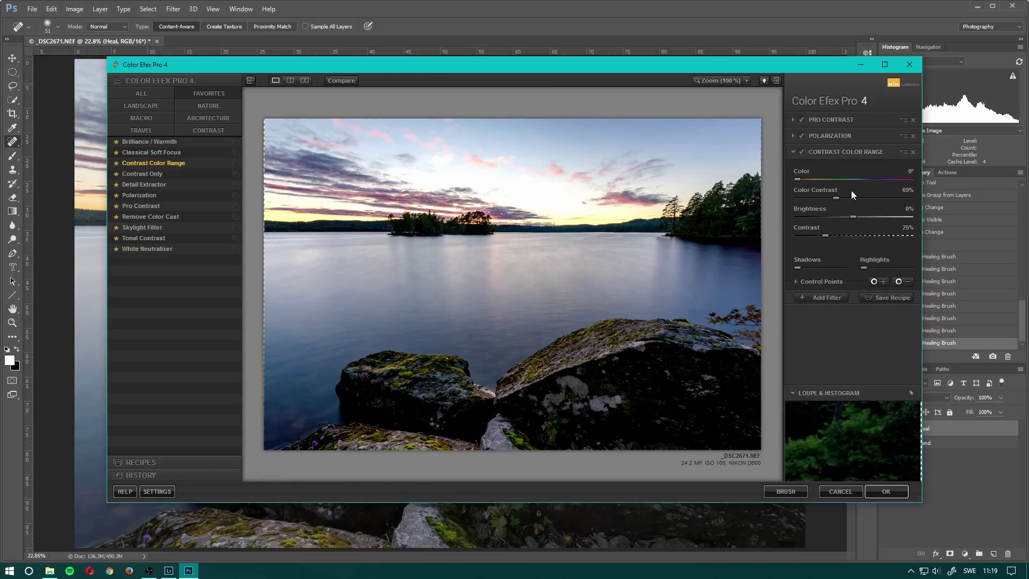
left_click(908, 191)
type("0")
key("Tab")
key("Tab")
type("0")
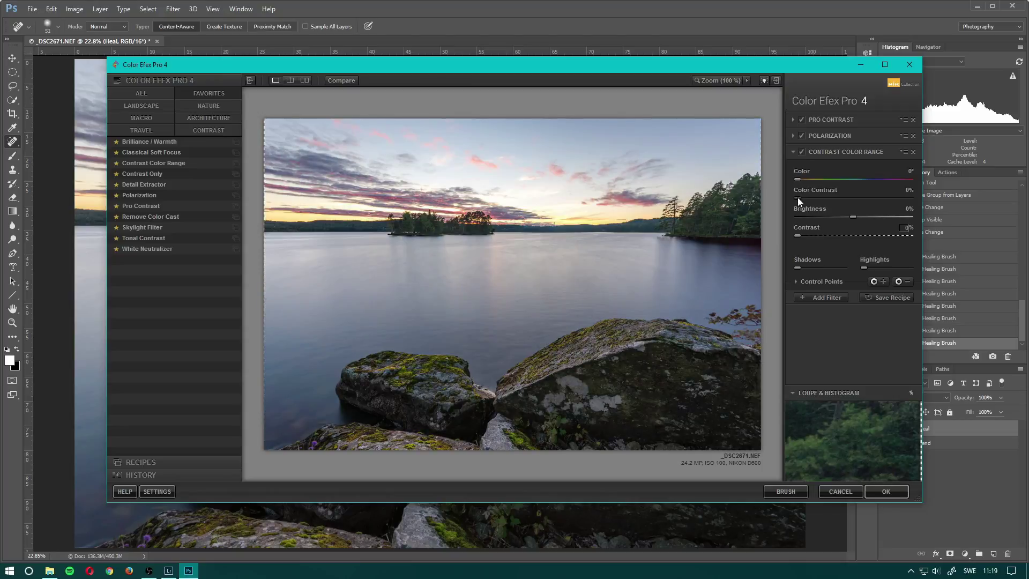
Step: Set the filter's Color Contrast to 39%, raise Highlights slightly, and compare the image with the filter off and on
left_click_drag(797, 197, 819, 237)
left_click_drag(872, 269, 875, 268)
left_click(801, 151)
left_click(803, 149)
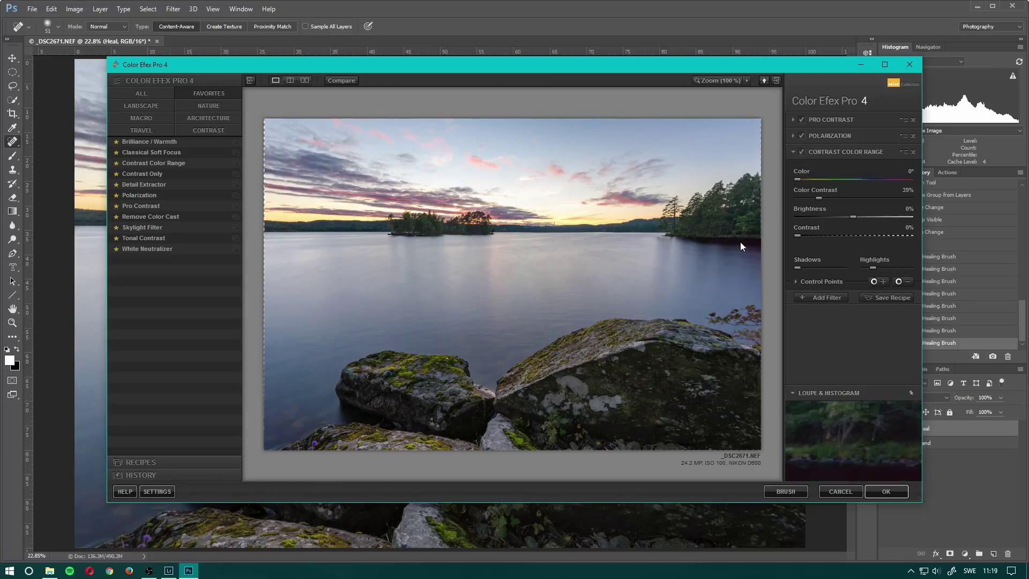
Step: Add a Skylight Filter to the stack with Strength at 9%
left_click(824, 300)
left_click(170, 225)
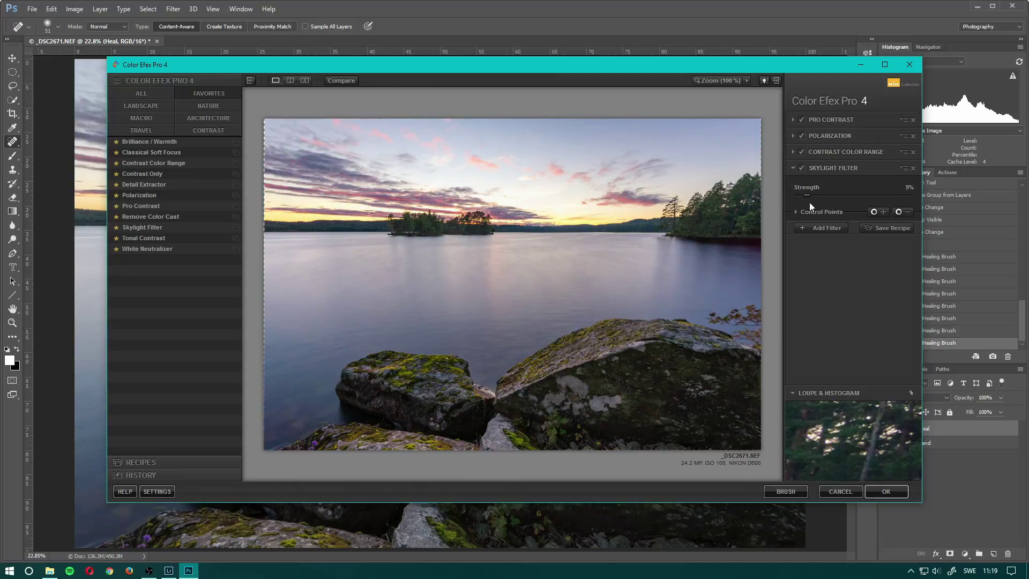
left_click_drag(808, 202, 810, 201)
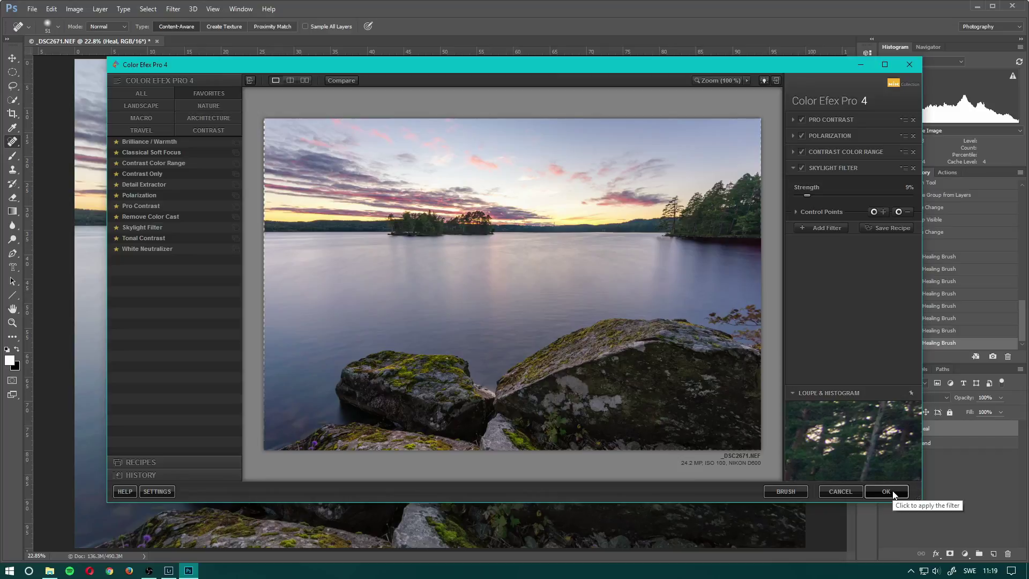
Step: Add a Brilliance / Warmth filter with Warmth at 5% and apply the filter stack to the image
left_click(818, 227)
left_click(170, 142)
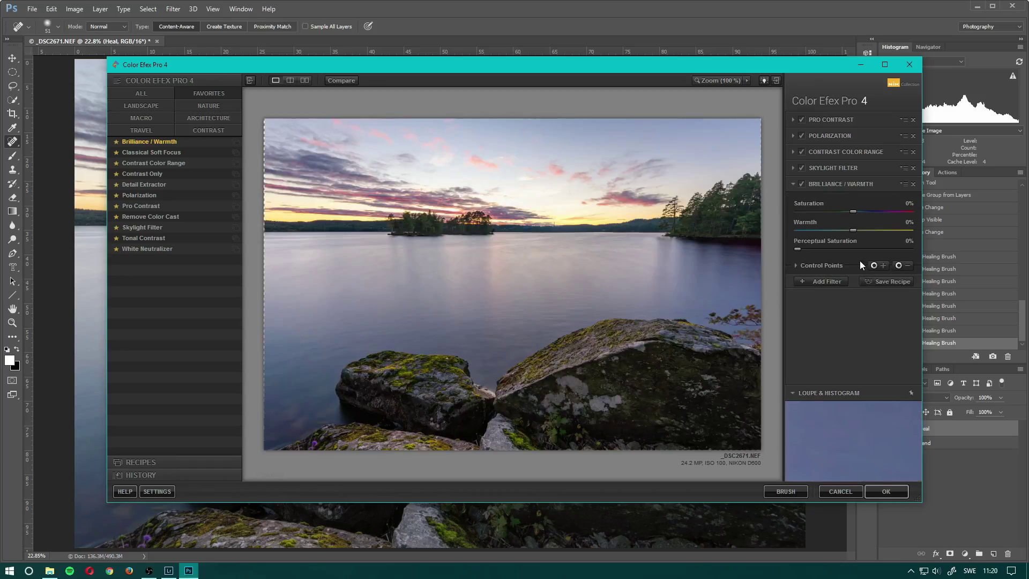
left_click_drag(795, 250, 796, 240)
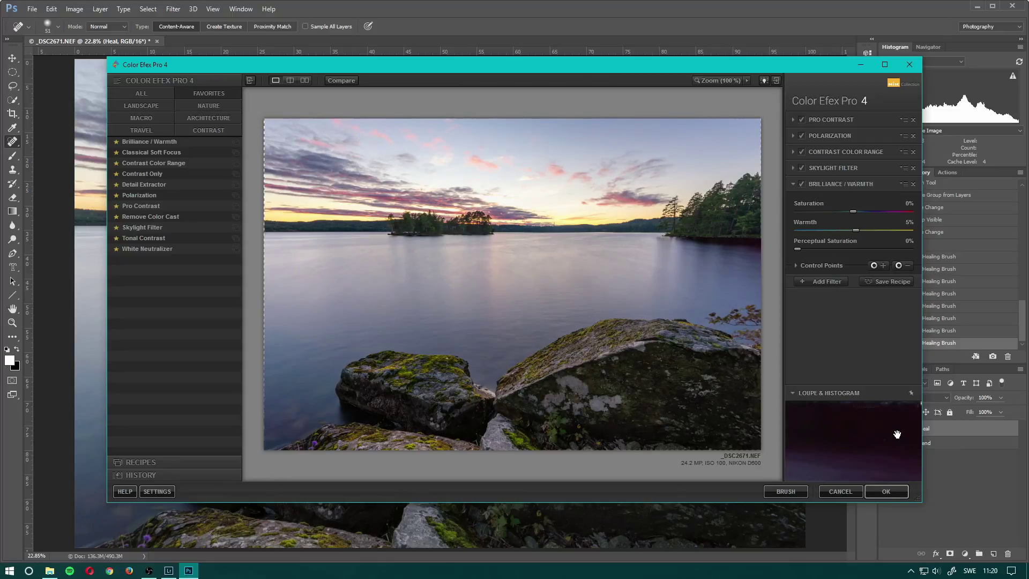
left_click(887, 491)
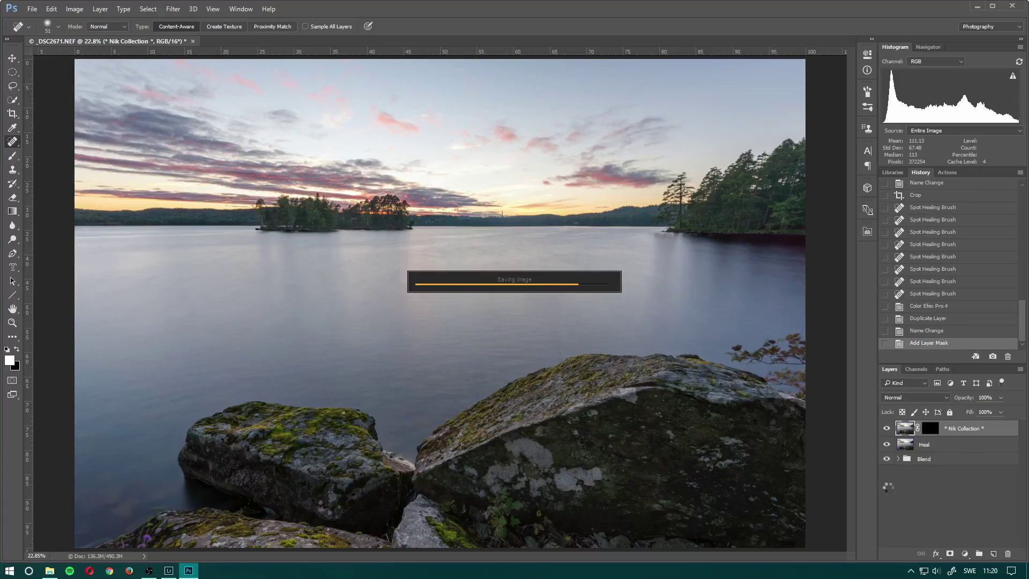
Step: Toggle the Color Efex Pro 4 layer's visibility to compare the image before and after the filters
left_click(887, 429)
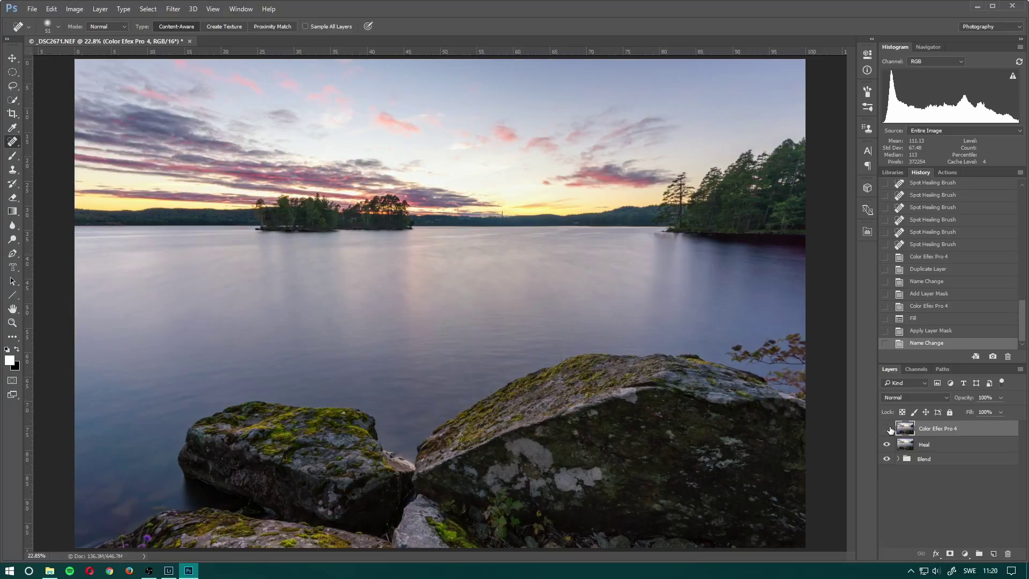
left_click(887, 429)
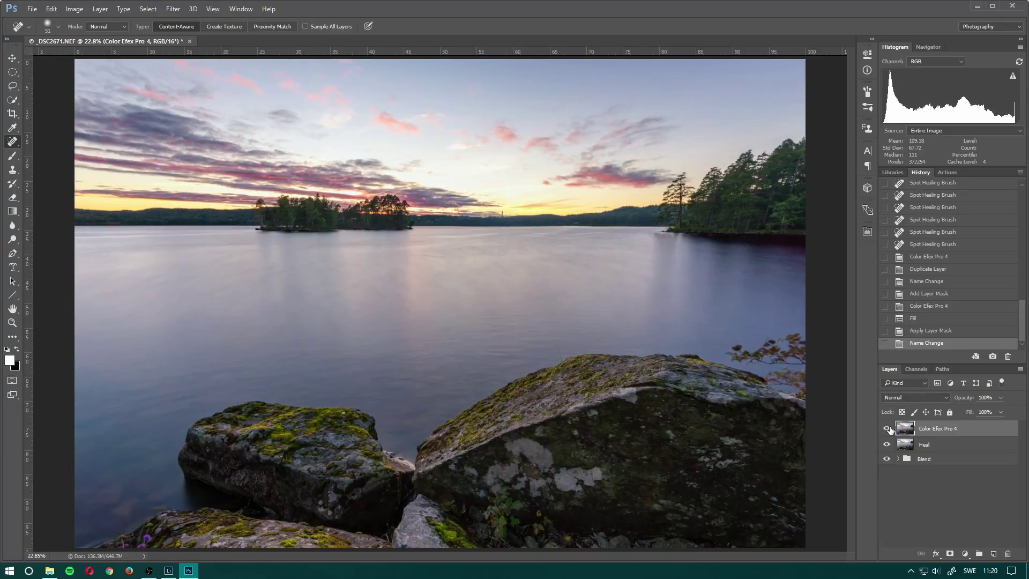
left_click(889, 429)
left_click(887, 429)
left_click(887, 429)
Step: Lower the Color Efex Pro 4 layer's opacity to 90% and compare the image with the layer hidden and shown
left_click_drag(969, 400, 963, 399)
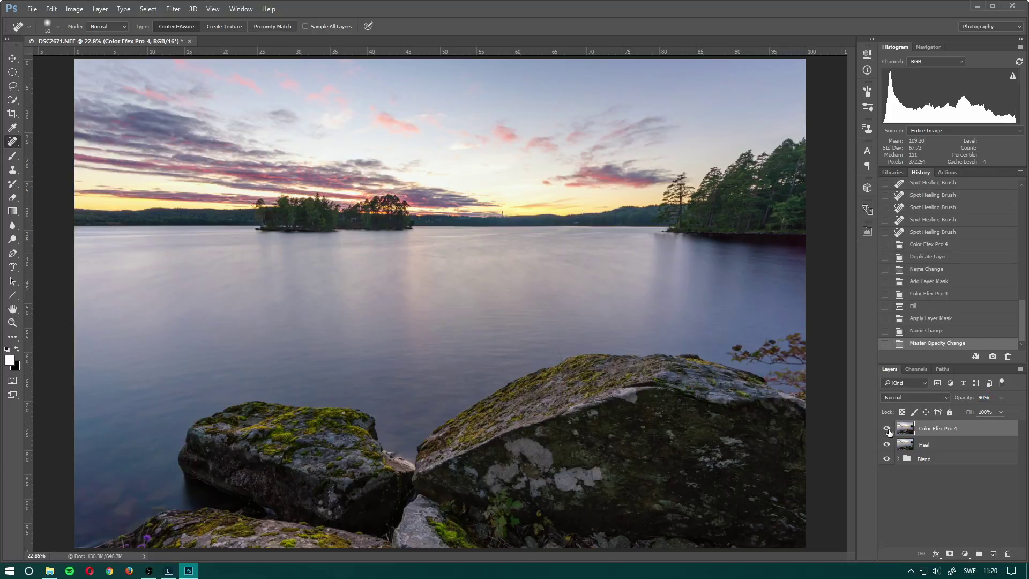
left_click(886, 429)
left_click(887, 429)
left_click(887, 429)
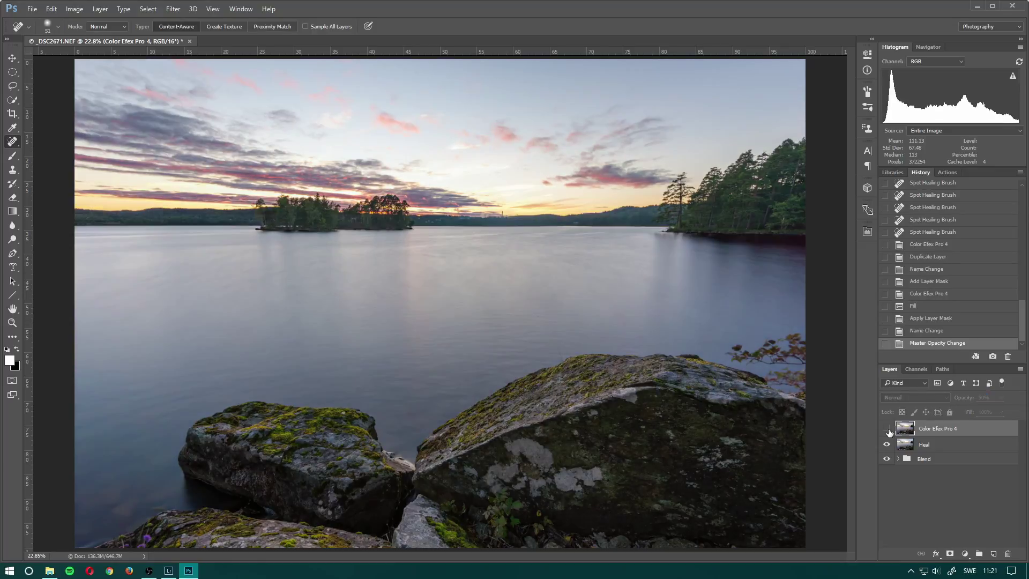
left_click(887, 429)
Step: Duplicate the Color Efex Pro 4 layer and apply a High Pass filter with a 2.0-pixel radius to the copy
left_click(941, 489)
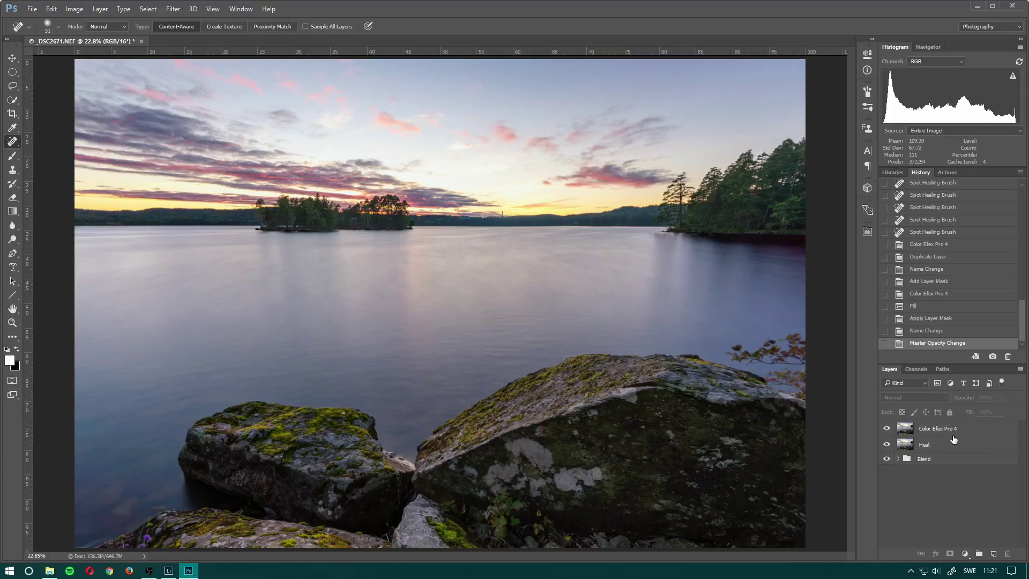
left_click(944, 432)
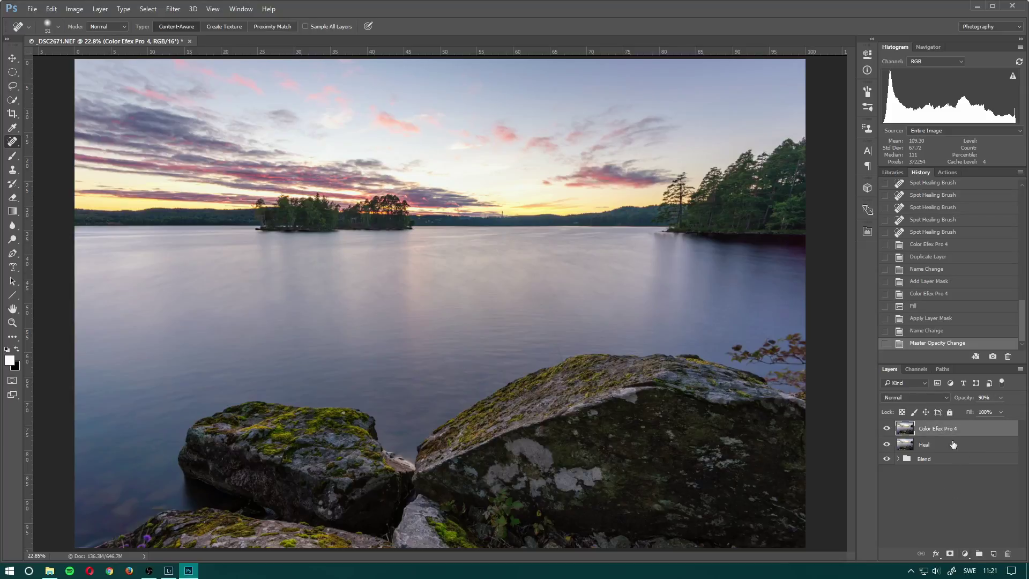
left_click_drag(953, 433, 988, 552)
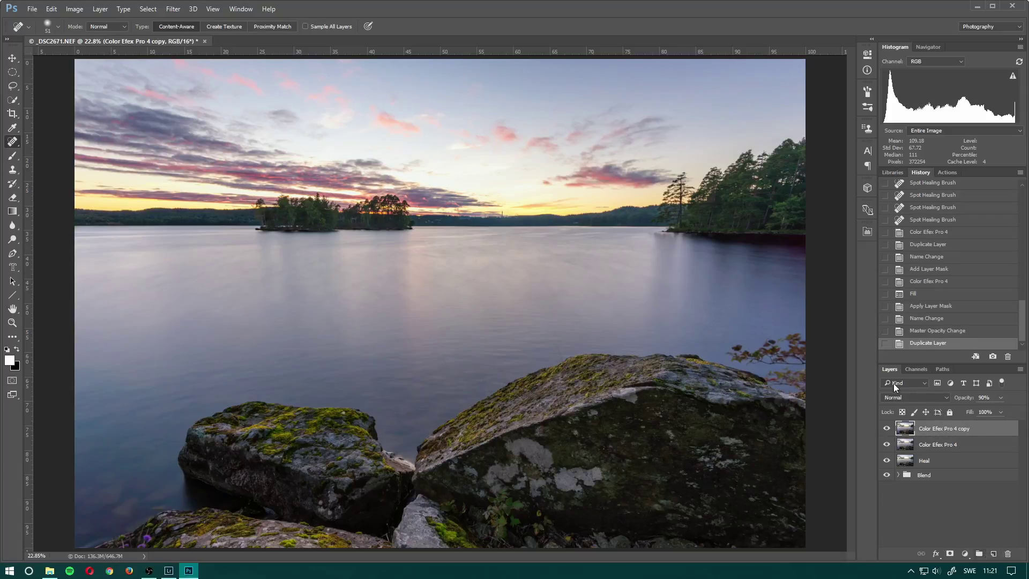
left_click(170, 9)
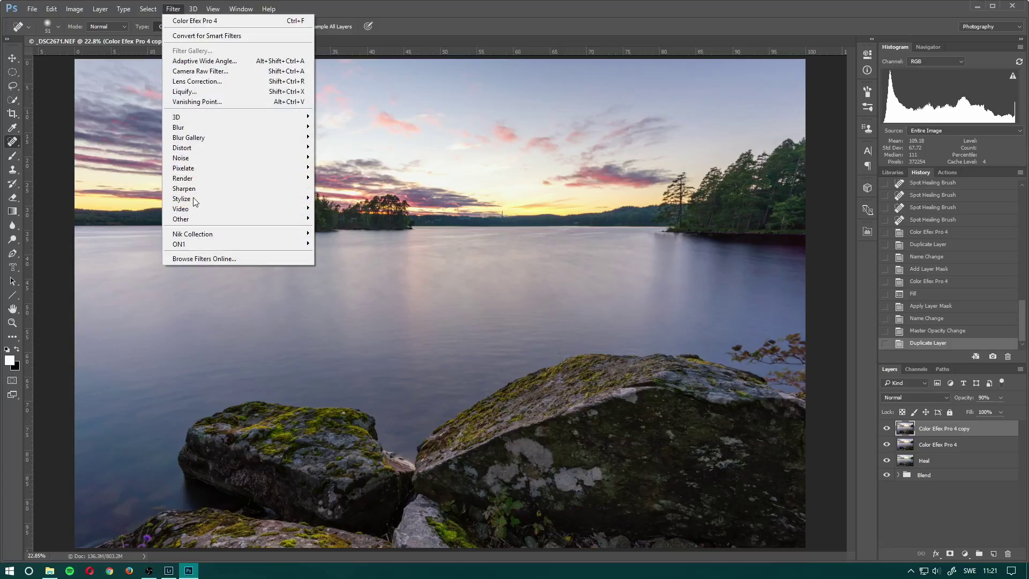
mouse_move(177, 218)
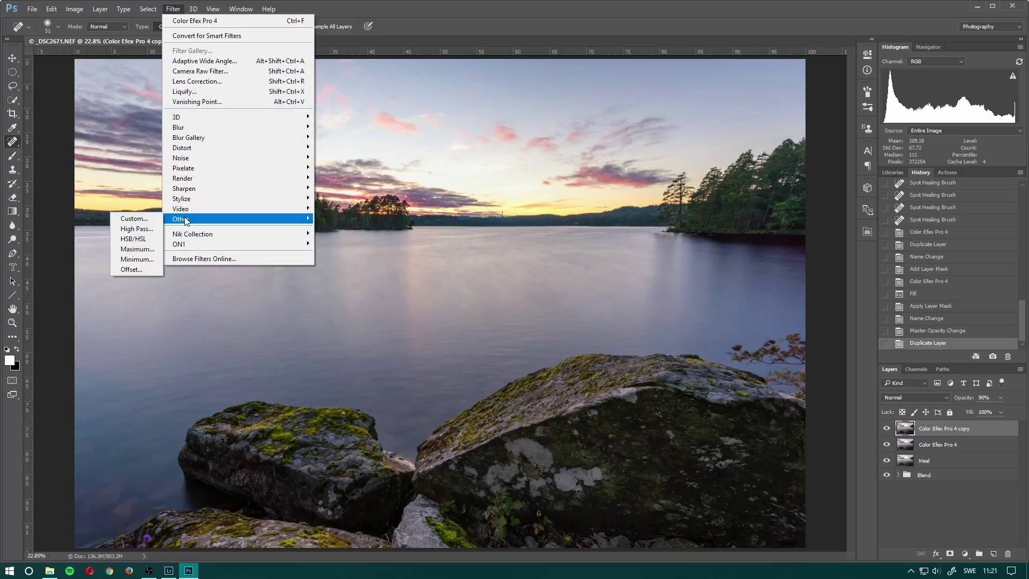
left_click(135, 228)
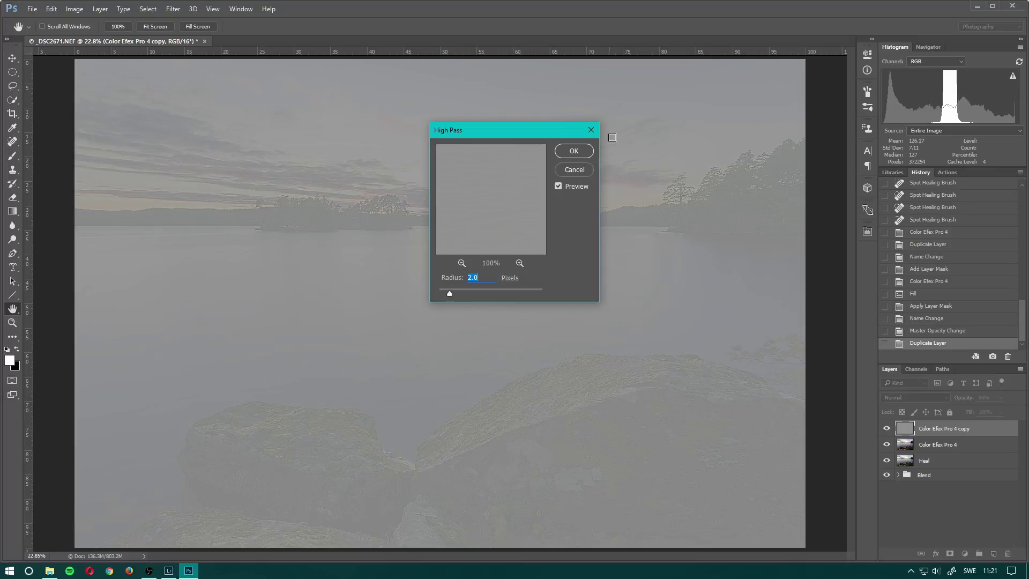
left_click(576, 152)
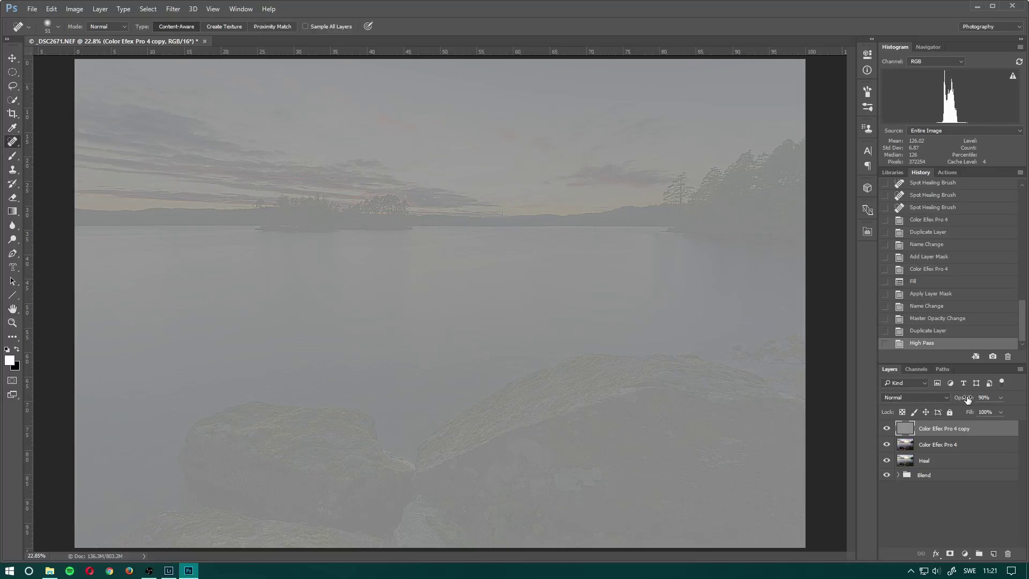
Step: Set the High Pass layer's opacity to 100% and its blend mode to Hard Light
left_click_drag(966, 397, 972, 397)
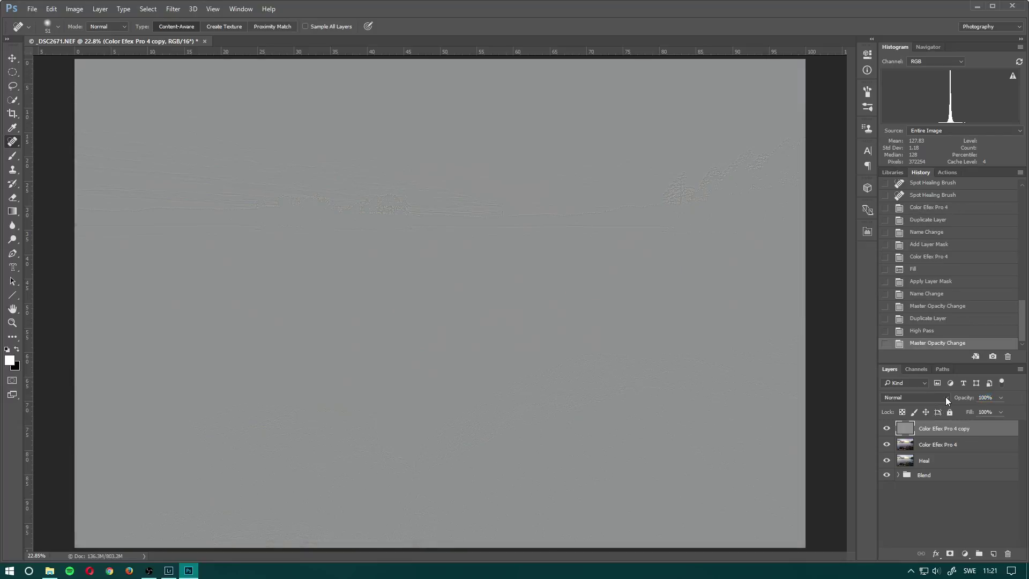
left_click(946, 398)
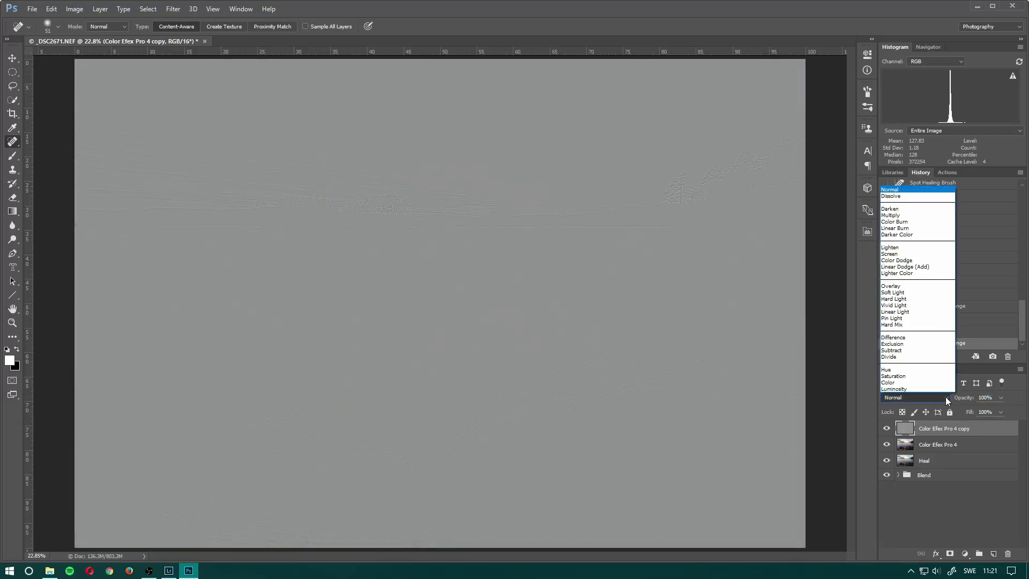
left_click(908, 301)
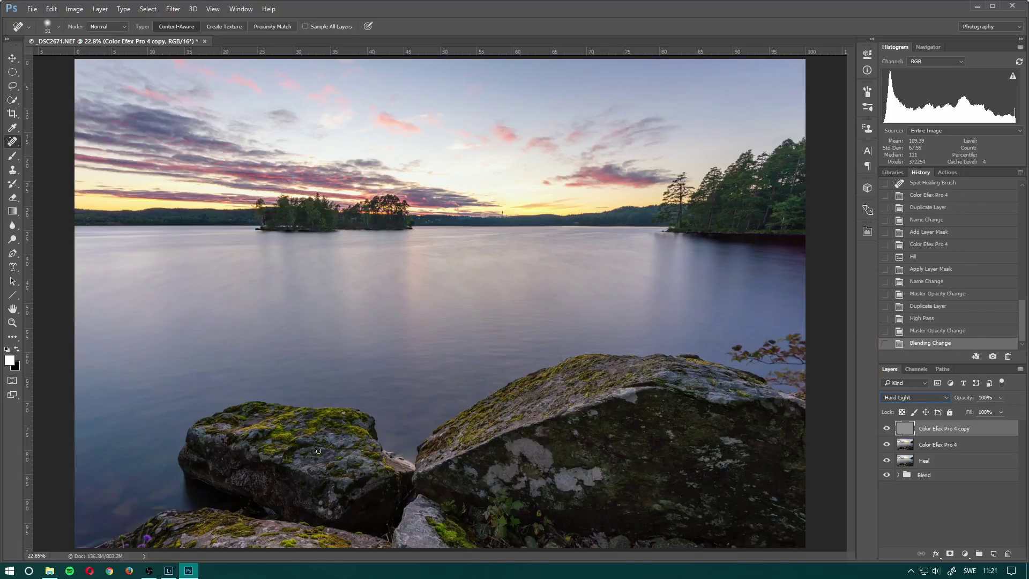
Step: Inspect the mossy rock at 100% zoom and try the Overlay blend mode on the High Pass layer
key("ctrl+1")
left_click_drag(329, 420, 395, 294)
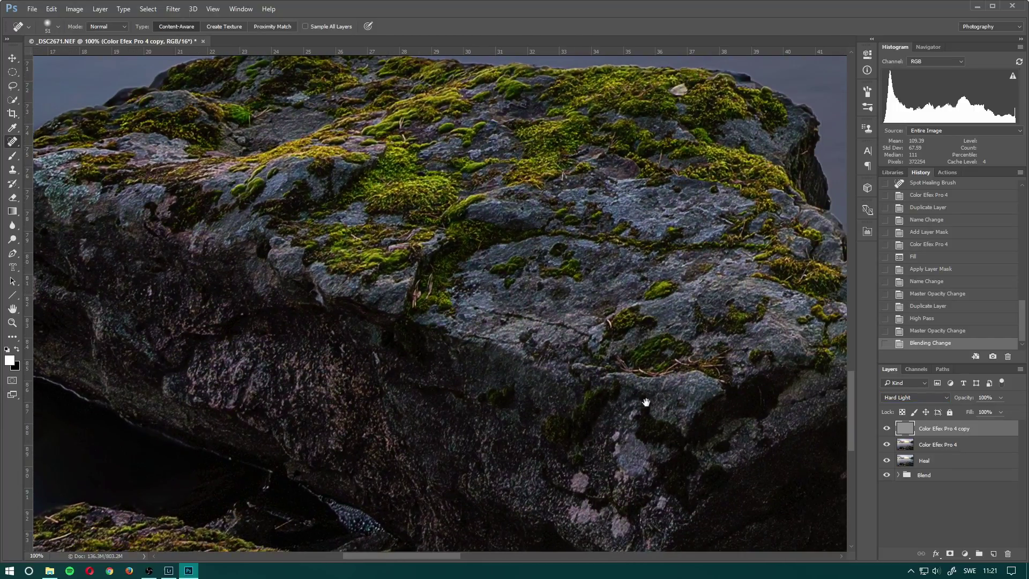
left_click(914, 399)
left_click(911, 285)
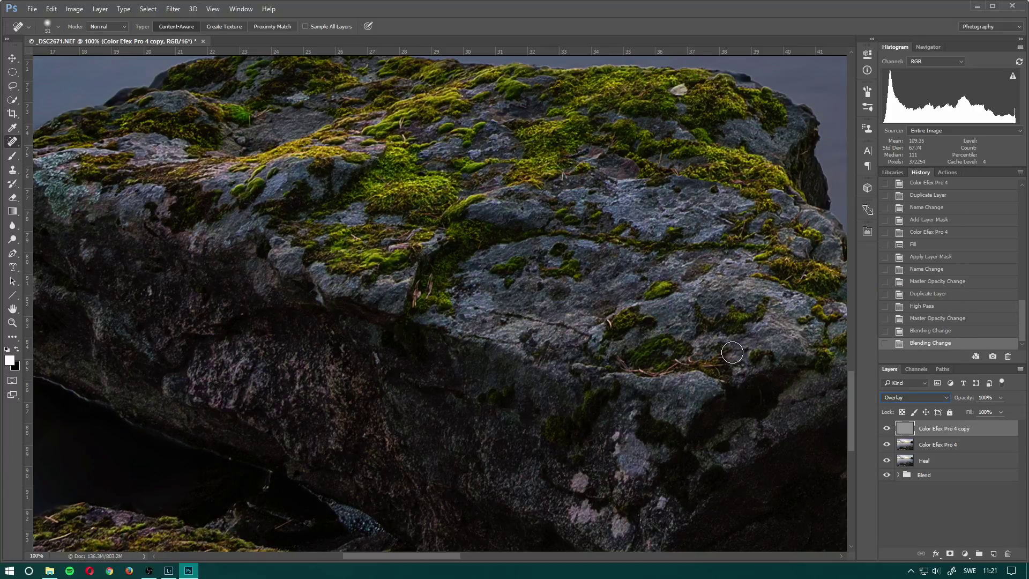
left_click(890, 430)
Step: Try the High Pass layer in Hard Light at 70% opacity and compare the rock with the layer hidden and shown
left_click(918, 399)
left_click(920, 300)
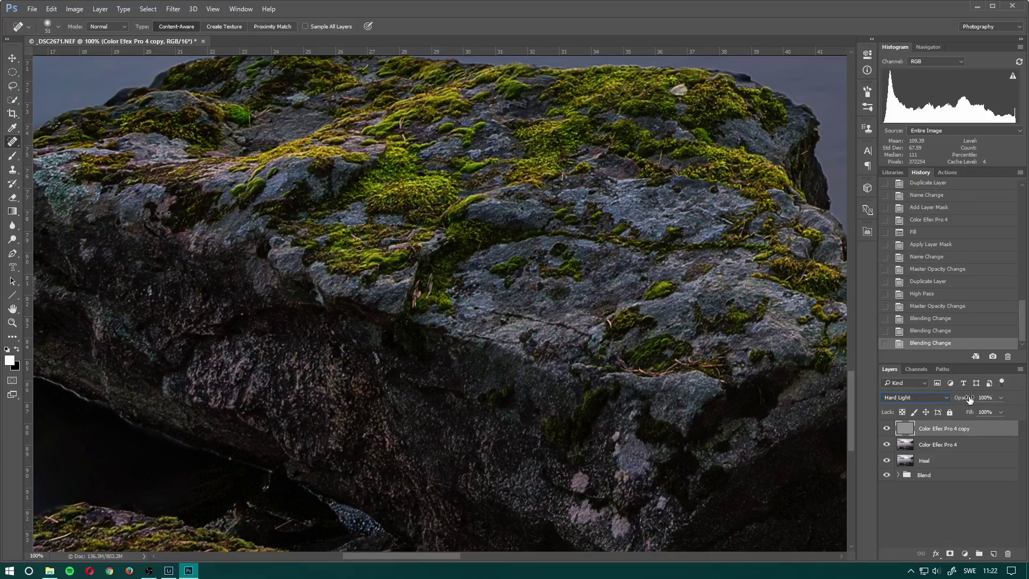
left_click_drag(968, 397, 953, 396)
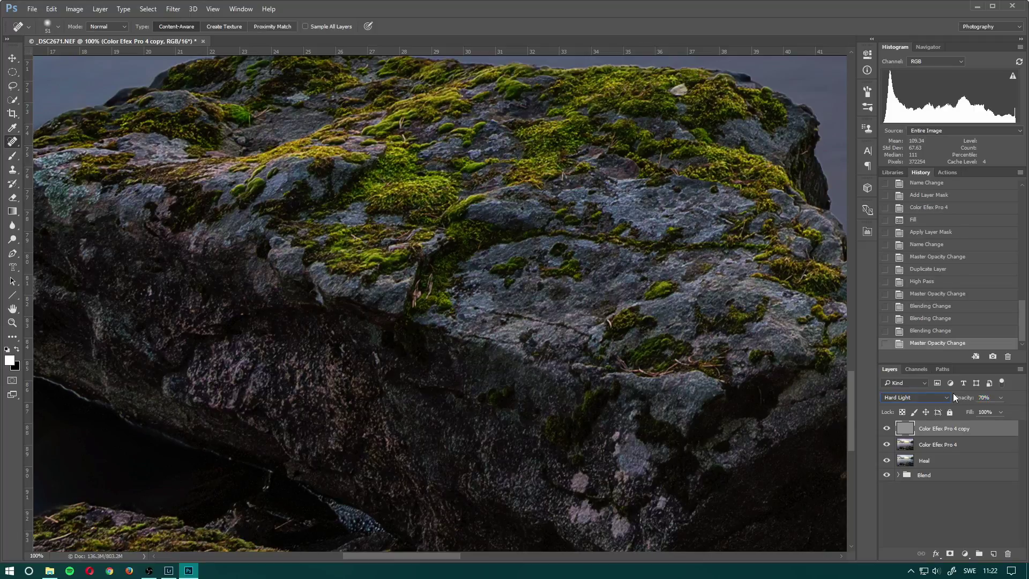
left_click(887, 428)
left_click(887, 428)
Step: Change the High Pass layer's blend mode to Overlay, compare it hidden and shown, and set its opacity to 100%
left_click(925, 397)
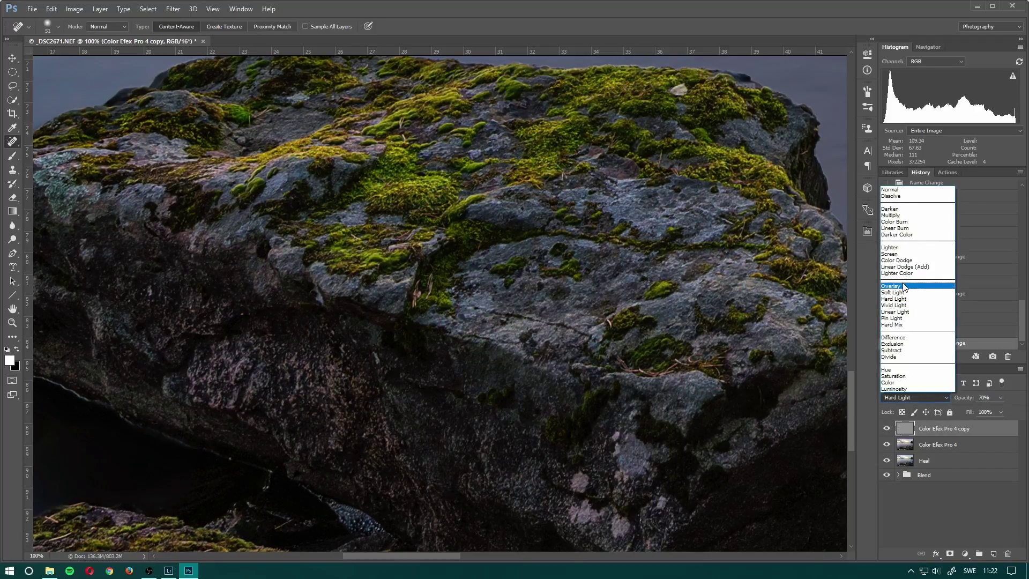
left_click(903, 286)
left_click(886, 429)
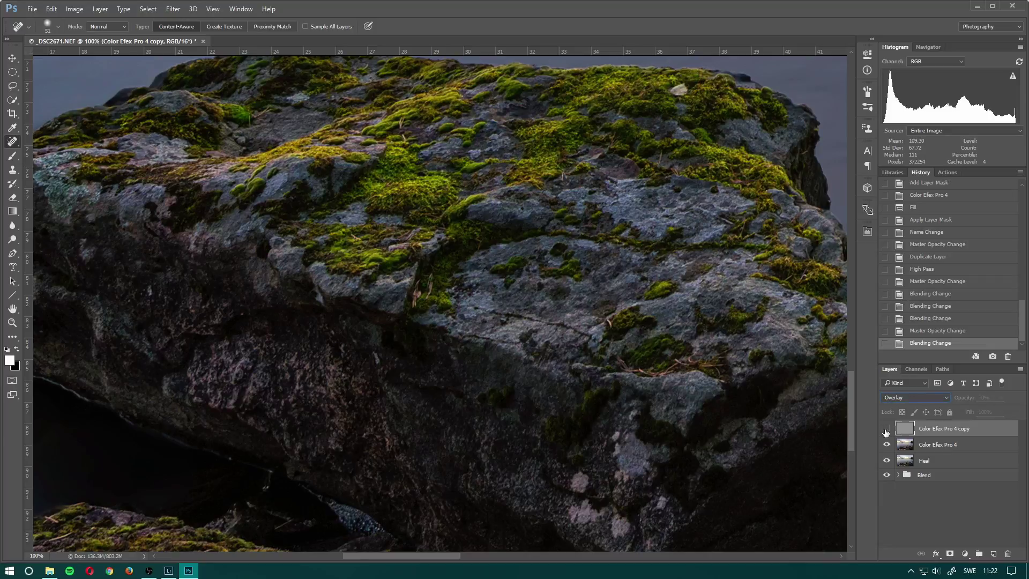
left_click(886, 428)
left_click_drag(966, 400, 1025, 398)
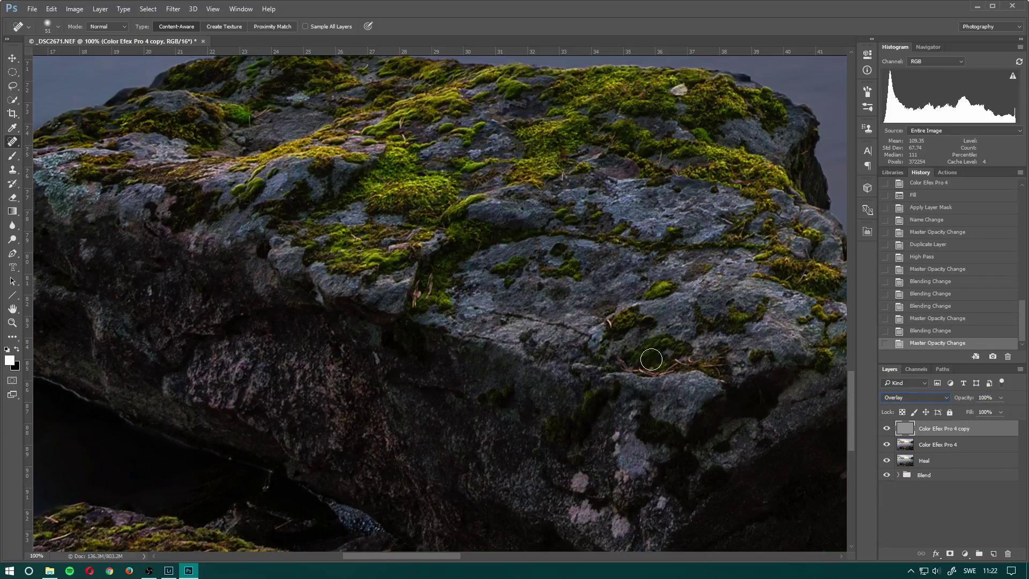
Step: Add a white layer mask to the High Pass layer and prepare a black brush at size 700
key("ctrl+0")
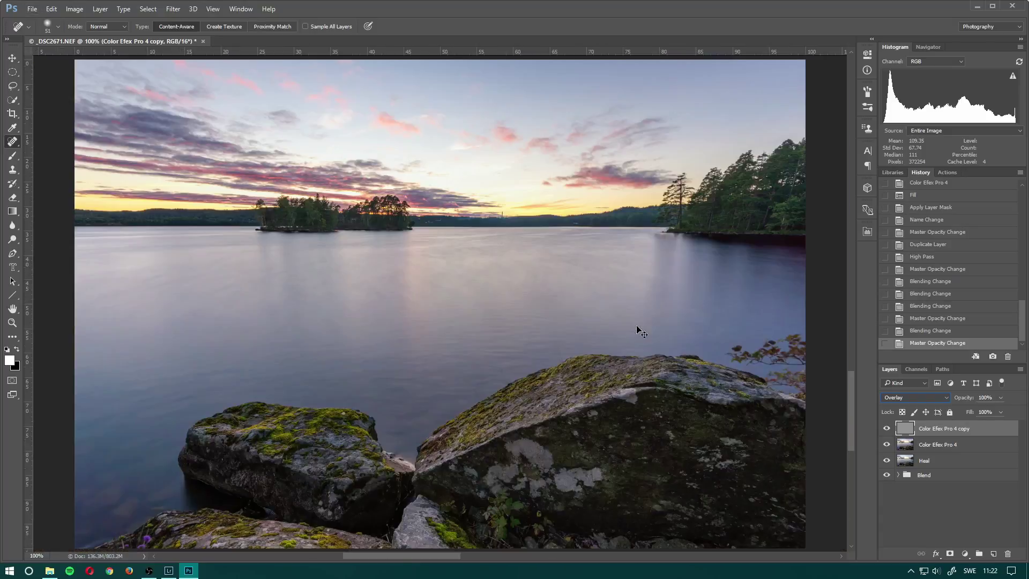
left_click(950, 553)
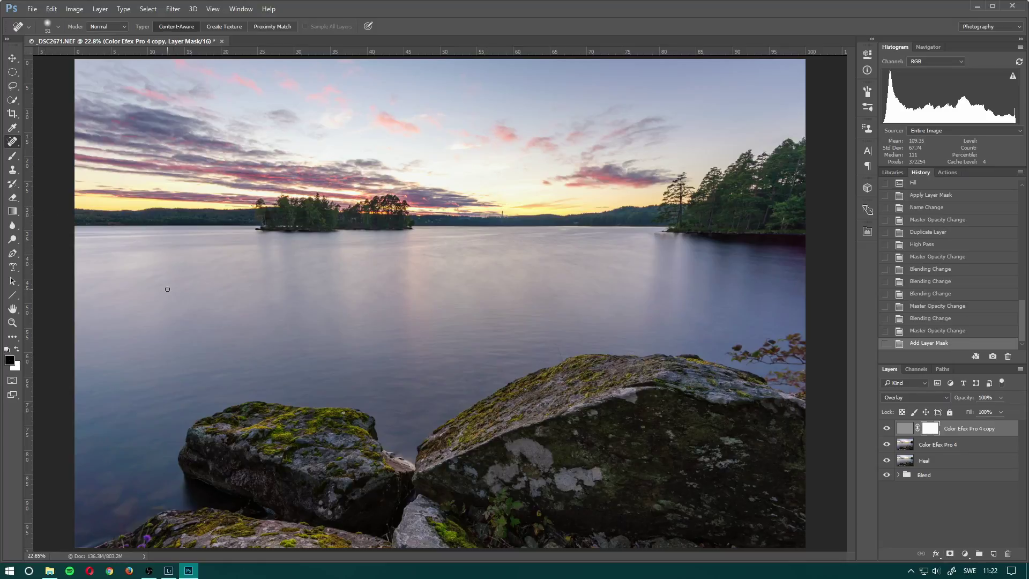
key("b")
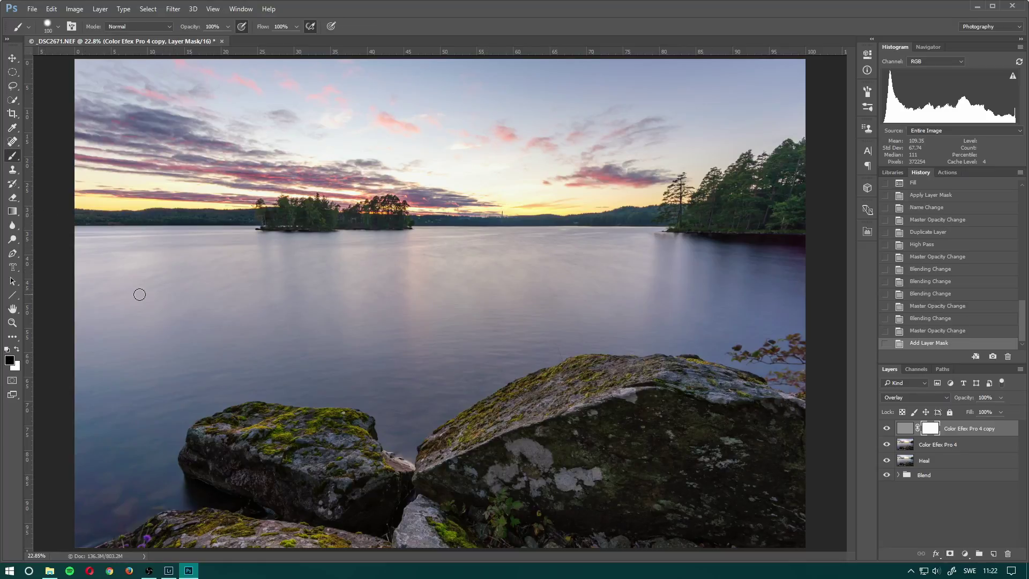
key("bracketright")
key("bracketright")
key("bracketright")
key("bracketright")
key("bracketright")
key("bracketright")
key("bracketright")
key("bracketleft")
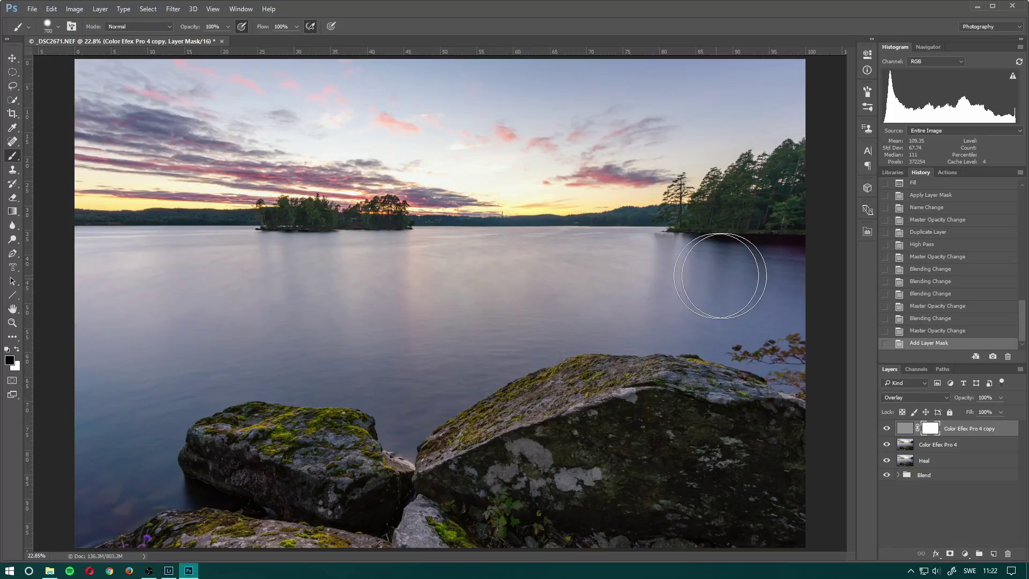
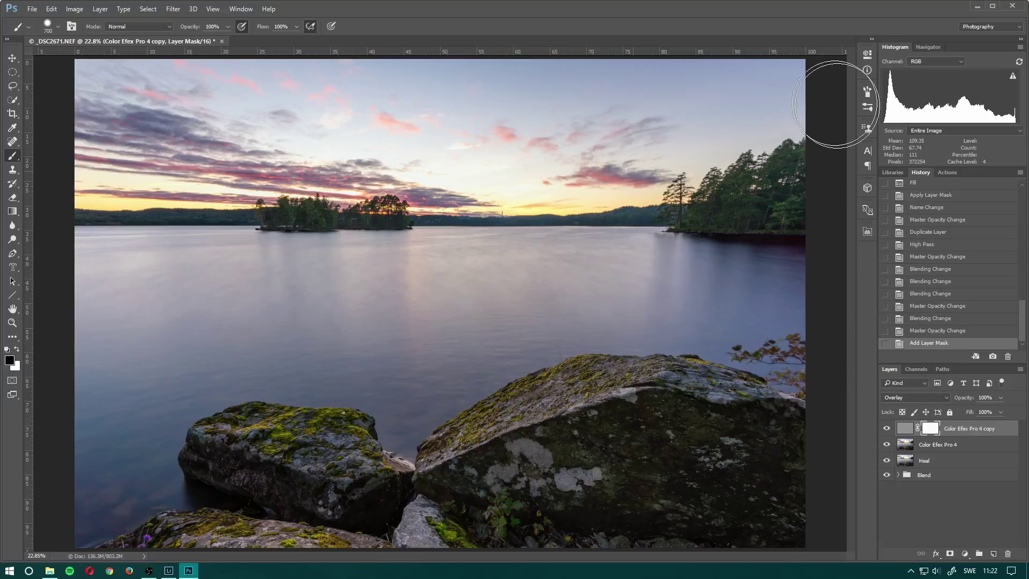
Step: Paint the High Pass mask black over the sky and water, and paint the distant trees and shoreline back in white at 50% flow
left_click_drag(298, 218, 673, 214)
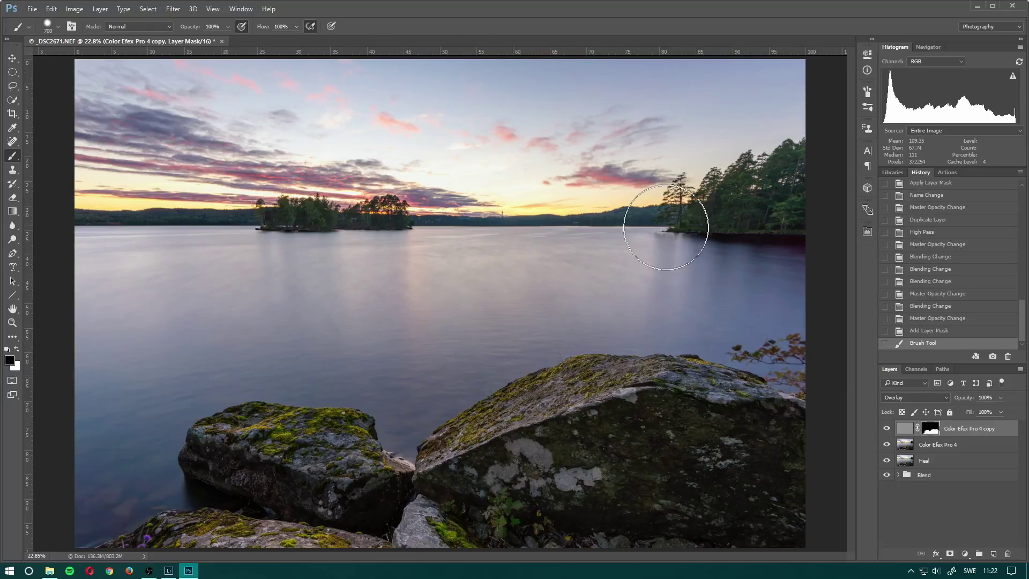
key("x")
key("bracketleft")
key("bracketleft")
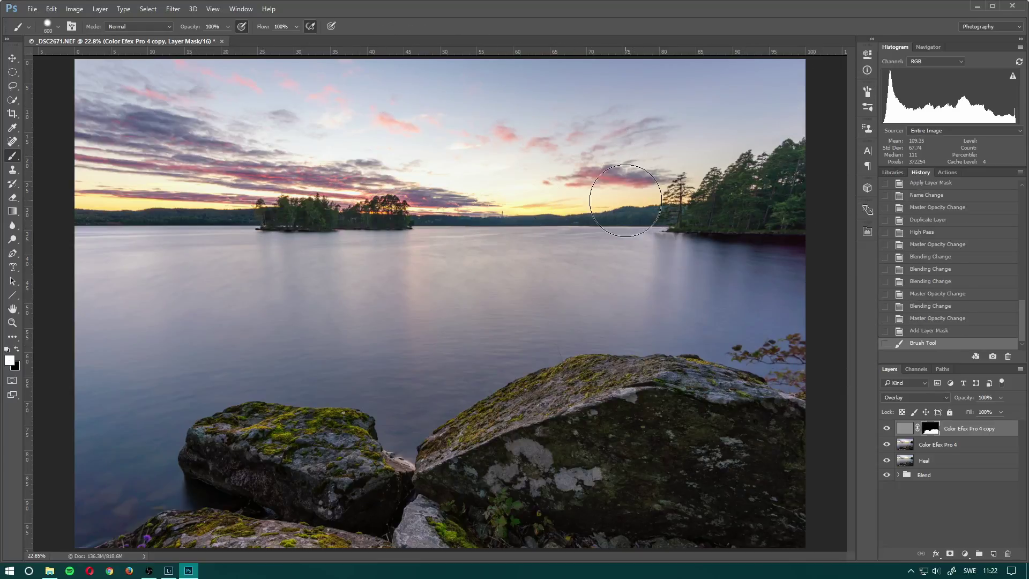
key("shift+5")
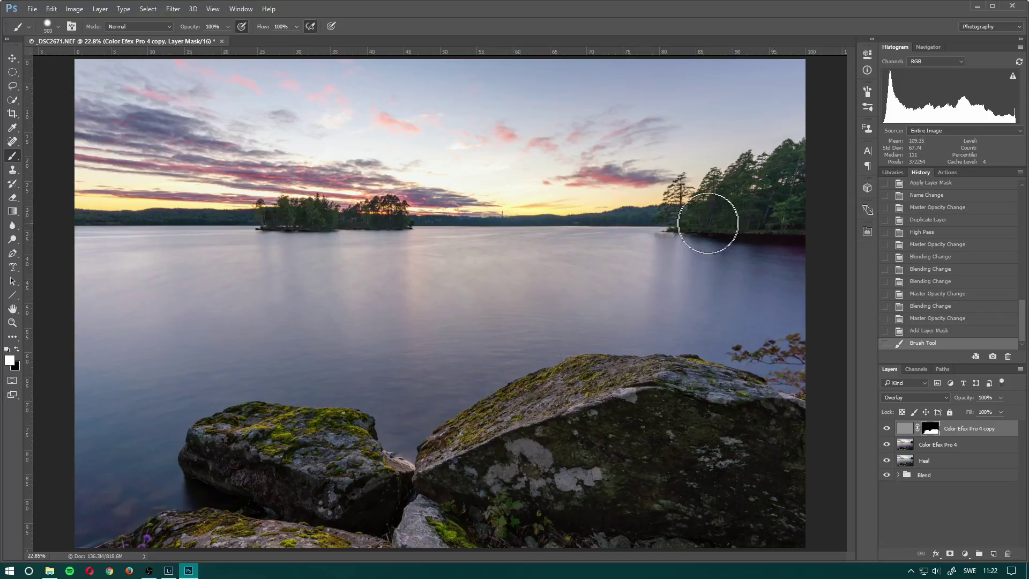
key("bracketleft")
key("bracketleft")
key("bracketleft")
left_click_drag(678, 217, 644, 215)
key("bracketleft")
key("bracketleft")
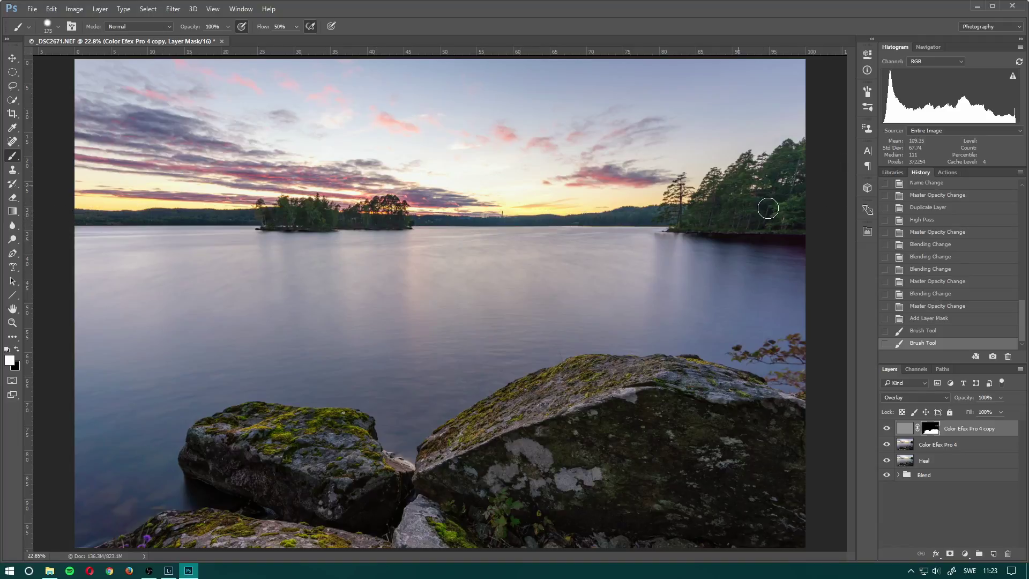
left_click_drag(843, 214, 820, 294)
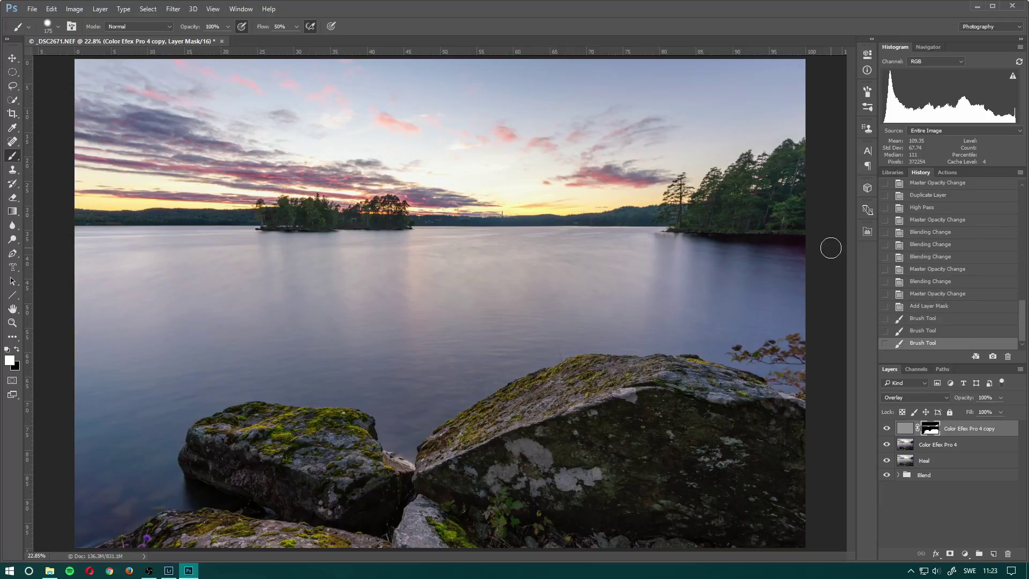
Step: Paint black on the High Pass mask over the sky along the island's treetops, and compare the island with the layer hidden and shown
scroll(405, 278, "up", 5)
left_click_drag(289, 178, 543, 381)
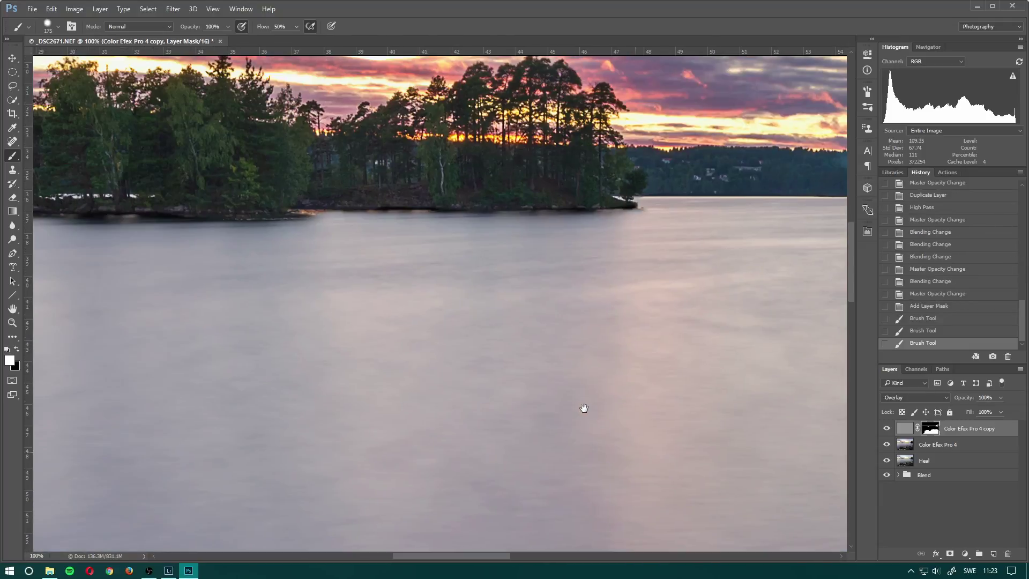
left_click(886, 428)
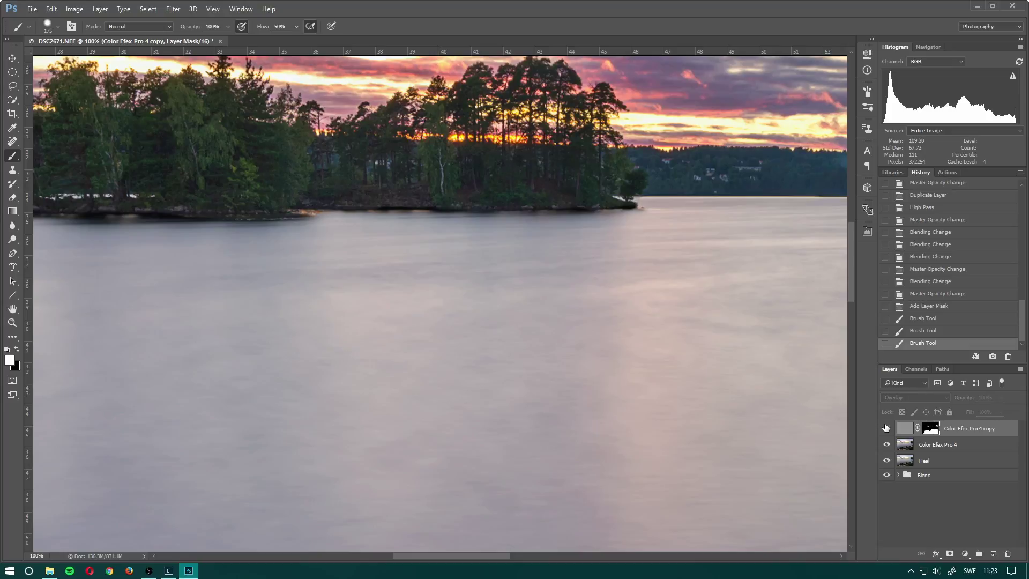
left_click(886, 428)
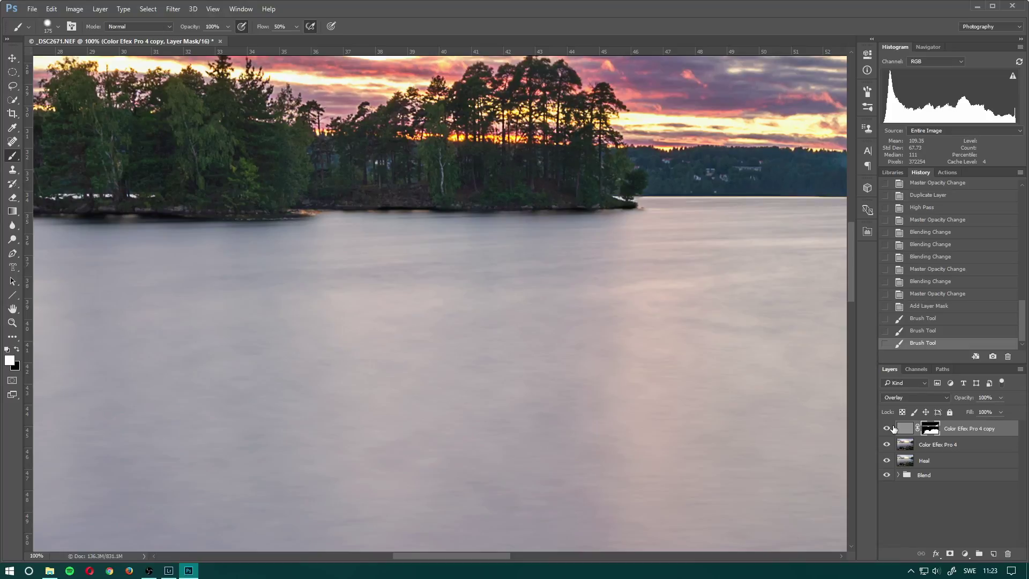
left_click_drag(441, 204, 527, 337)
key("x")
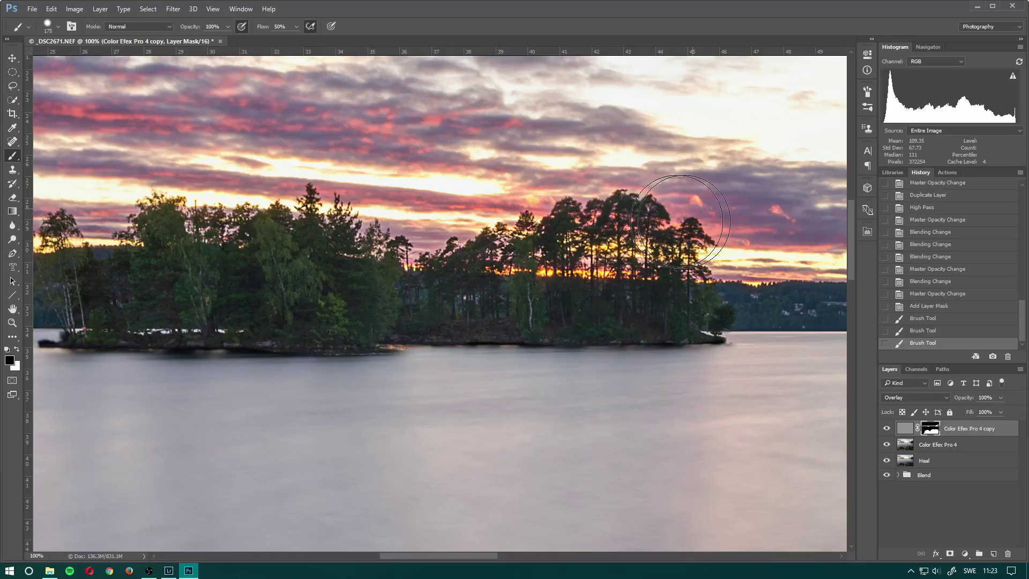
left_click_drag(126, 188, 143, 179)
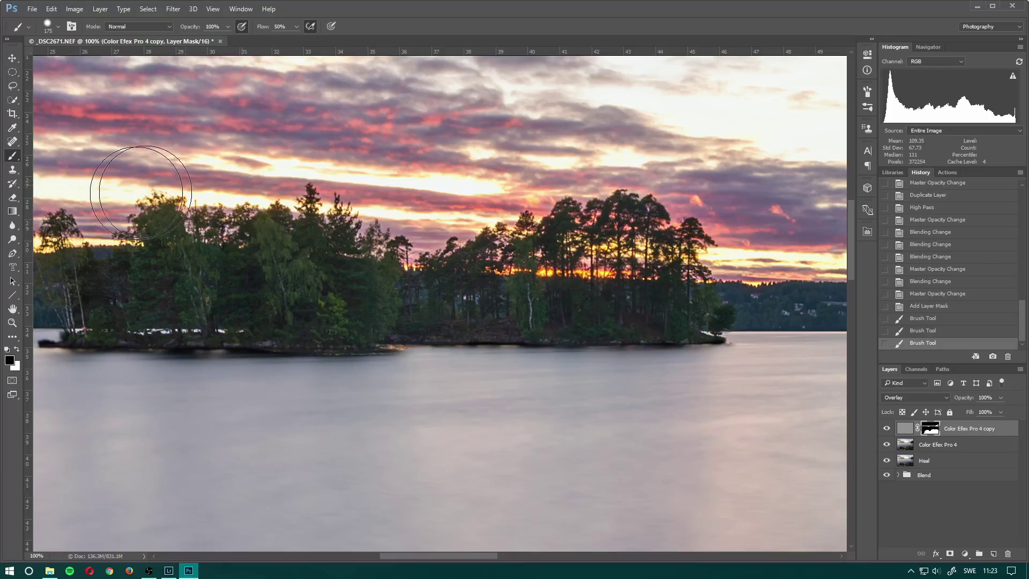
left_click(887, 428)
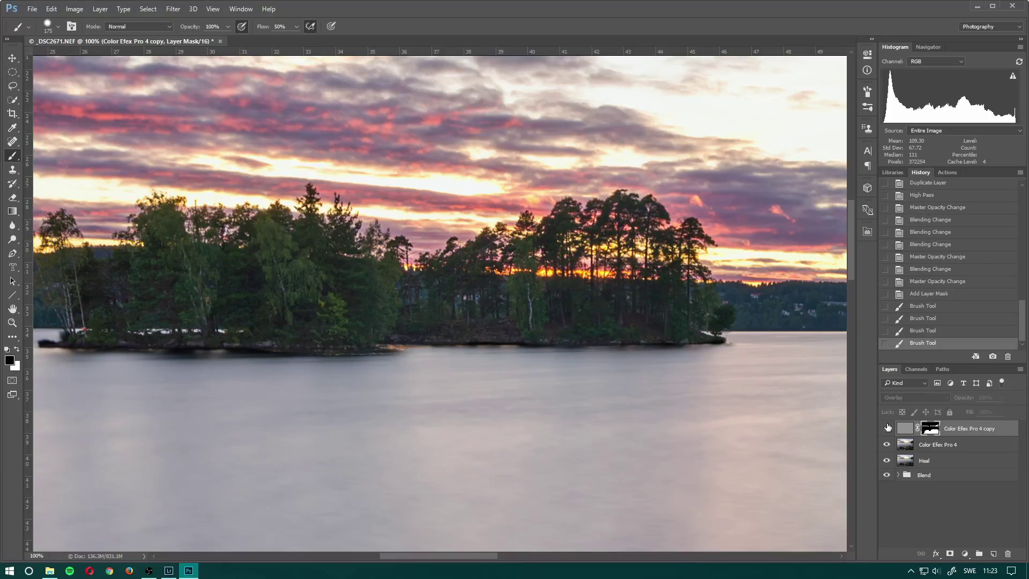
left_click(888, 428)
left_click(889, 429)
left_click(884, 427)
Step: Paint the mask white over the island's trees with a size 100 brush at 30% and 20% flow, and compare the image with the layer hidden
key("x")
key("bracketleft")
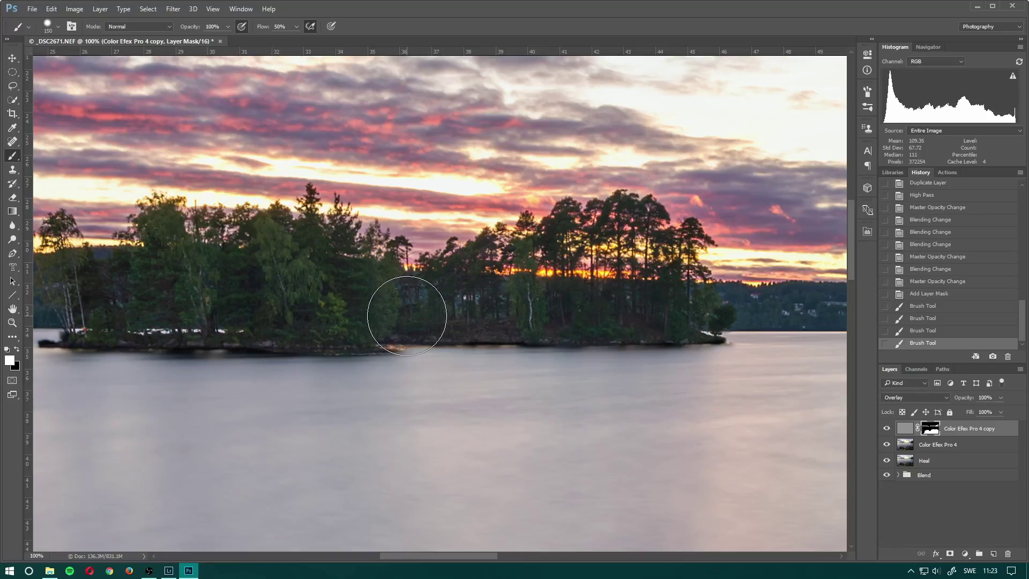
key("bracketleft")
key("bracketleft")
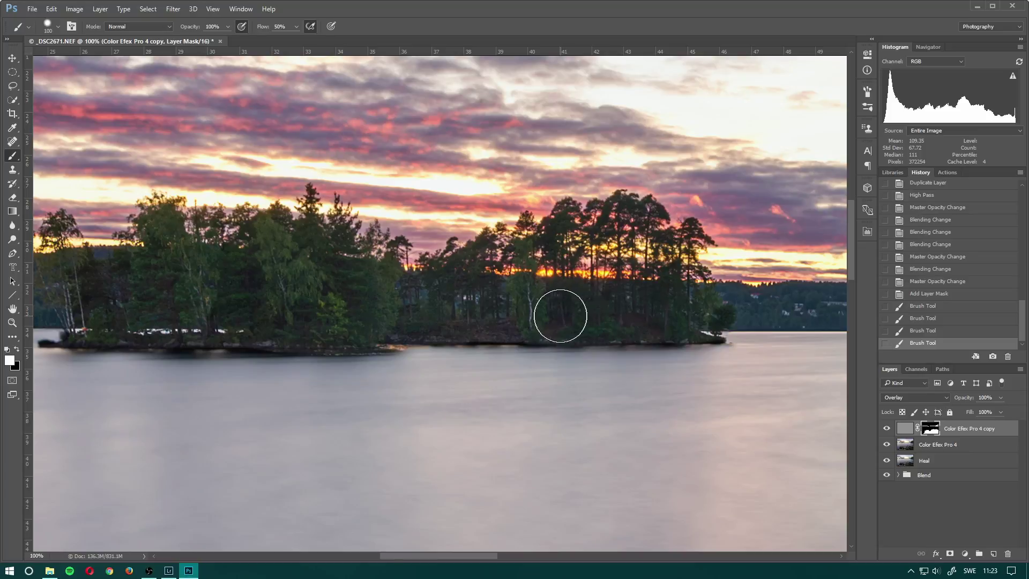
key("shift+3")
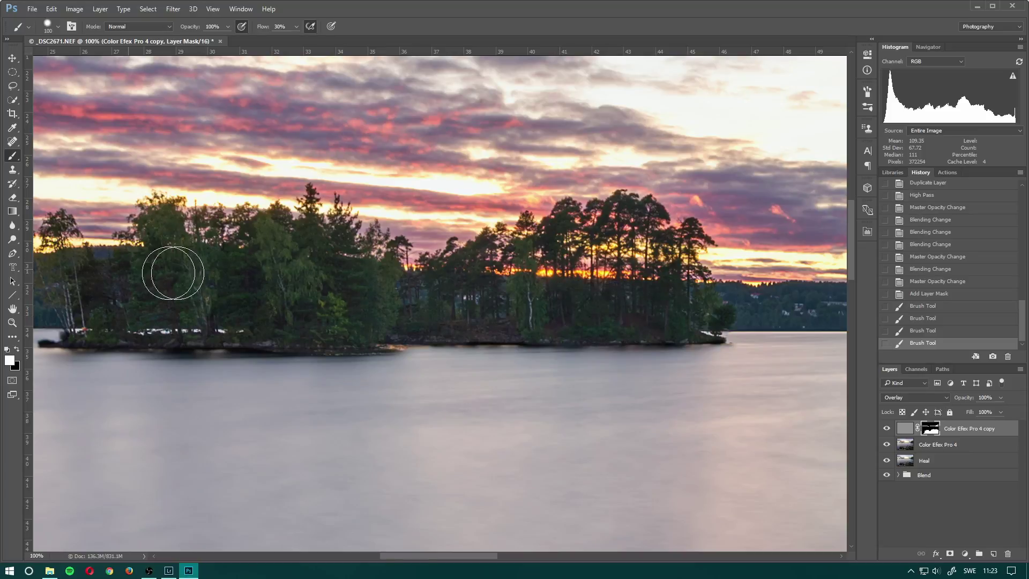
mouse_move(588, 306)
left_mouse_down()
mouse_move(673, 303)
mouse_move(657, 306)
left_mouse_up()
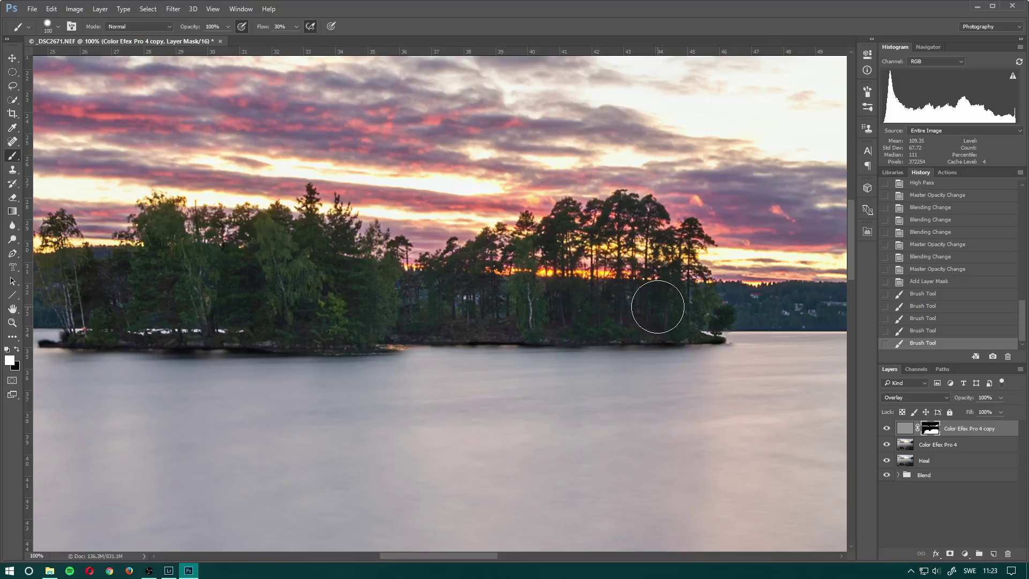
key("shift+2")
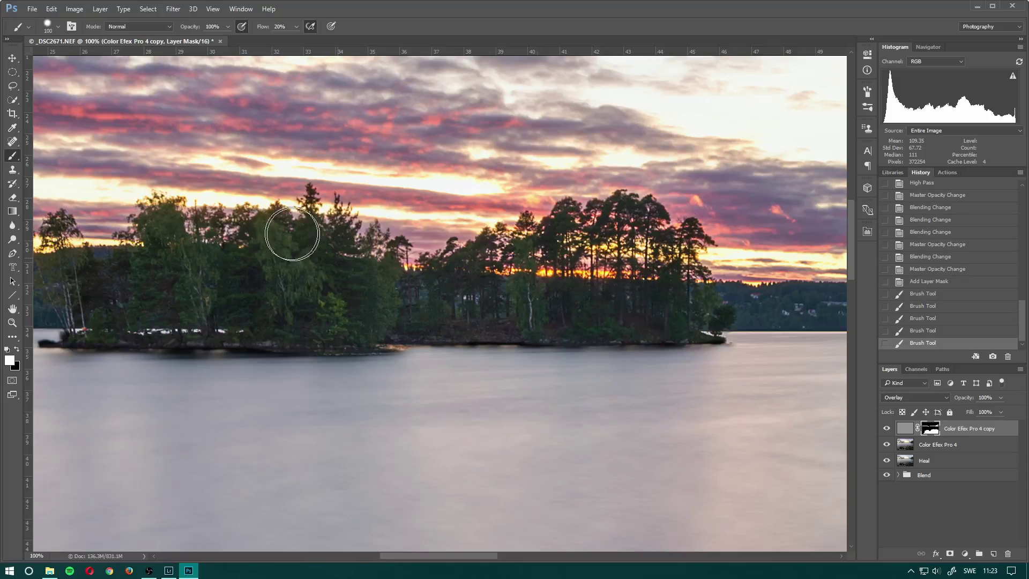
mouse_move(758, 315)
left_mouse_down()
mouse_move(625, 279)
mouse_move(326, 338)
left_mouse_up()
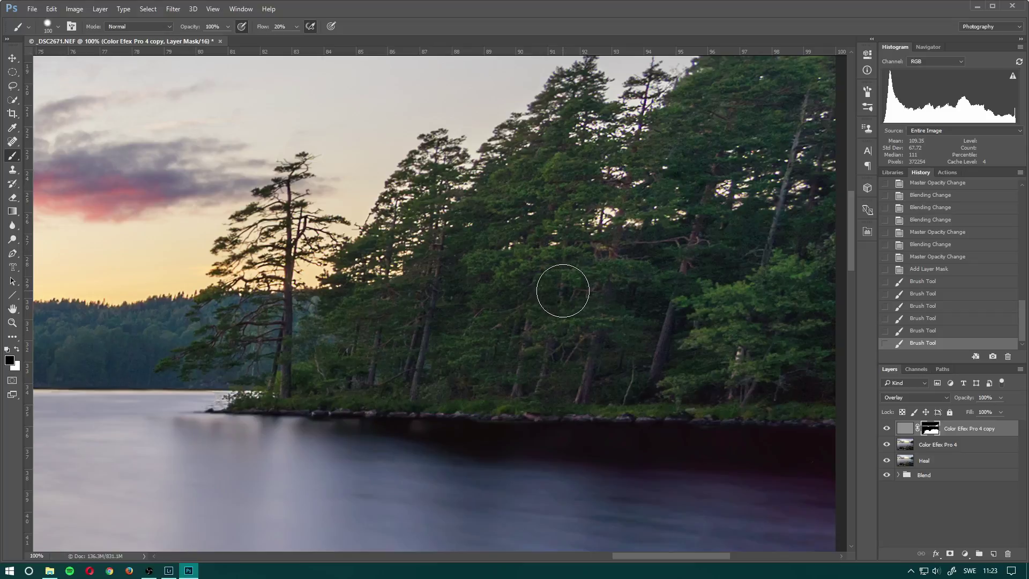
key("x")
key("ctrl+0")
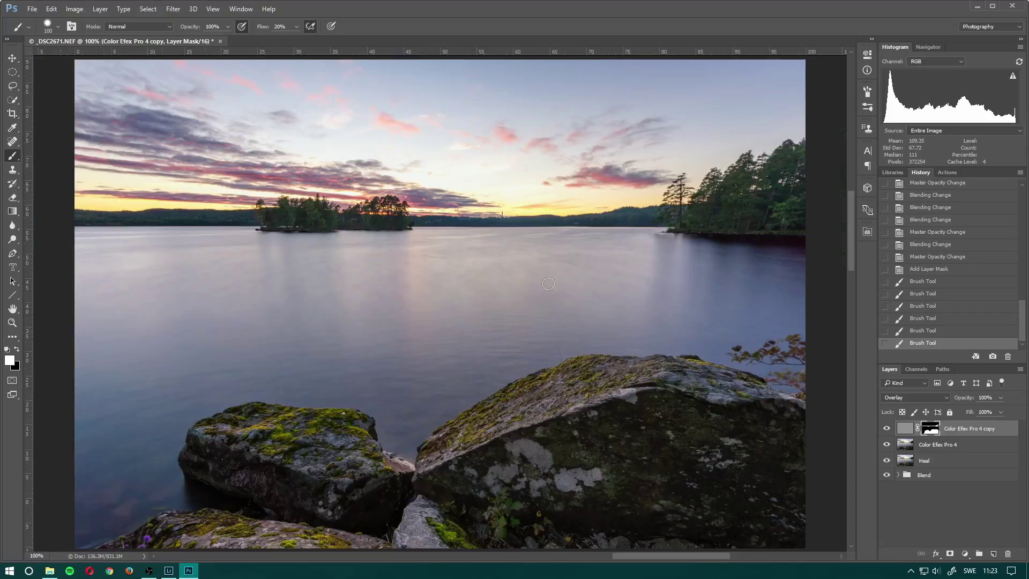
left_click(885, 429)
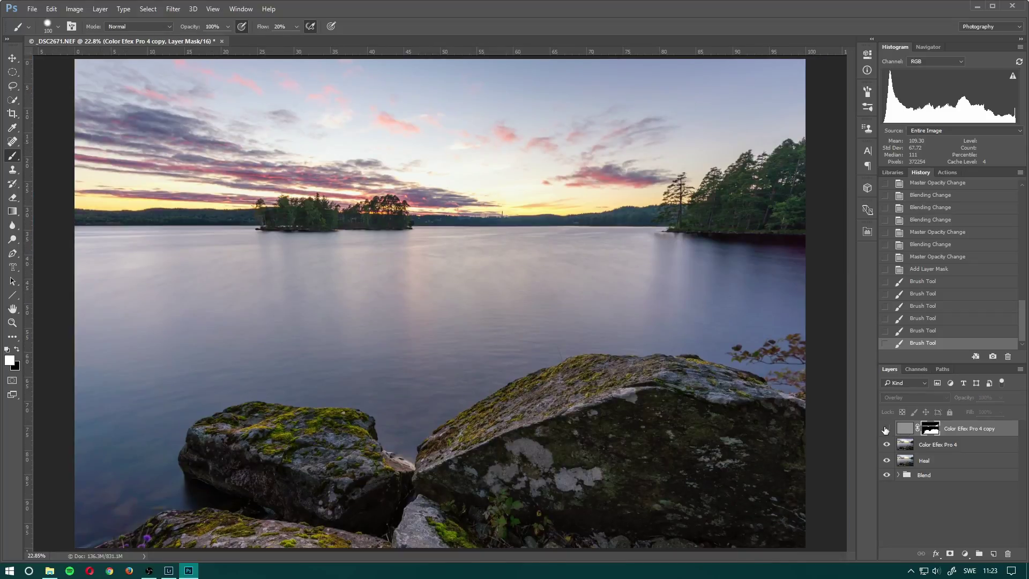
left_click(885, 429)
Step: Add a layer named D&B above the High Pass layer in Overlay mode, filled with 50% gray
left_click(952, 515)
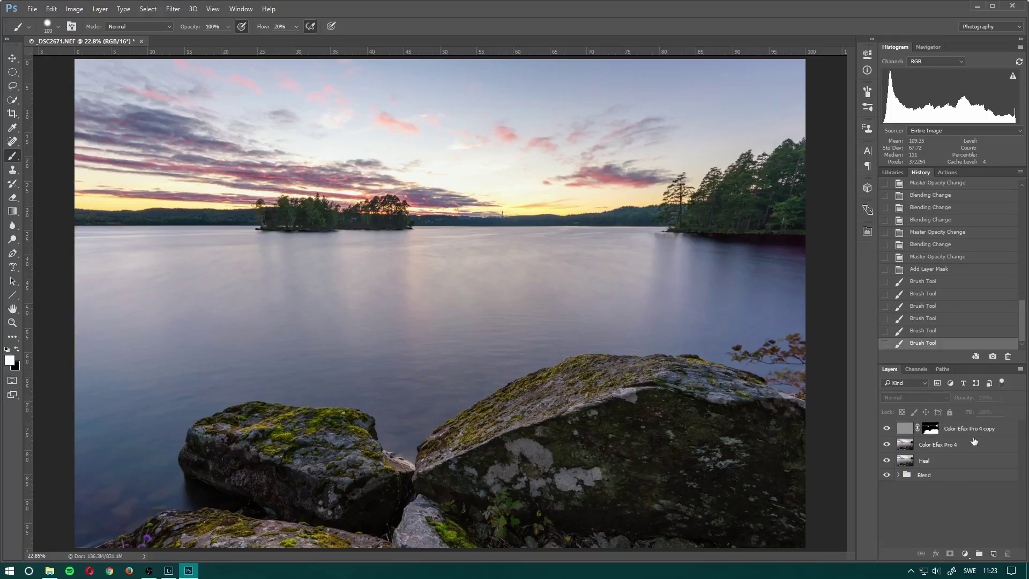
key("alt+period")
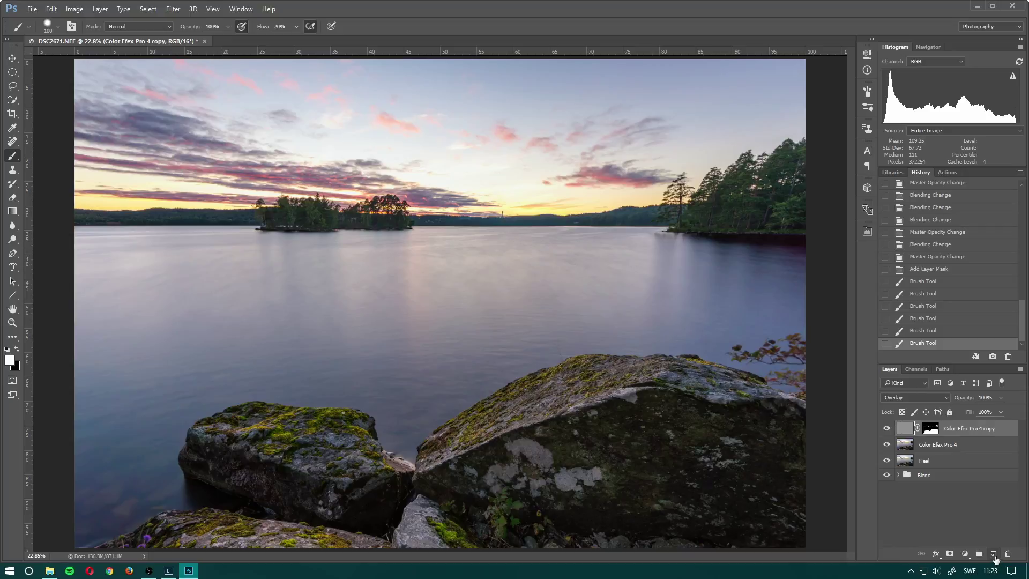
left_click(994, 554, "alt")
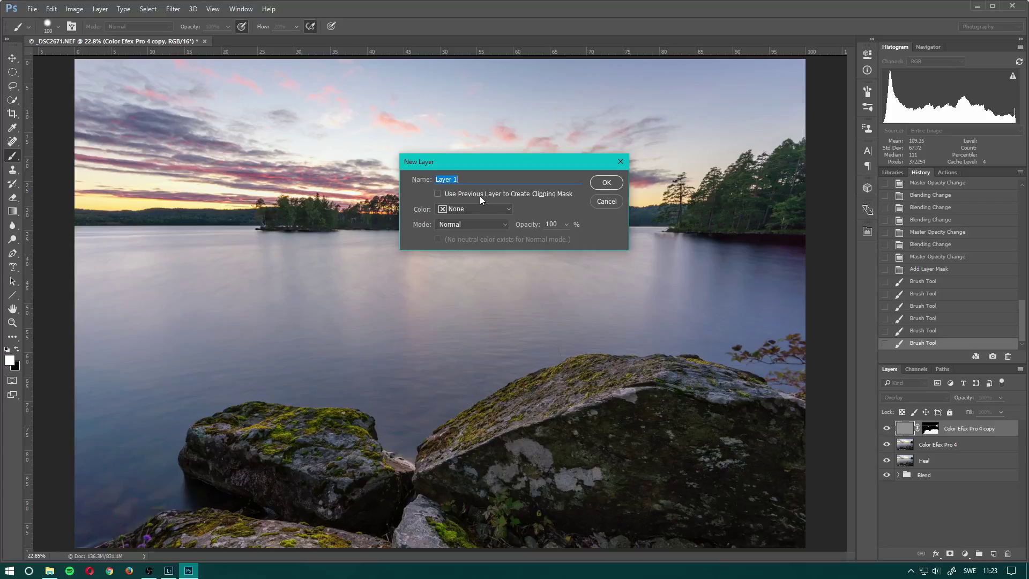
type("D&B")
left_click(478, 223)
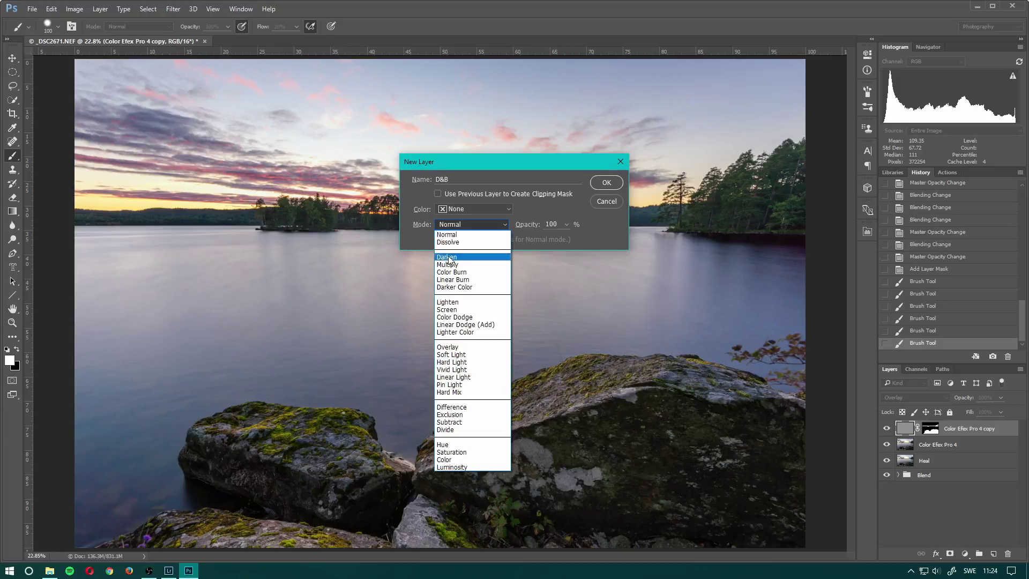
left_click(448, 346)
left_click(451, 241)
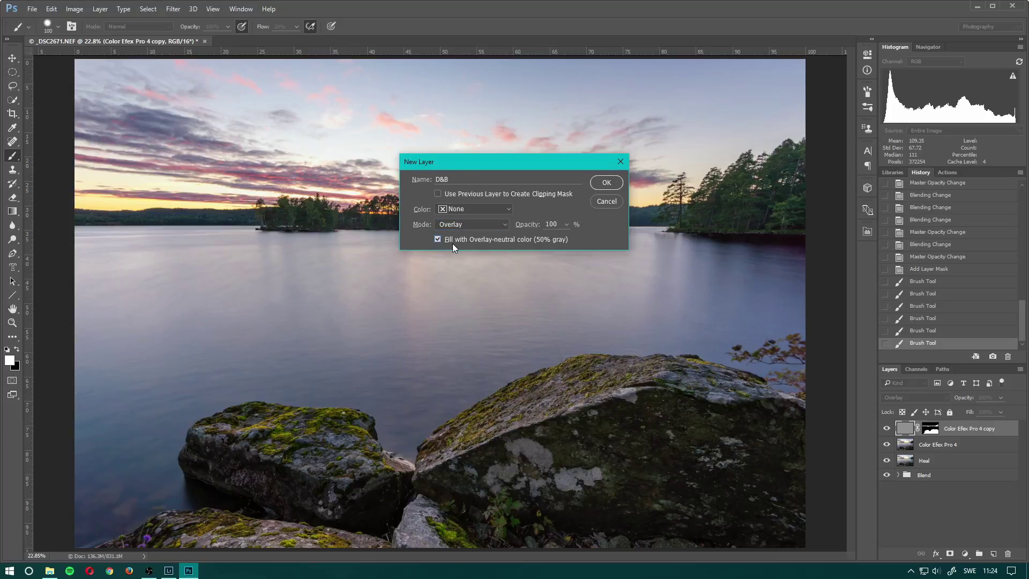
left_click(604, 182)
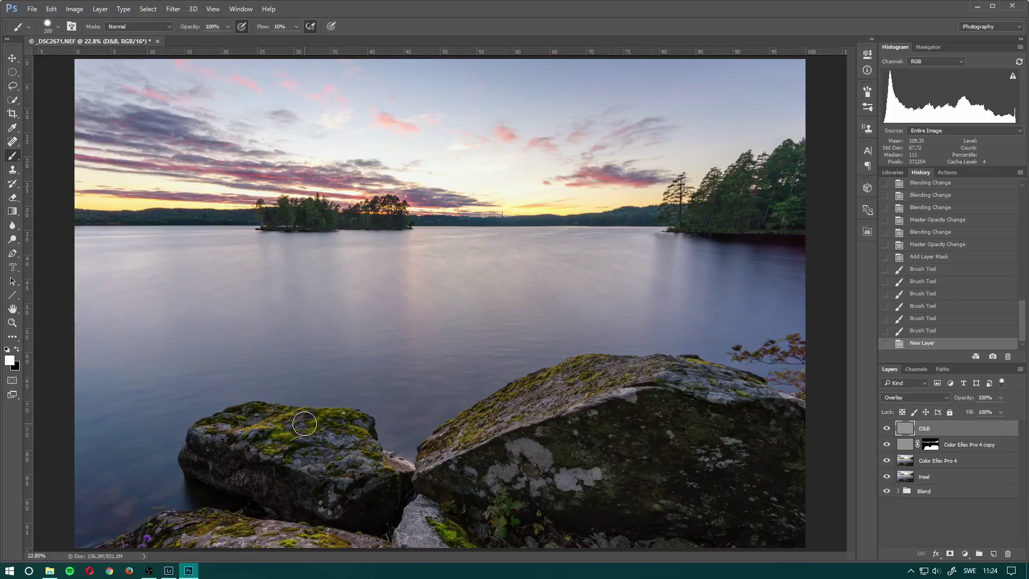
Step: Dodge the upper surfaces of the foreground rocks on the D&B layer with a size 300 white brush at 5% flow
key("bracketright")
key("bracketright")
left_click_drag(609, 379, 643, 390)
key("ctrl+z")
key("shift+0")
key("shift+5")
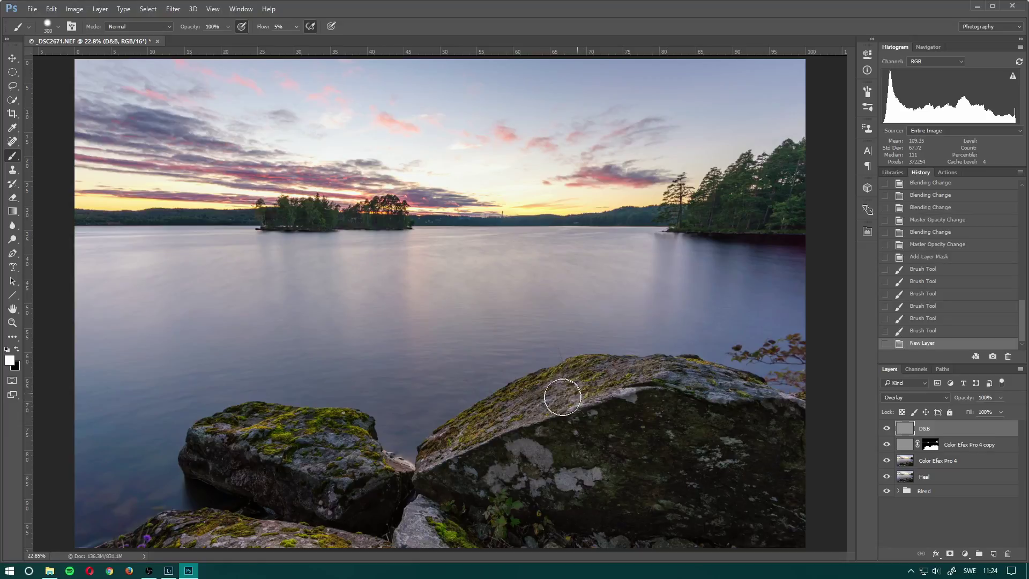
mouse_move(562, 397)
left_mouse_down()
mouse_move(448, 441)
mouse_move(767, 394)
mouse_move(303, 429)
mouse_move(340, 475)
mouse_move(429, 516)
mouse_move(532, 457)
mouse_move(729, 457)
mouse_move(276, 418)
mouse_move(415, 251)
mouse_move(100, 135)
mouse_move(264, 188)
mouse_move(329, 460)
left_mouse_up()
Step: Burn the shadowed parts of the foreground rocks with a black brush at 5% flow, varying its size between 800 and 200
key("x")
key("bracketright")
key("bracketright")
key("bracketright")
key("bracketright")
key("bracketright")
key("bracketright")
key("bracketright")
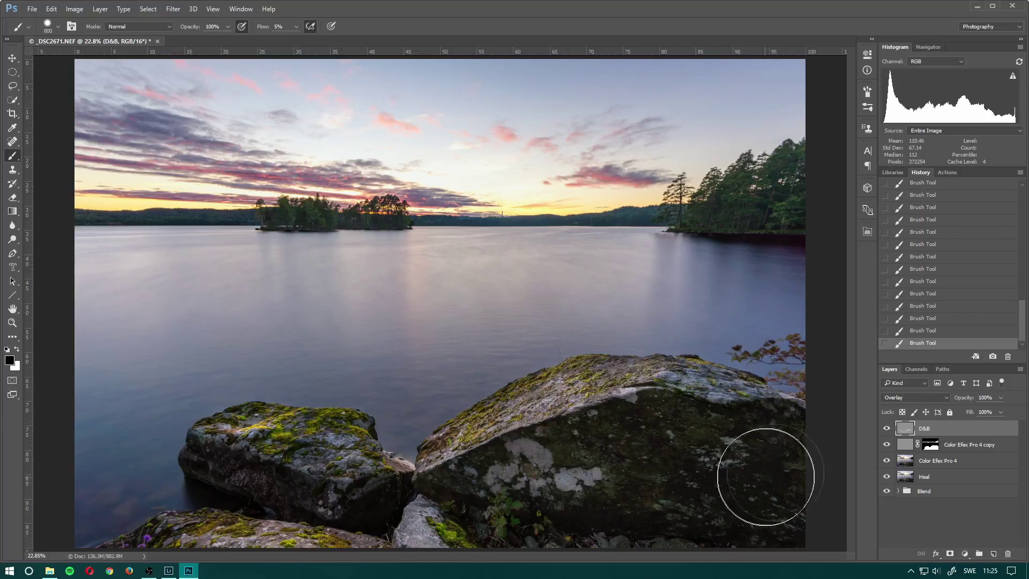
key("bracketleft")
key("bracketleft")
key("bracketleft")
key("bracketleft")
key("bracketleft")
key("bracketleft")
key("bracketleft")
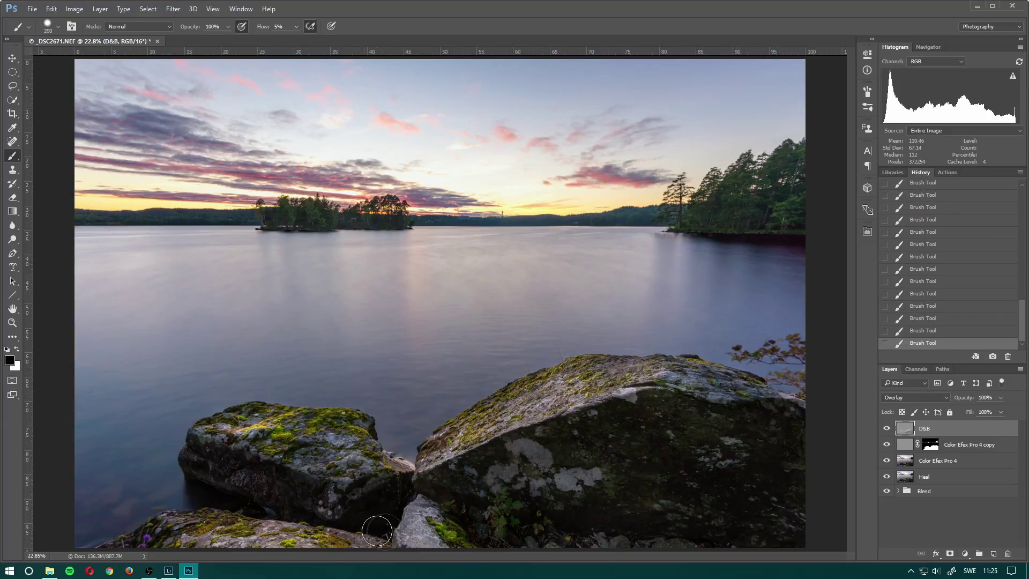
key("bracketleft")
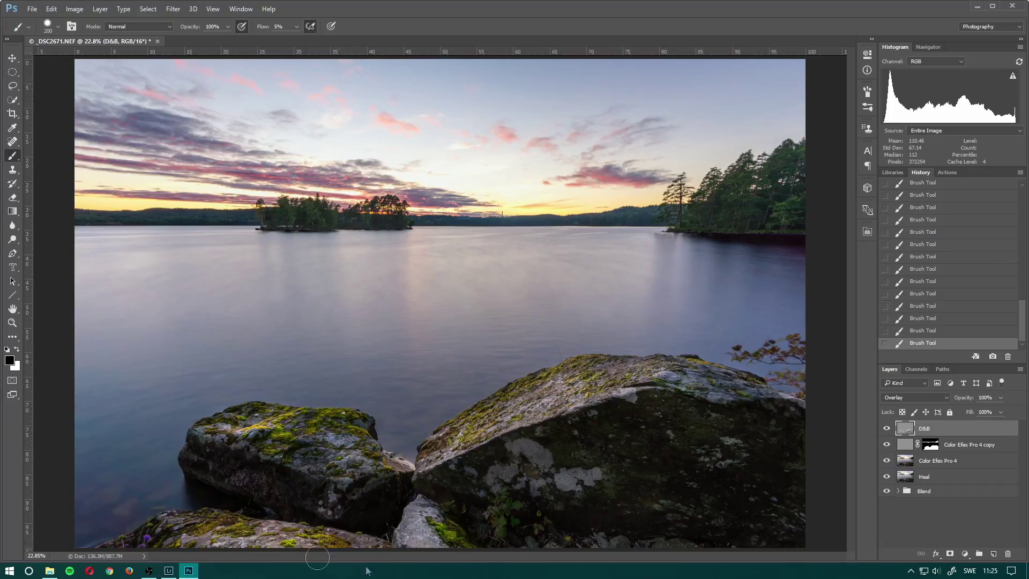
Step: Dodge the mossy top of the smaller rock with a white brush at 5% flow, reducing its size to 90
key("x")
key("bracketleft")
key("bracketleft")
key("bracketleft")
scroll(240, 429, "up", 5)
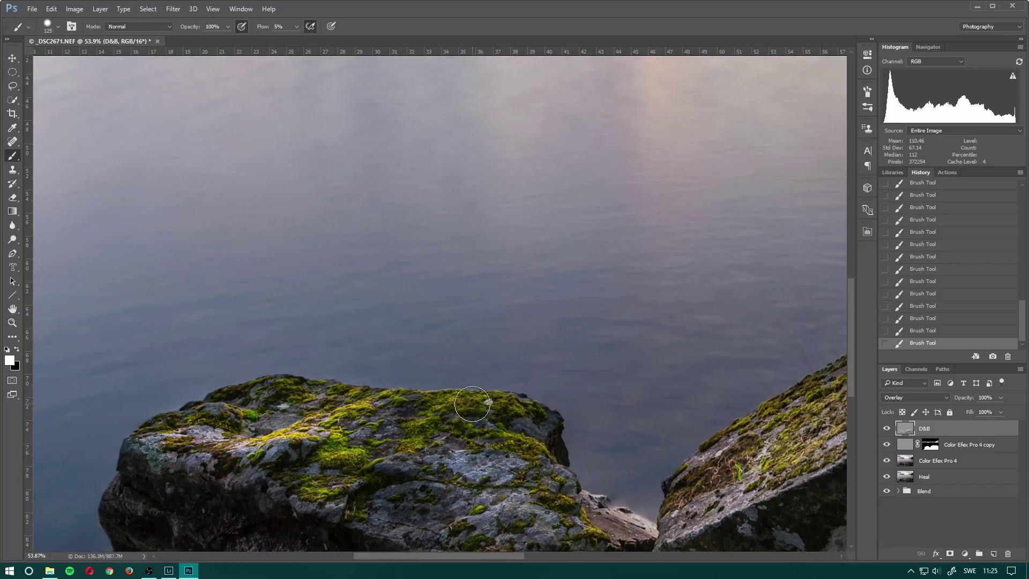
mouse_move(473, 404)
left_mouse_down()
mouse_move(429, 413)
mouse_move(424, 444)
mouse_move(510, 429)
mouse_move(528, 439)
left_mouse_up()
key("bracketleft")
key("bracketleft")
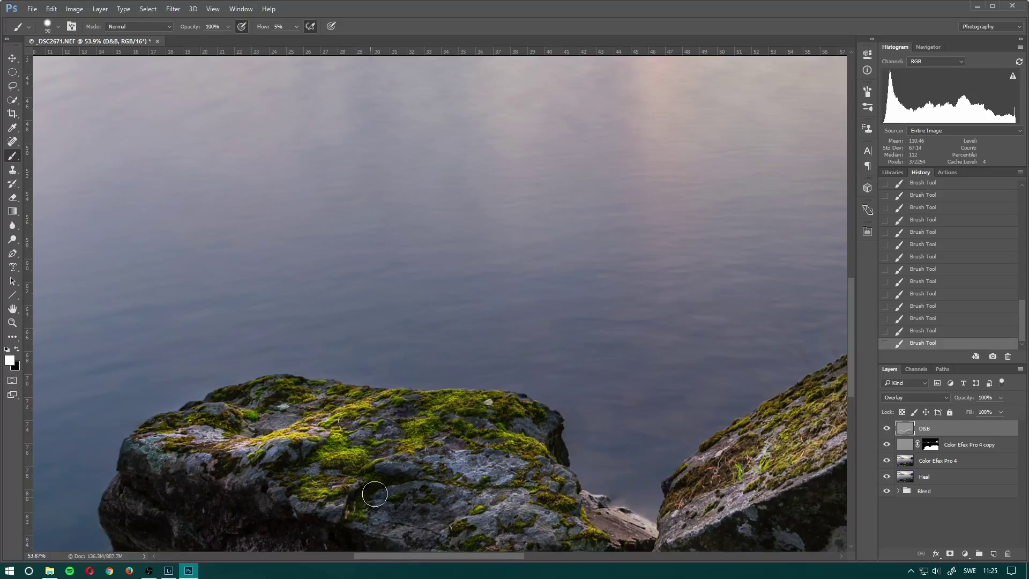
Step: Dodge the dark side of the smaller rock with a size 100 white brush at 3% flow
left_click_drag(441, 504, 329, 343)
left_click_drag(357, 442, 447, 351)
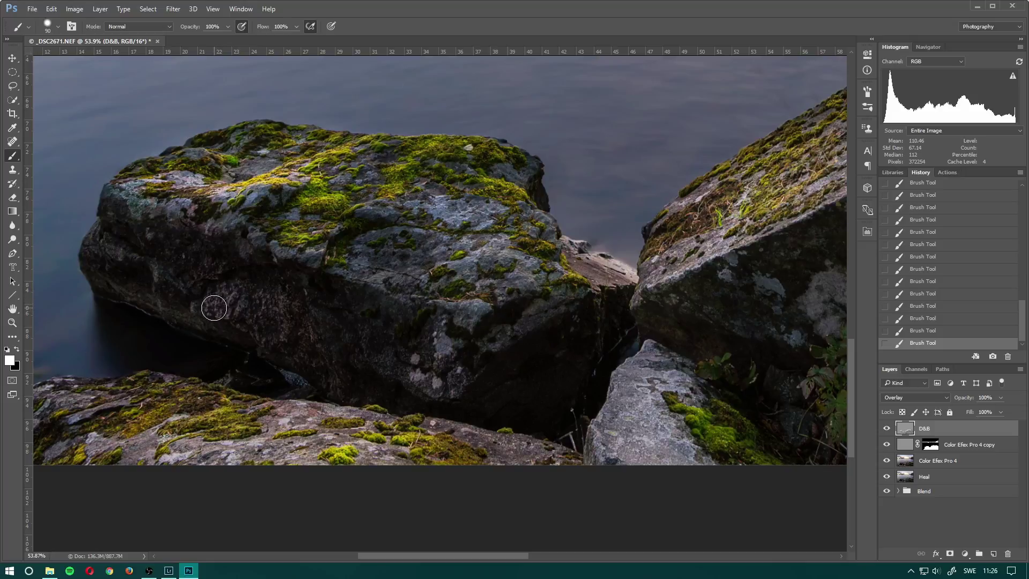
key("shift+0")
key("shift+3")
key("bracketright")
mouse_move(217, 300)
left_mouse_down()
mouse_move(241, 290)
mouse_move(241, 302)
mouse_move(277, 298)
mouse_move(298, 349)
mouse_move(251, 296)
mouse_move(200, 278)
mouse_move(296, 330)
left_mouse_up()
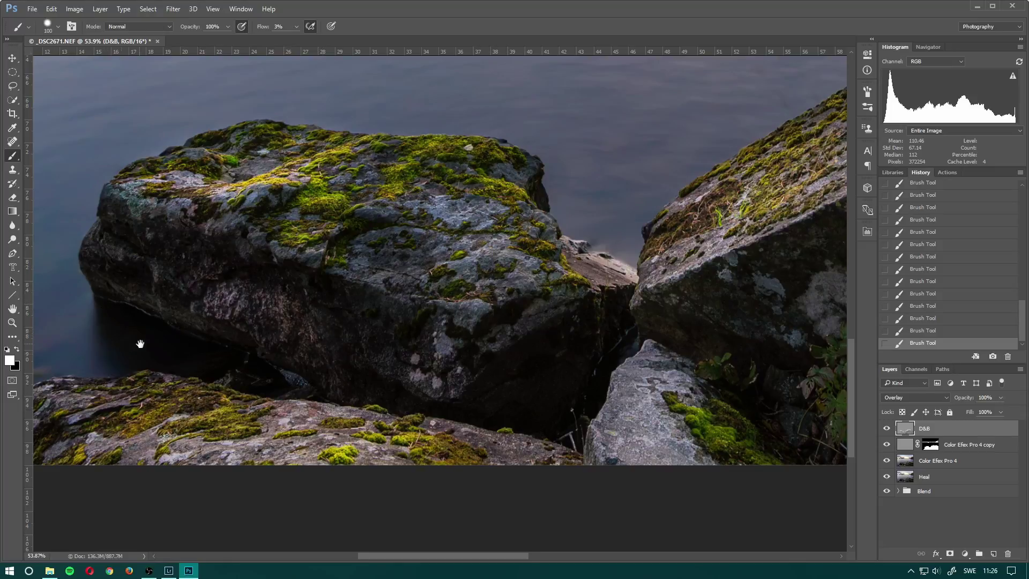
Step: Burn the mossy upper surface of the large rock on the D&B layer with a size 100 black brush at 3% flow
left_click_drag(138, 340, 383, 353)
mouse_move(357, 399)
left_mouse_down()
mouse_move(472, 310)
mouse_move(536, 340)
mouse_move(443, 276)
mouse_move(584, 374)
mouse_move(681, 389)
mouse_move(682, 339)
mouse_move(680, 412)
mouse_move(328, 403)
left_mouse_up()
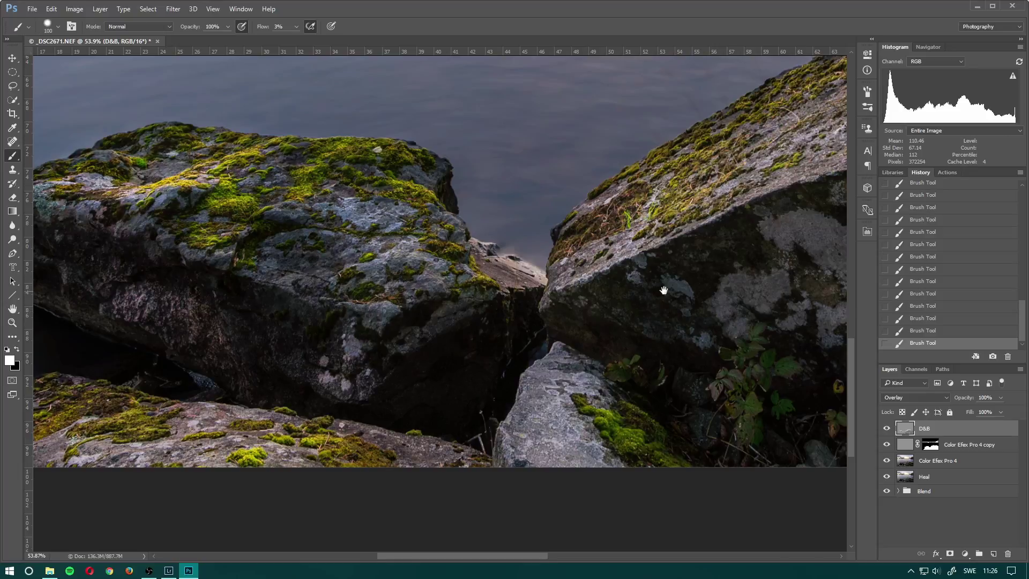
left_click_drag(663, 289, 422, 458)
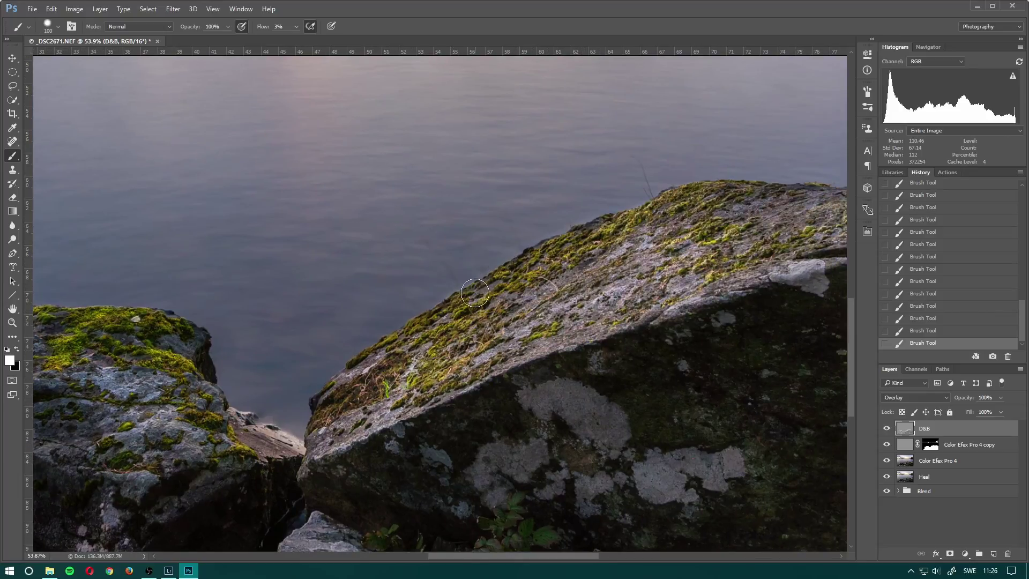
key("x")
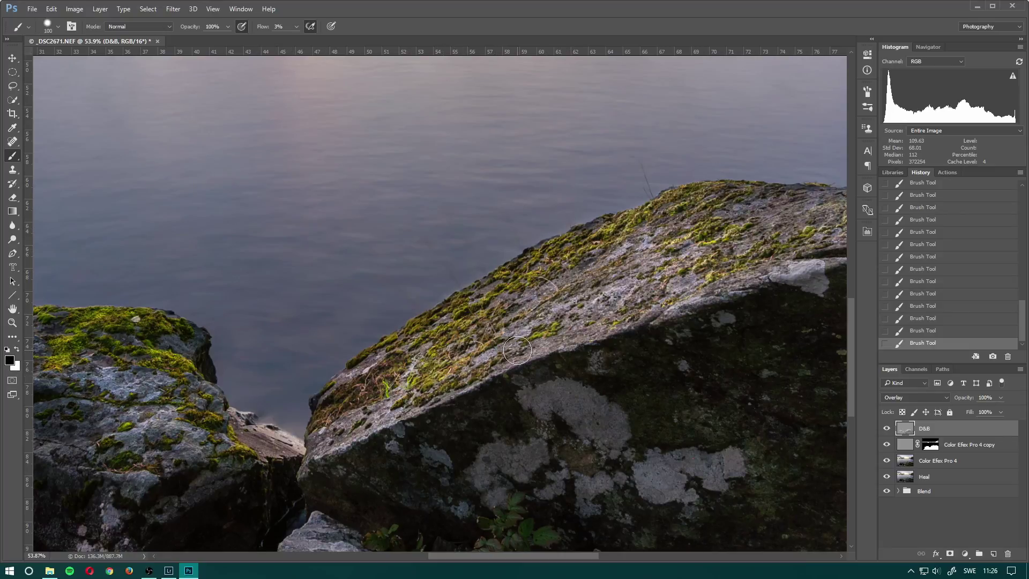
left_click_drag(466, 341, 438, 332)
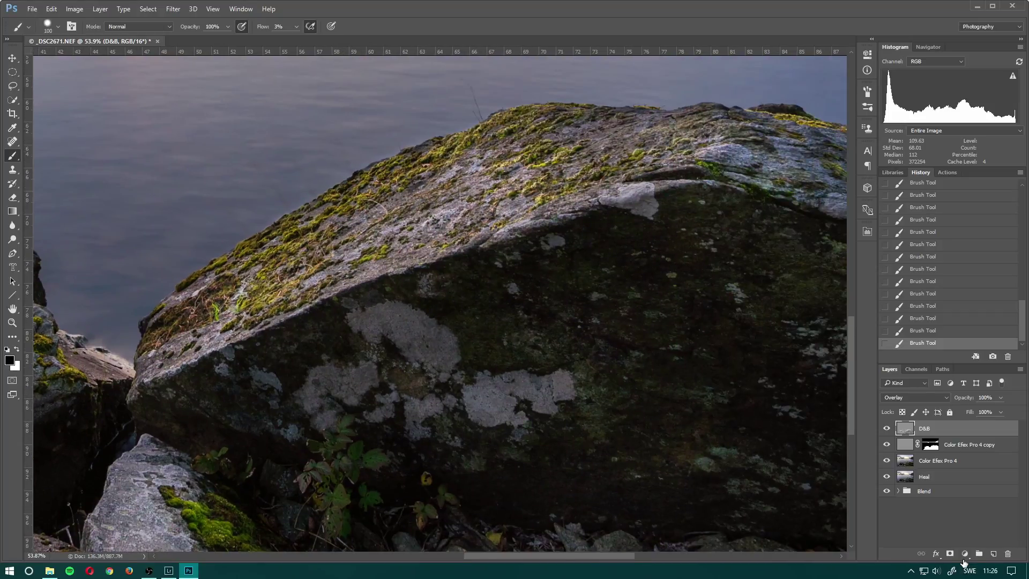
Step: Add a layer mask to D&B, mask out the effect along the large rock's waterside edge in black at 50% flow, and compare the layer on and off
left_click(950, 553)
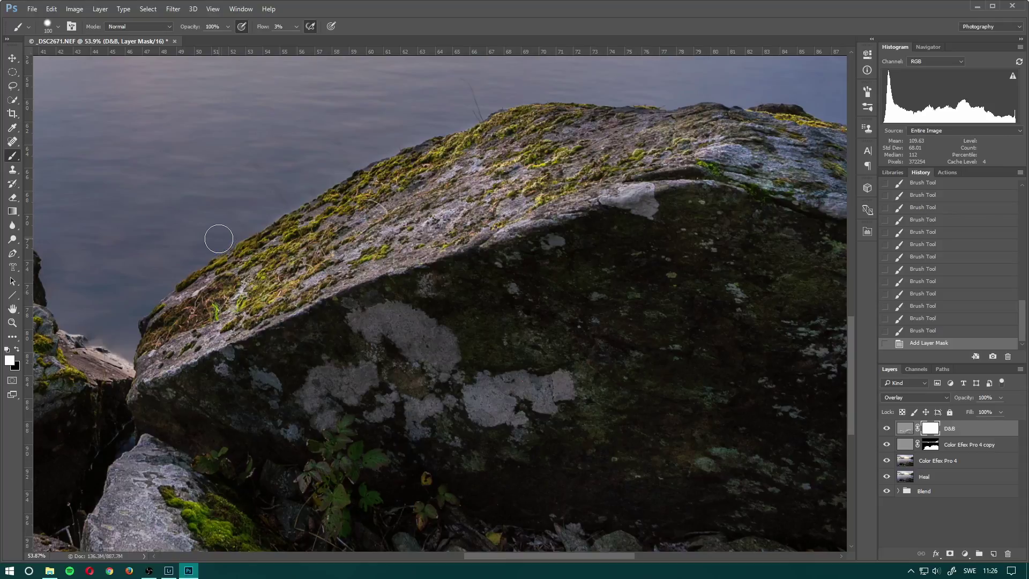
key("x")
key("shift+5")
left_click_drag(238, 226, 269, 207)
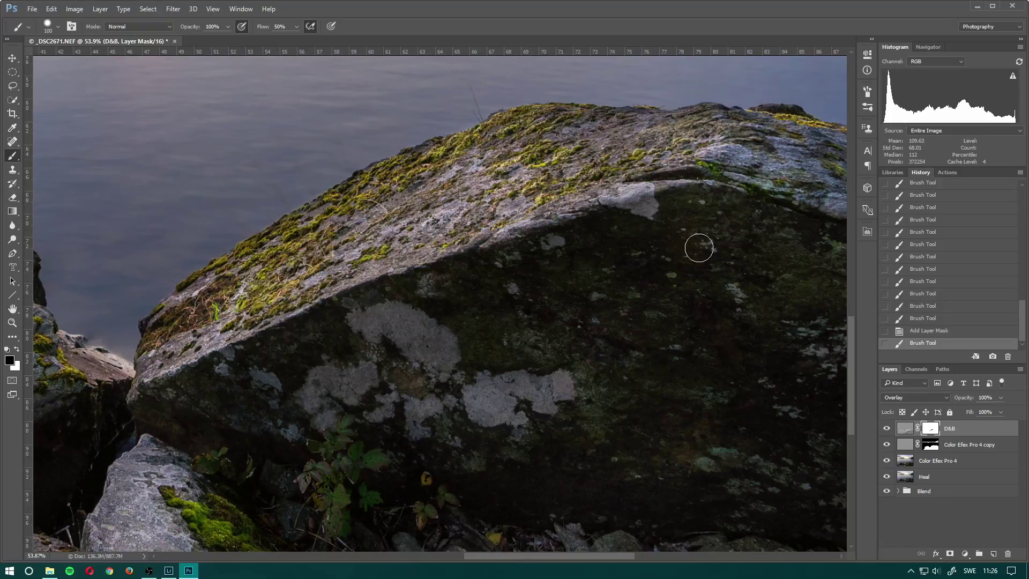
left_click(887, 428)
left_click(886, 428)
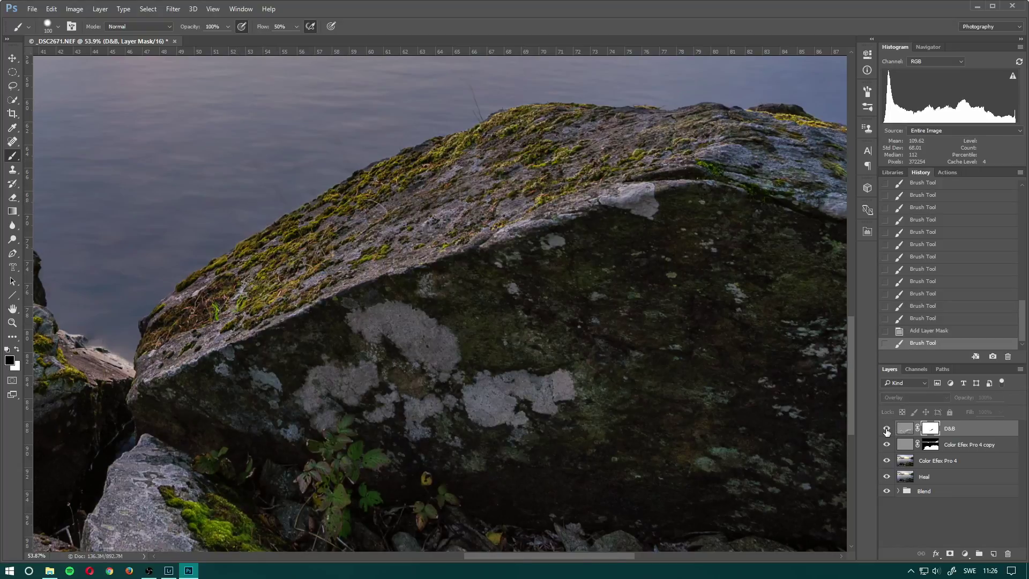
Step: Dodge the small rock surface in the gap between the two large rocks on the D&B layer with a size 80 white brush at 5% flow
left_click_drag(442, 445, 631, 320)
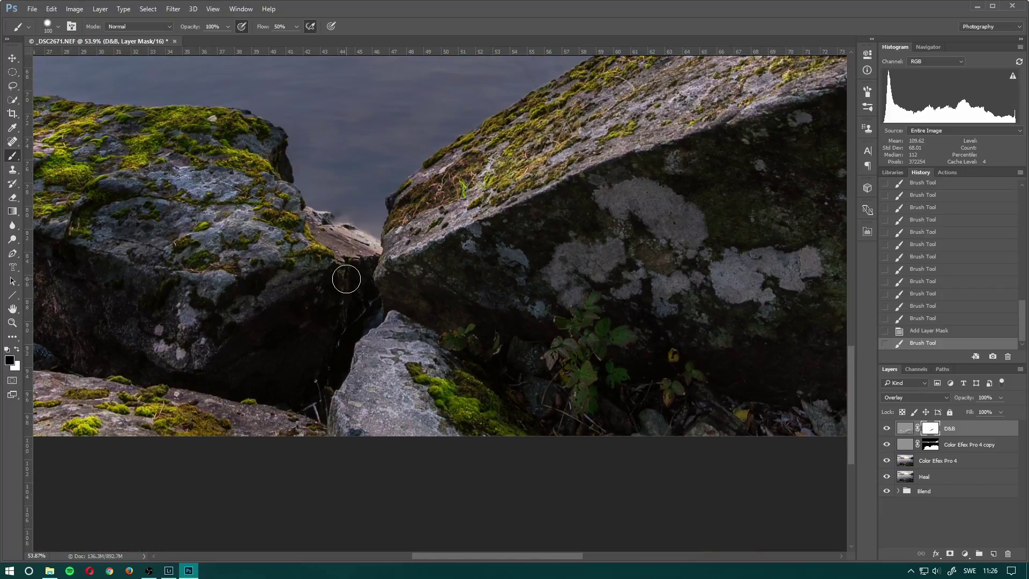
key("ctrl+2")
key("x")
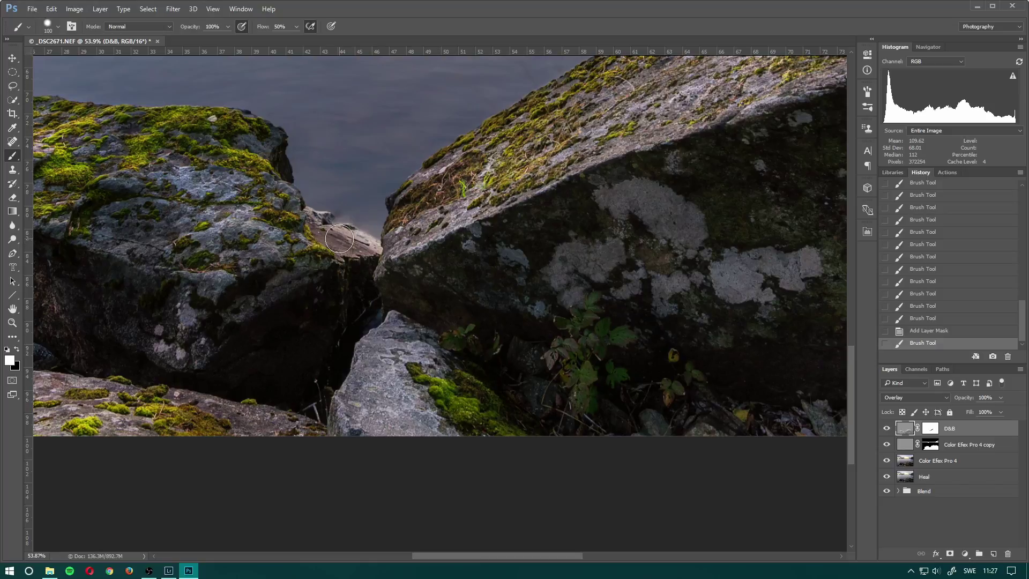
key("shift+0")
key("shift+5")
key("bracketleft")
mouse_move(371, 249)
left_mouse_down()
mouse_move(319, 217)
mouse_move(375, 241)
left_mouse_up()
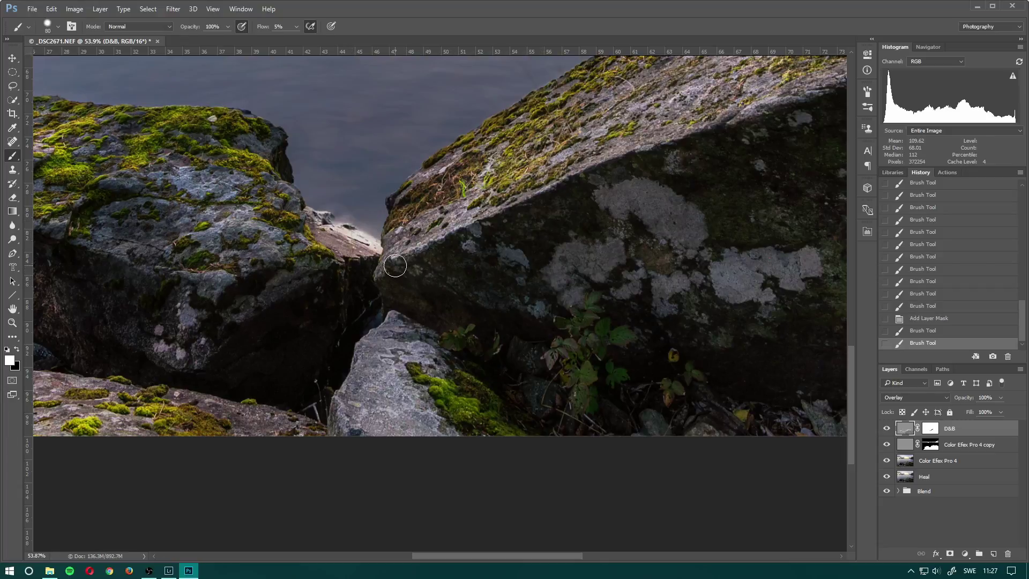
Step: Paint black at 50% flow on the D&B mask over the water bordering the gap between the rocks, and set the flow to 100%
left_click(931, 429)
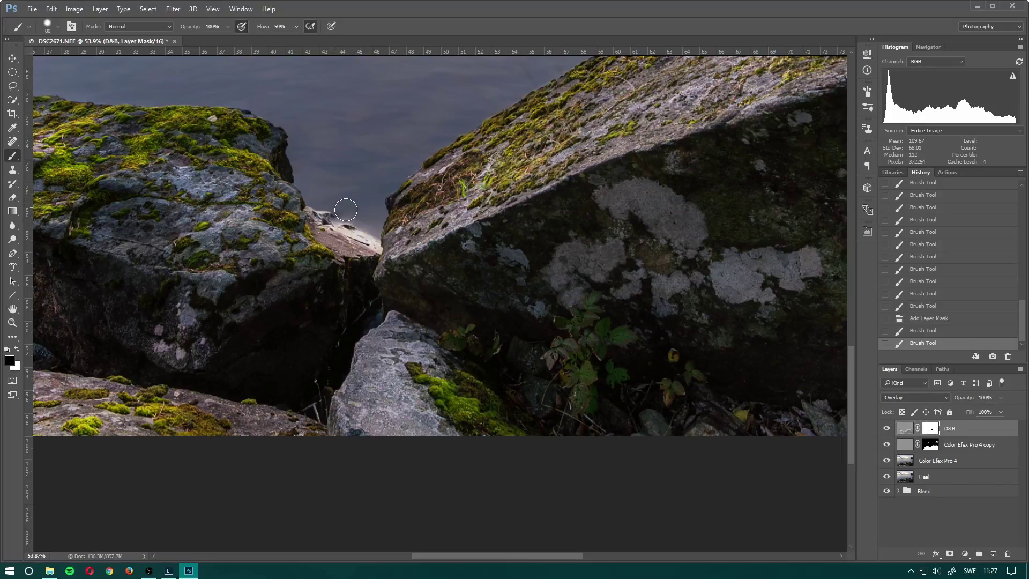
left_click_drag(371, 224, 320, 219)
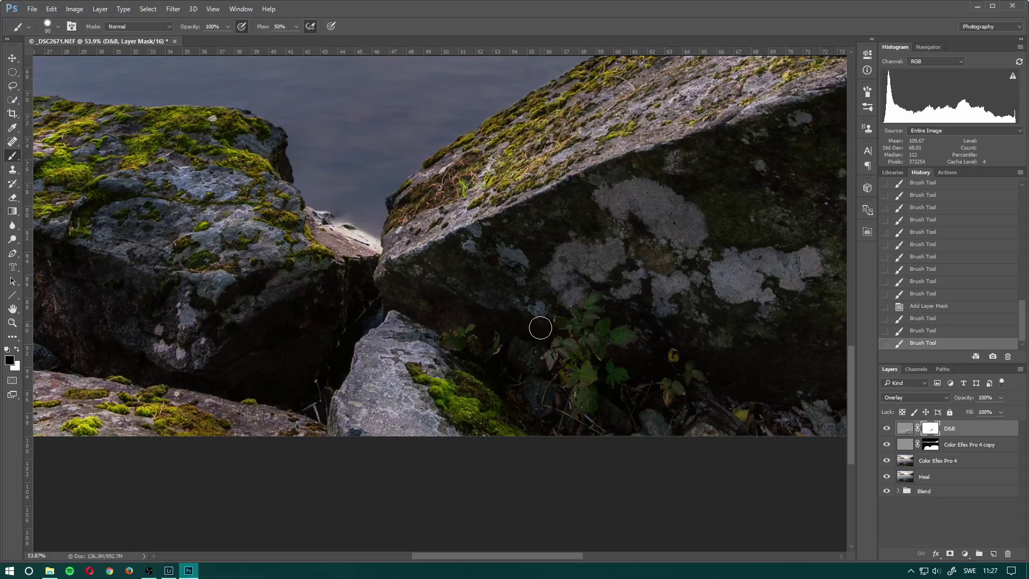
key("shift+0")
key("ctrl+1")
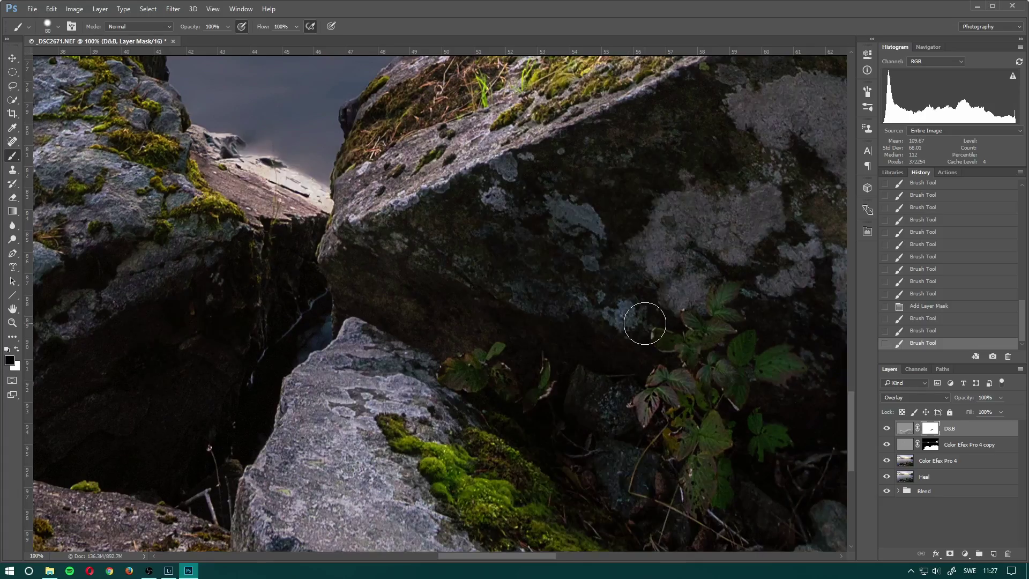
key("ctrl+0")
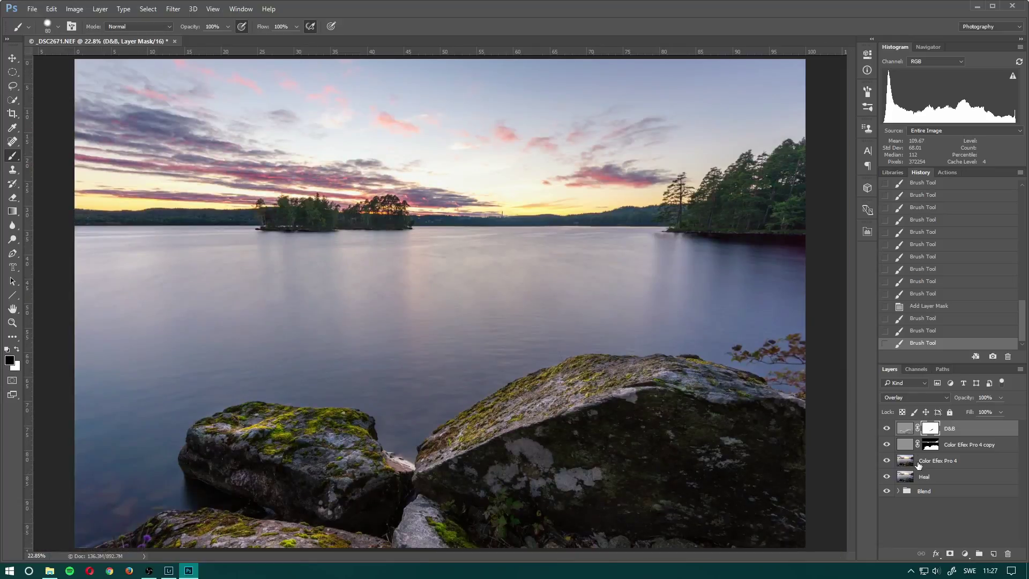
Step: Compare the whole image with the D&B layer hidden and shown
left_click(886, 429)
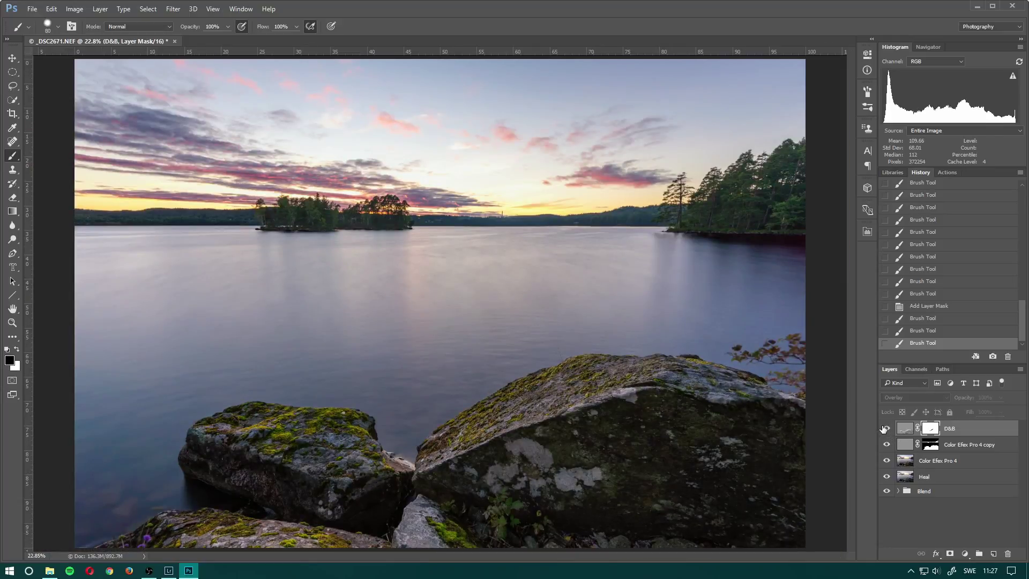
left_click(886, 428)
left_click(885, 429)
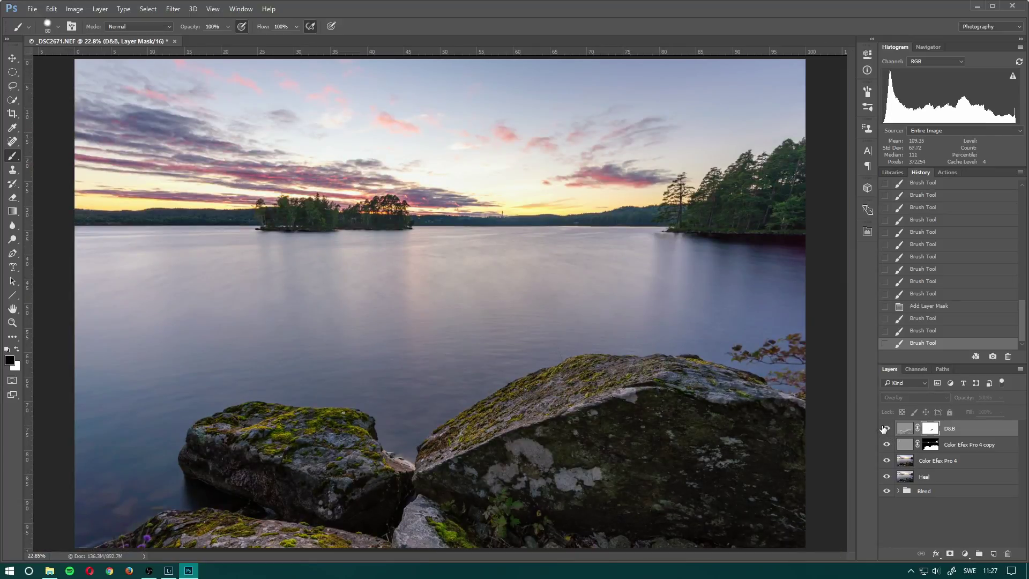
left_click(885, 429)
left_click(885, 429)
left_click(886, 428)
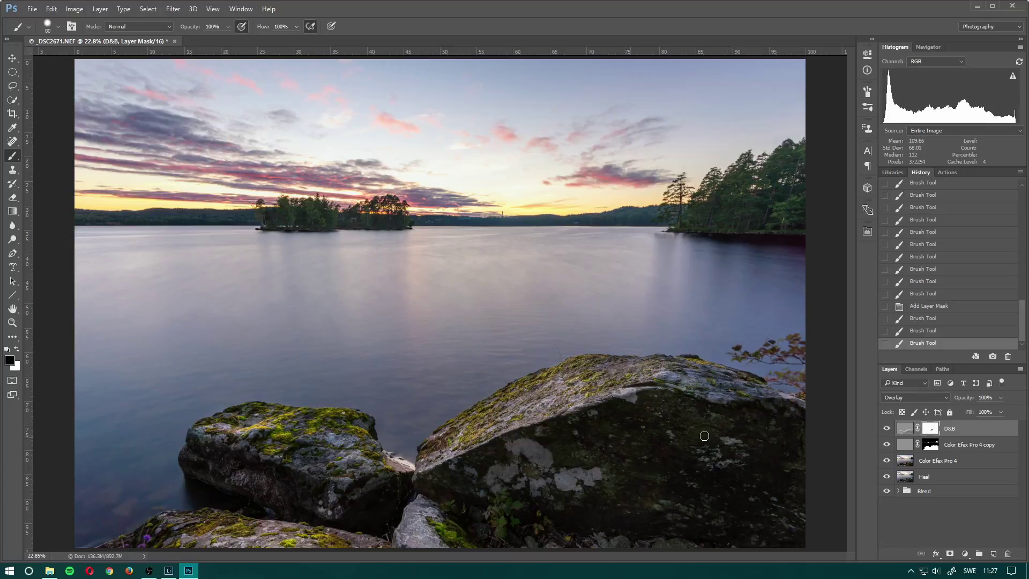
Step: Dodge the lichen patches on the large rock's dark face on the D&B layer with a size 600 white brush at 3% flow, and compare the result
left_click(907, 428)
key("x")
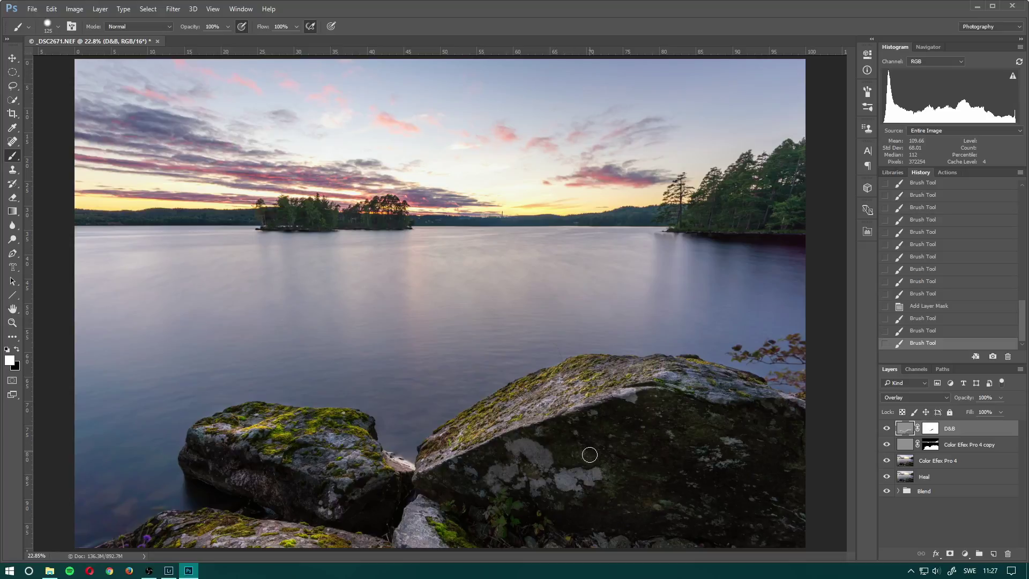
key("bracketright")
key("bracketright")
key("bracketright")
key("bracketright")
key("shift+0")
key("shift+3")
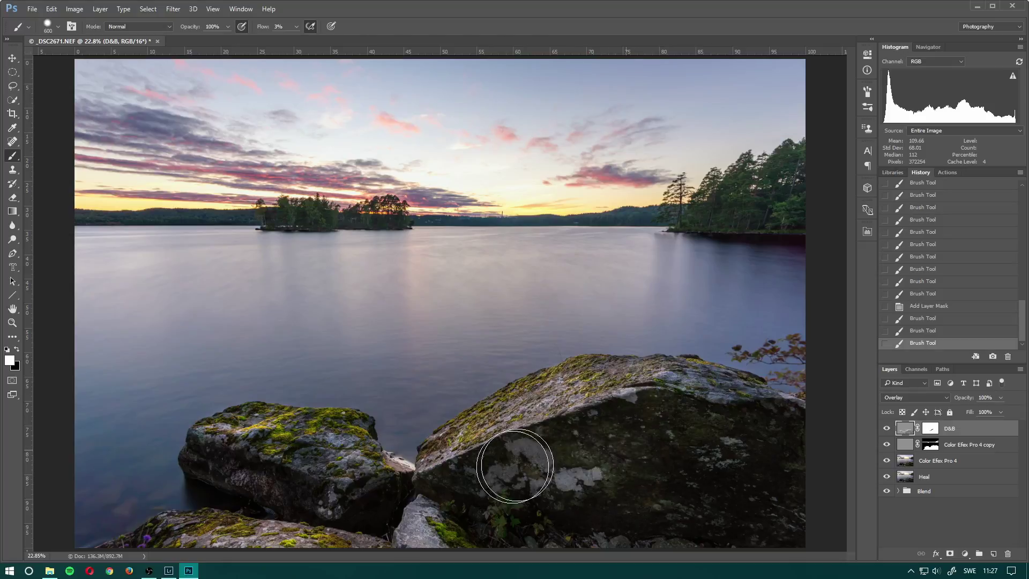
left_click_drag(515, 466, 470, 477)
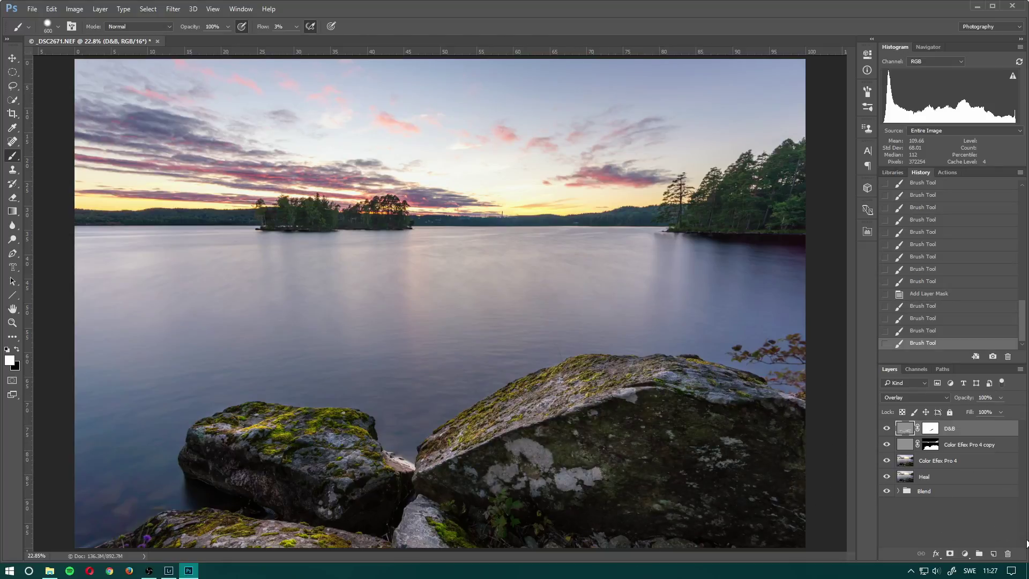
left_click(887, 428)
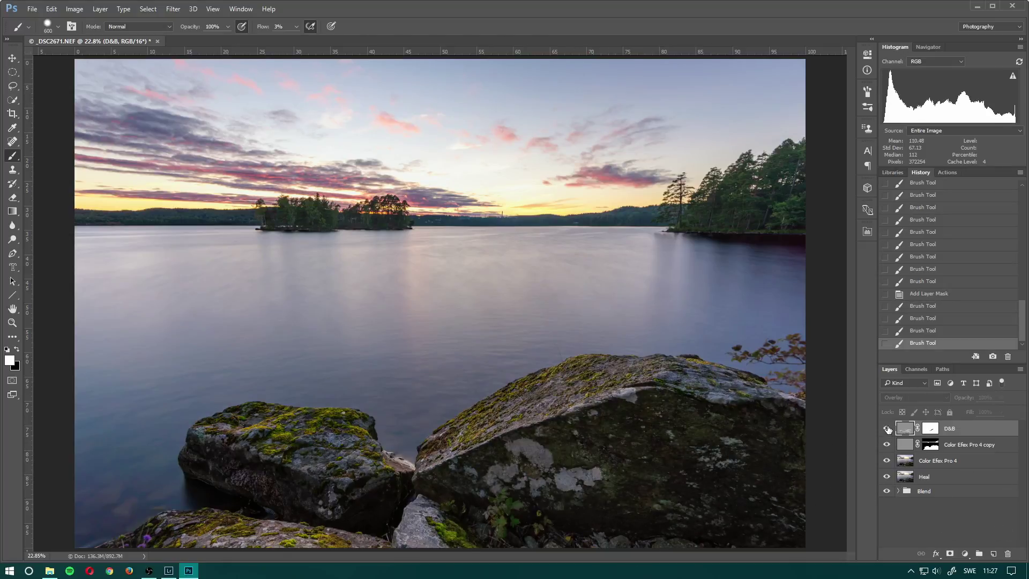
left_click(887, 428)
left_click(887, 428)
left_click(887, 428)
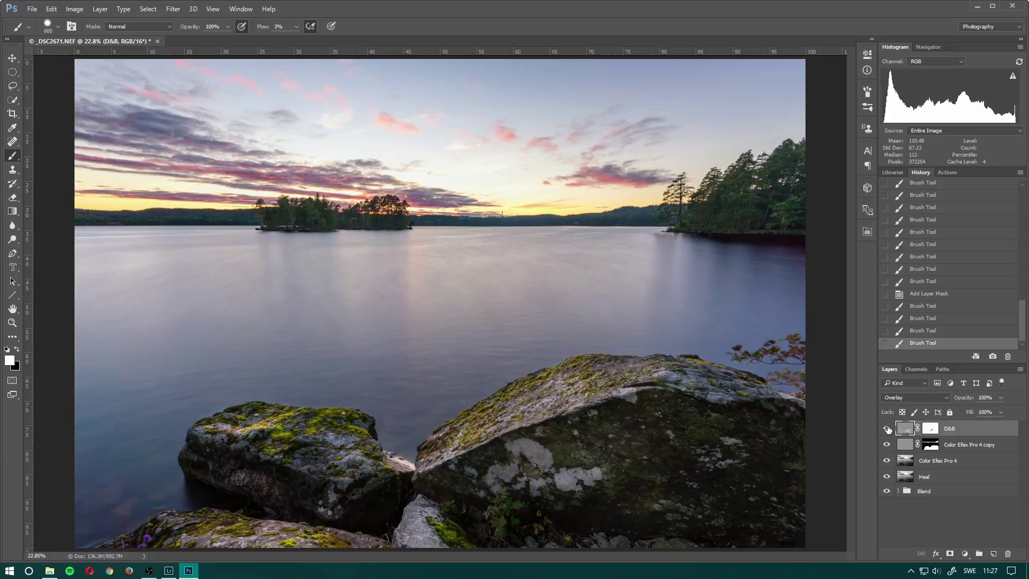
Step: Burn the large rock's shadowed face with a size 600 black brush at 3% flow, and dodge its lower middle in white
key("x")
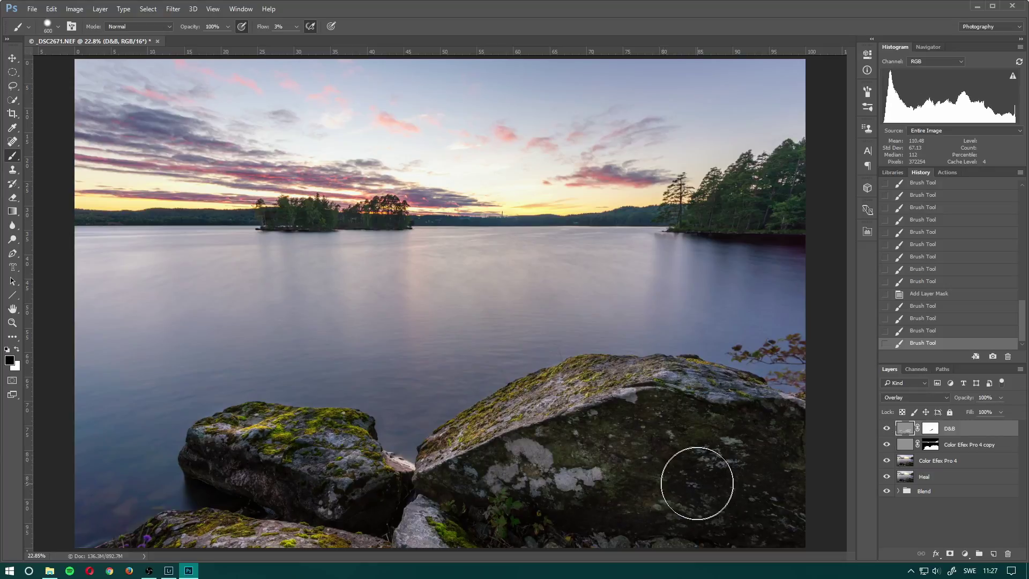
mouse_move(697, 483)
left_mouse_down()
mouse_move(573, 500)
mouse_move(601, 475)
mouse_move(518, 480)
mouse_move(791, 443)
mouse_move(651, 482)
mouse_move(550, 452)
mouse_move(549, 466)
mouse_move(519, 473)
mouse_move(668, 449)
mouse_move(769, 467)
mouse_move(787, 498)
mouse_move(618, 491)
left_mouse_up()
key("x")
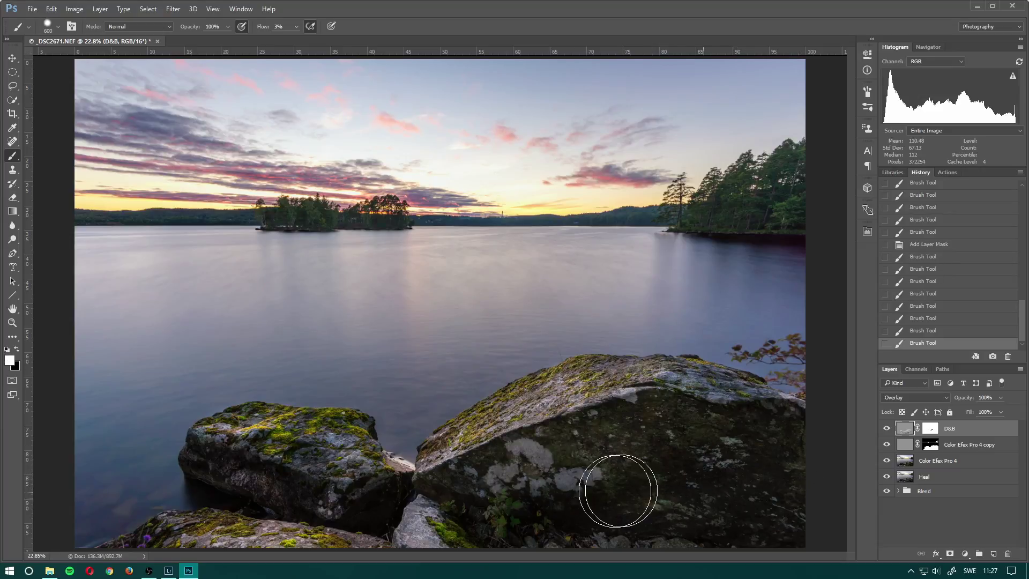
left_click(618, 491)
left_click(887, 428)
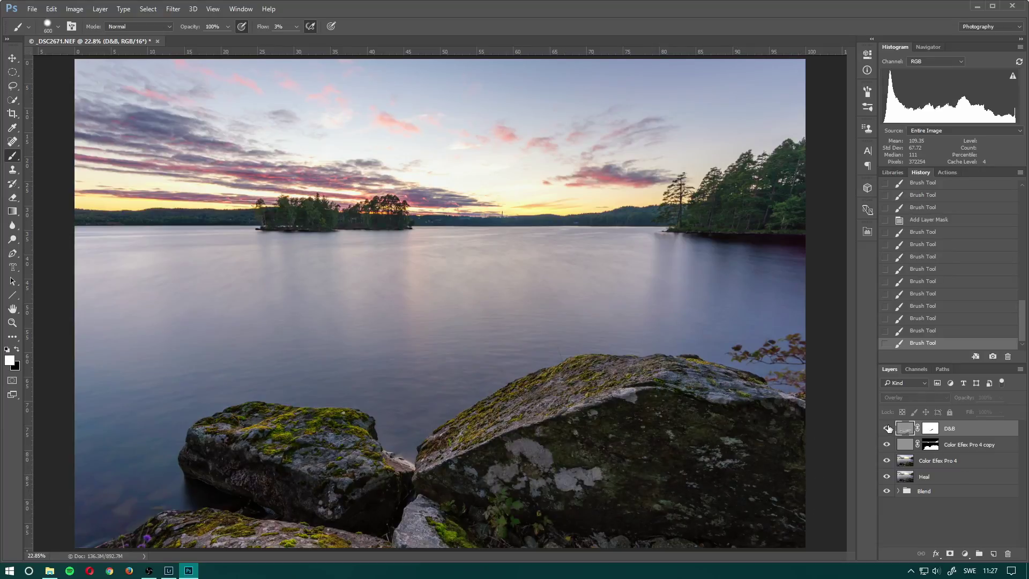
left_click(887, 429)
Step: Burn the middle and lichen-covered parts of the large rock's face with a size 600 black brush at 3% flow
key("x")
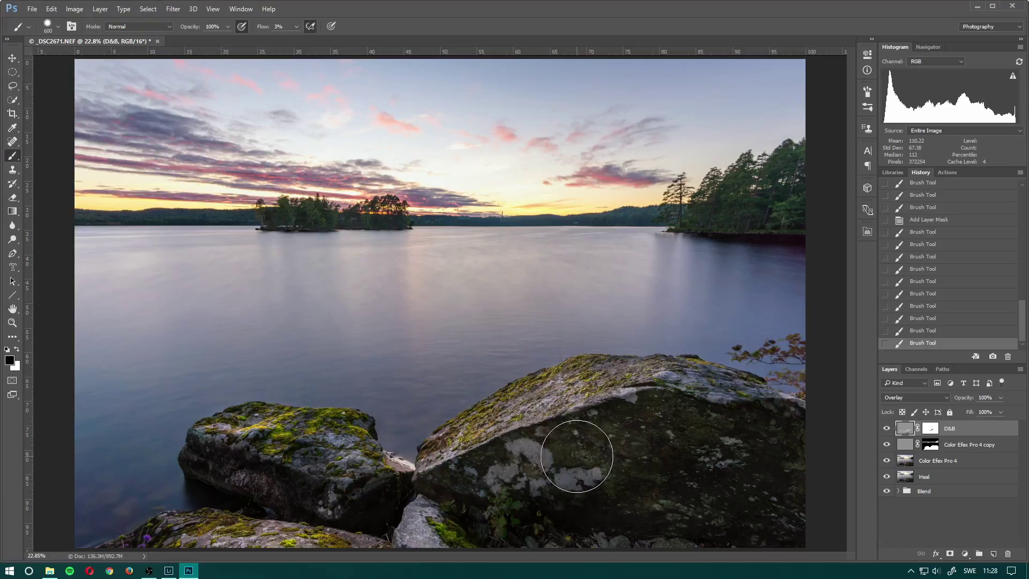
left_click(576, 456)
left_click(650, 448)
left_click(521, 471)
key("x")
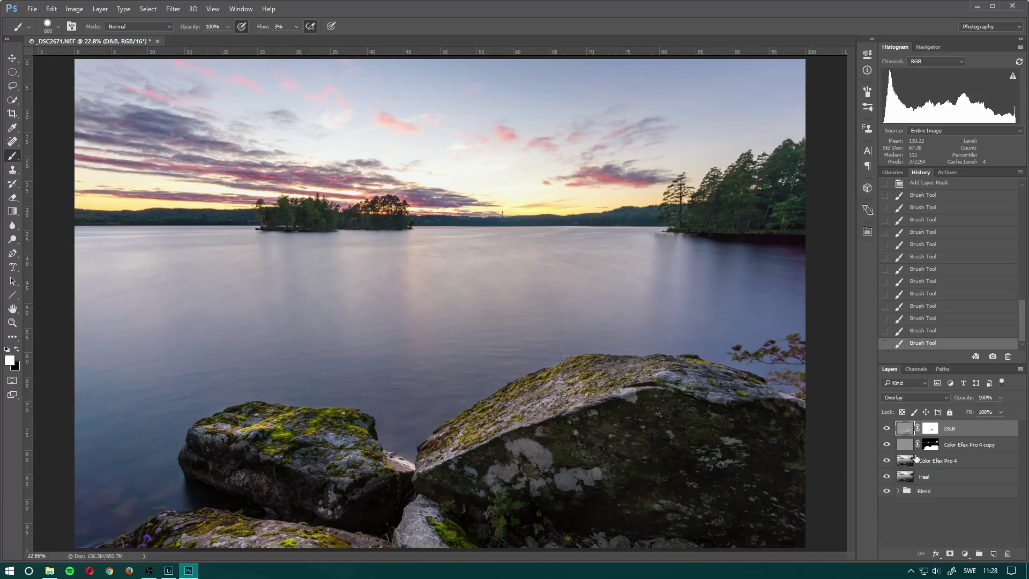
Step: Toggle the D&B layer's visibility to examine the overall dodging and burning on the rocks
left_click(886, 428)
left_click(887, 428)
left_click(887, 428)
left_click(887, 429)
left_click(887, 429)
left_click(887, 428)
Step: Deselect the layers, compare the Blend group alone with the full layer stack, and refresh the histogram with uncached data
left_click(954, 515)
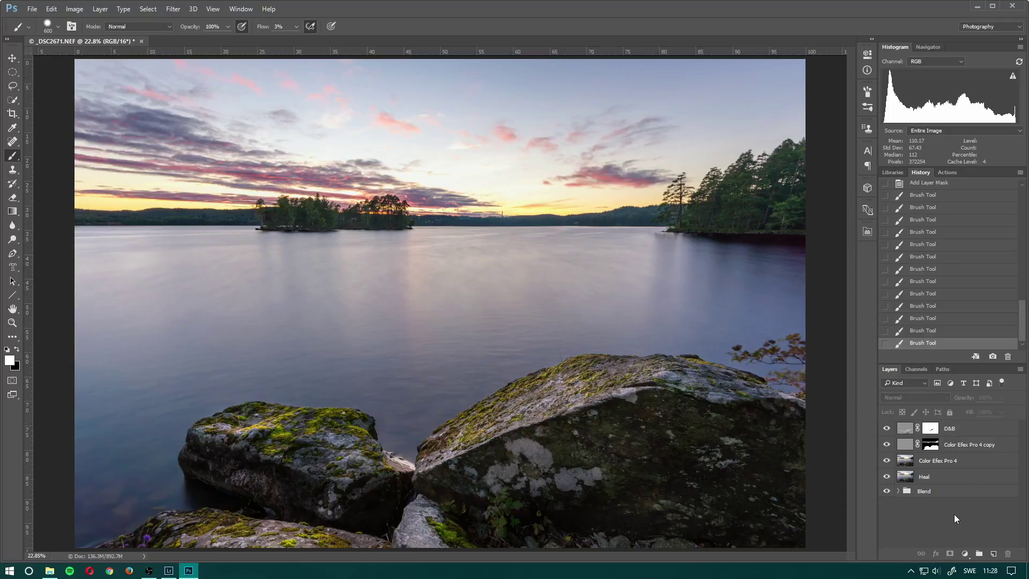
left_click(887, 492, "alt")
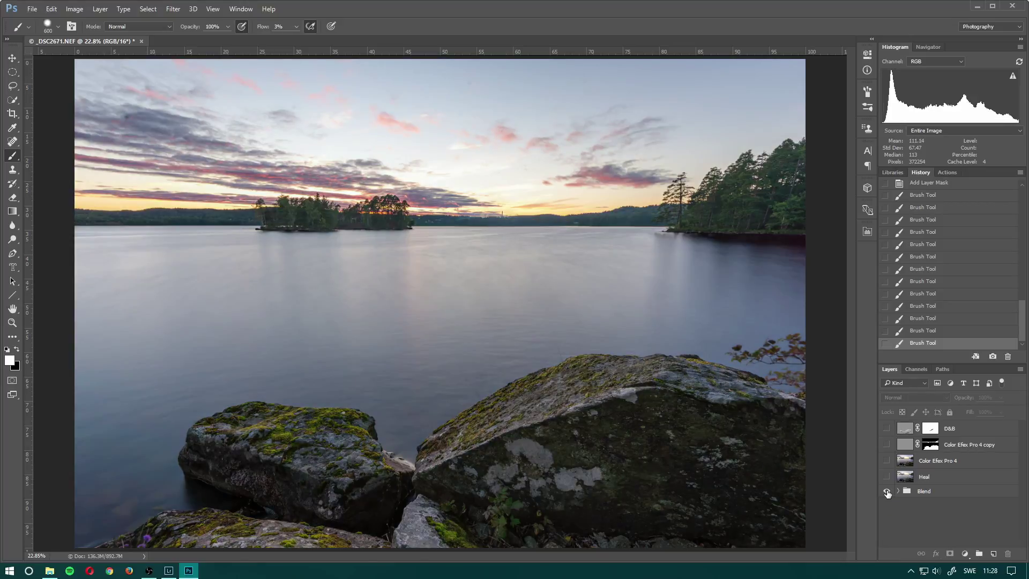
left_click(887, 492, "alt")
left_click(887, 491, "alt")
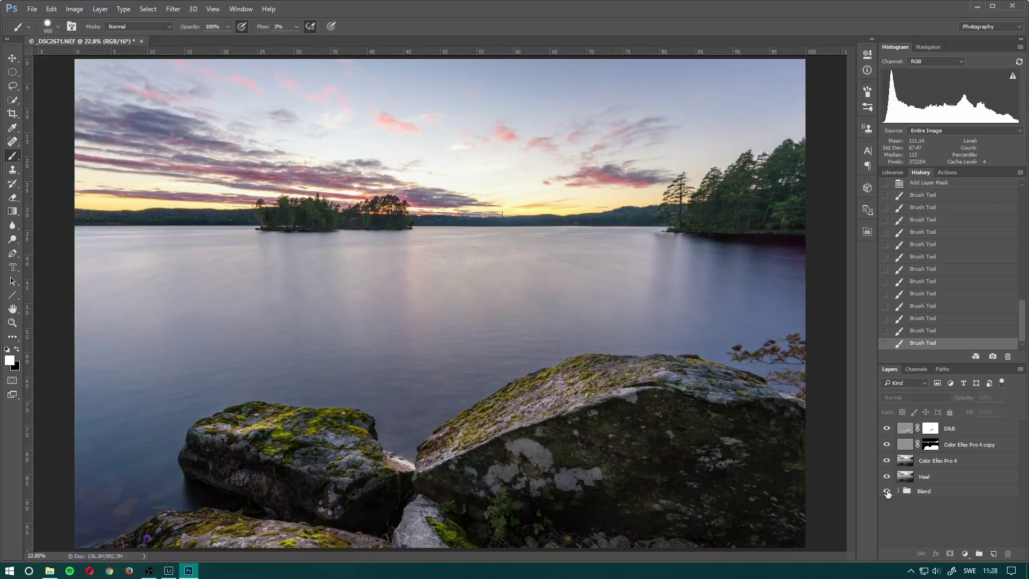
left_click(887, 492, "alt")
left_click(887, 492, "alt")
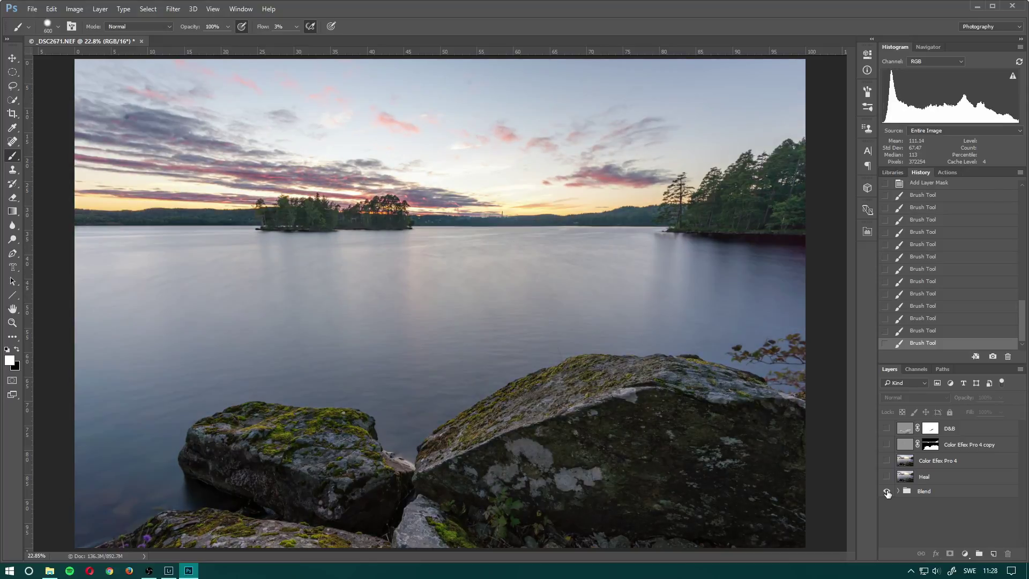
left_click(887, 491, "alt")
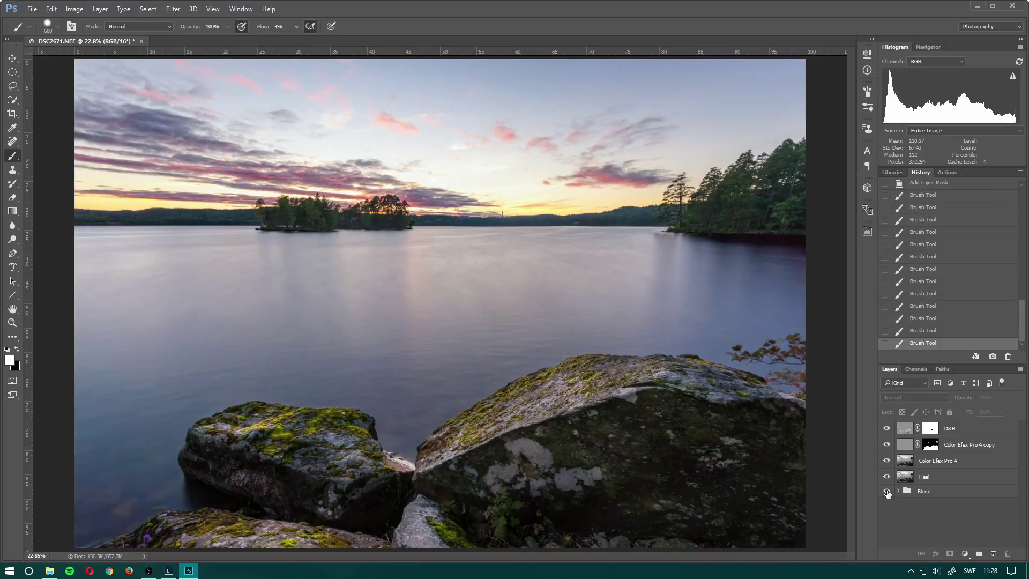
left_click(1013, 76)
Step: Save the layered image as the Photoshop file _DSC2671.psd in the PSD subfolder of the Edited folder
left_click(38, 11)
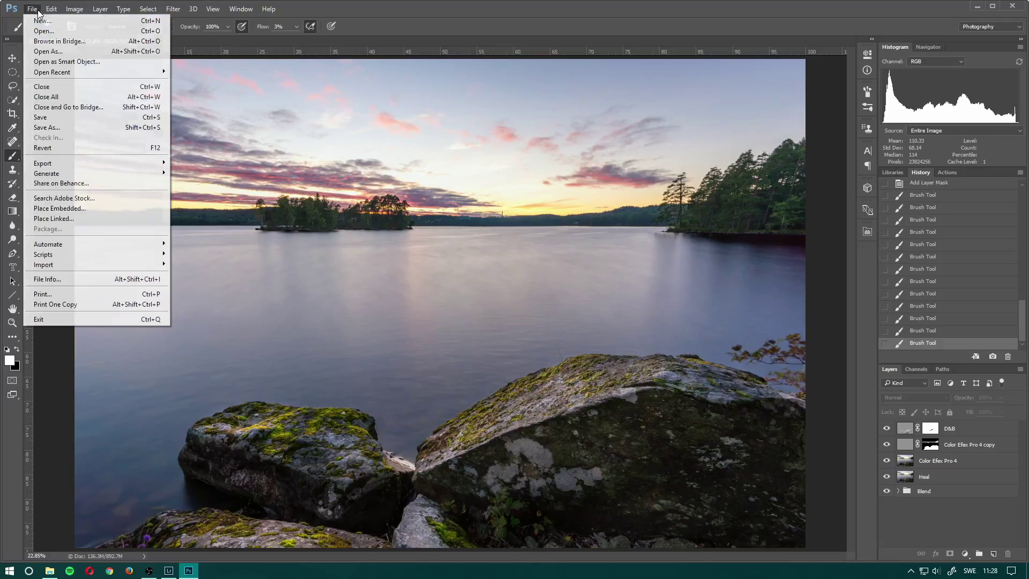
left_click(86, 127)
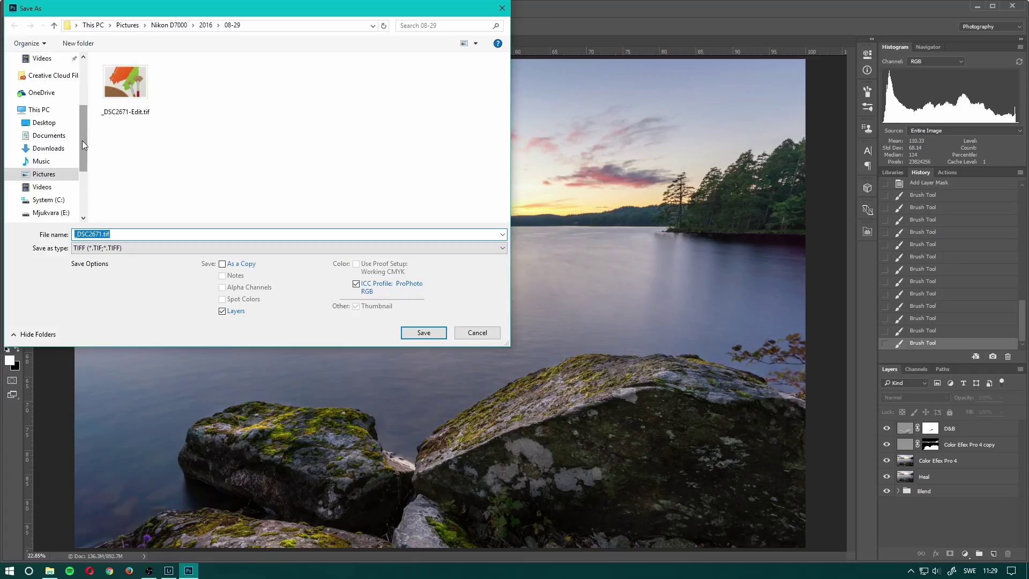
scroll(82, 140, "up", 3)
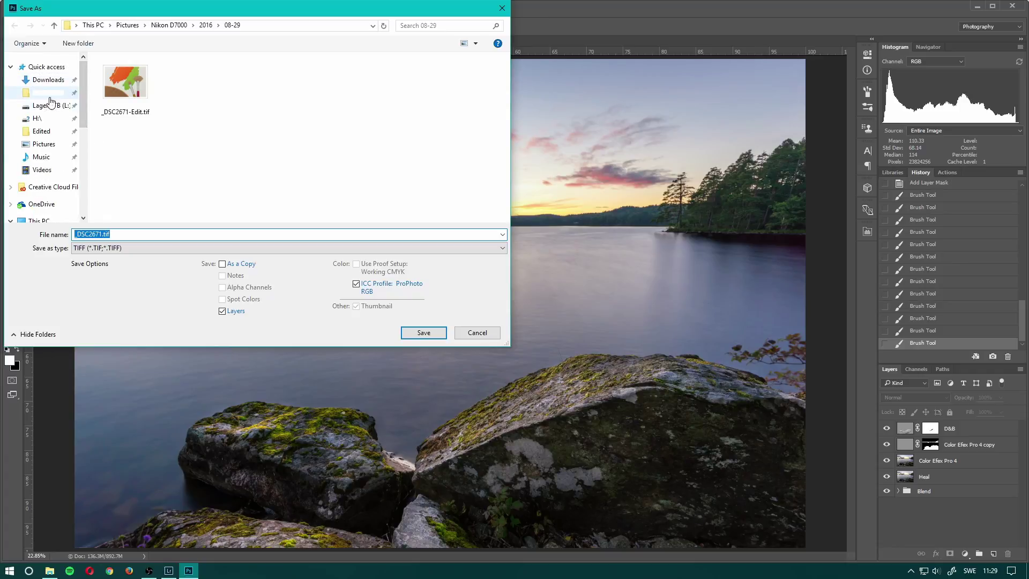
left_click(42, 131)
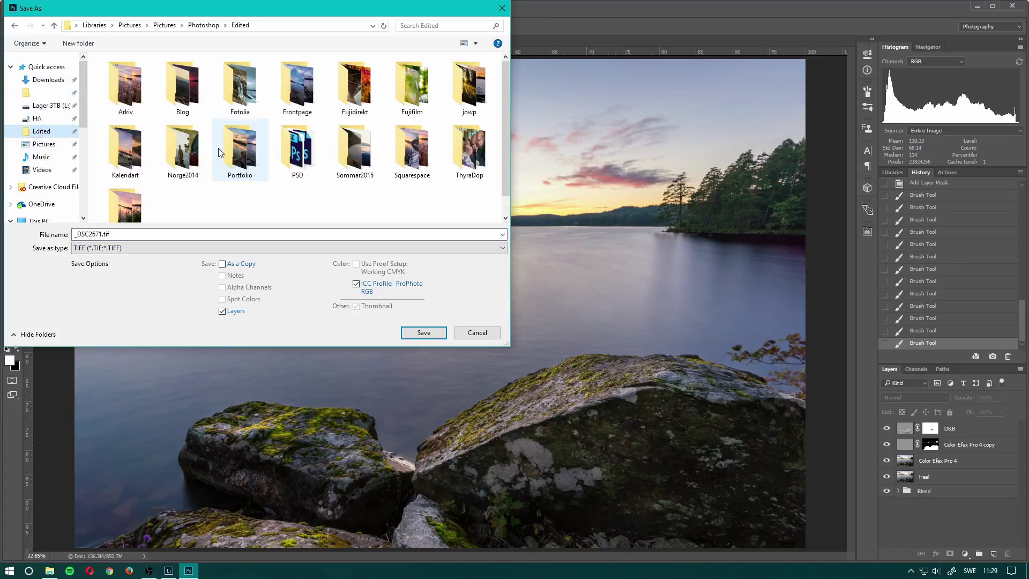
double_click(289, 177)
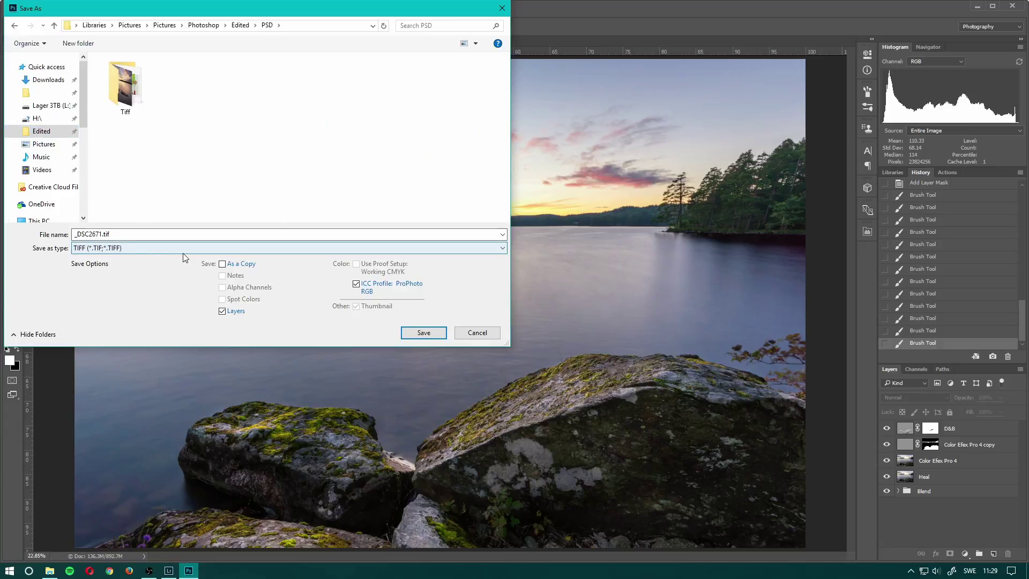
left_click(126, 248)
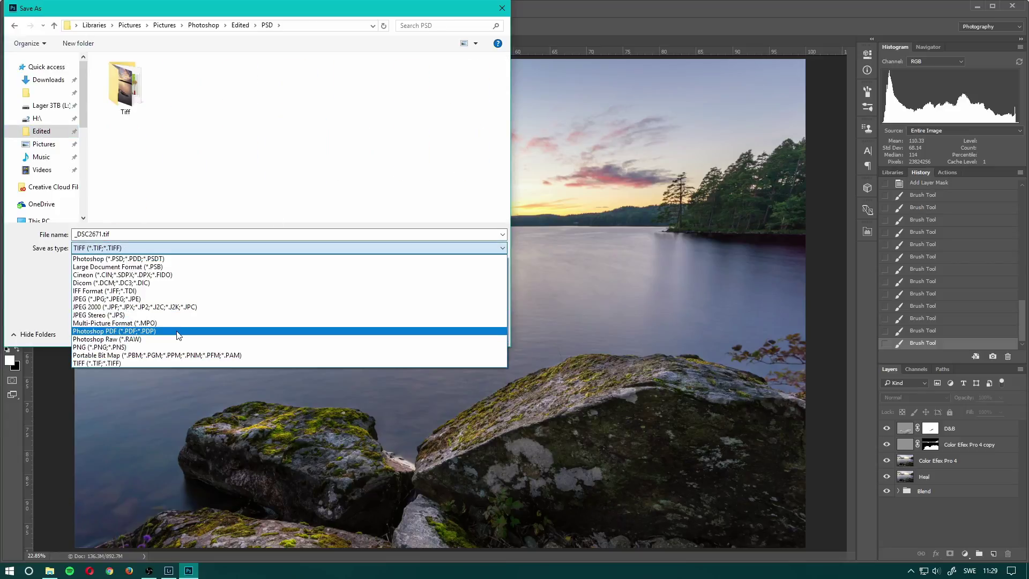
left_click(183, 260)
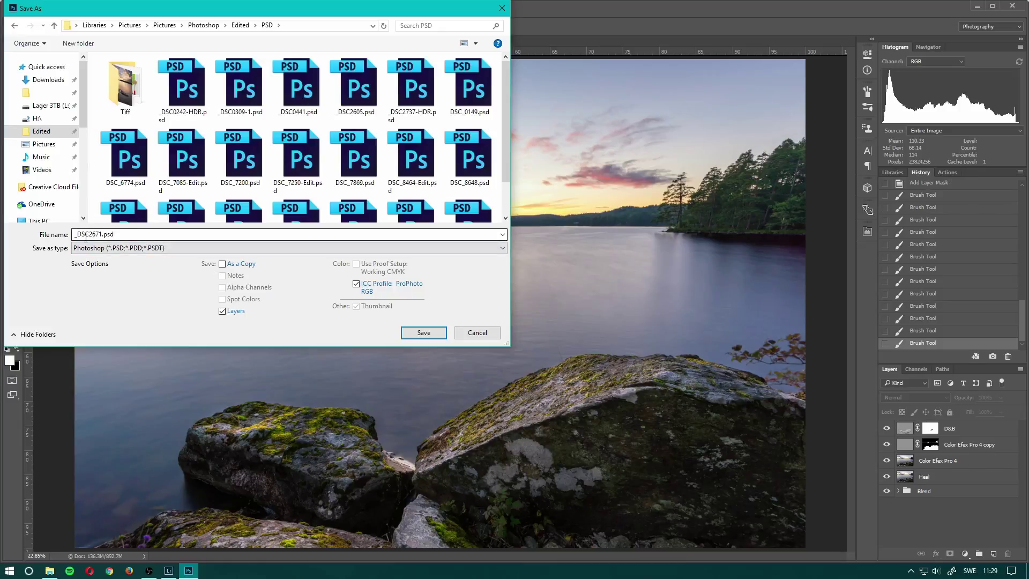
left_click(421, 333)
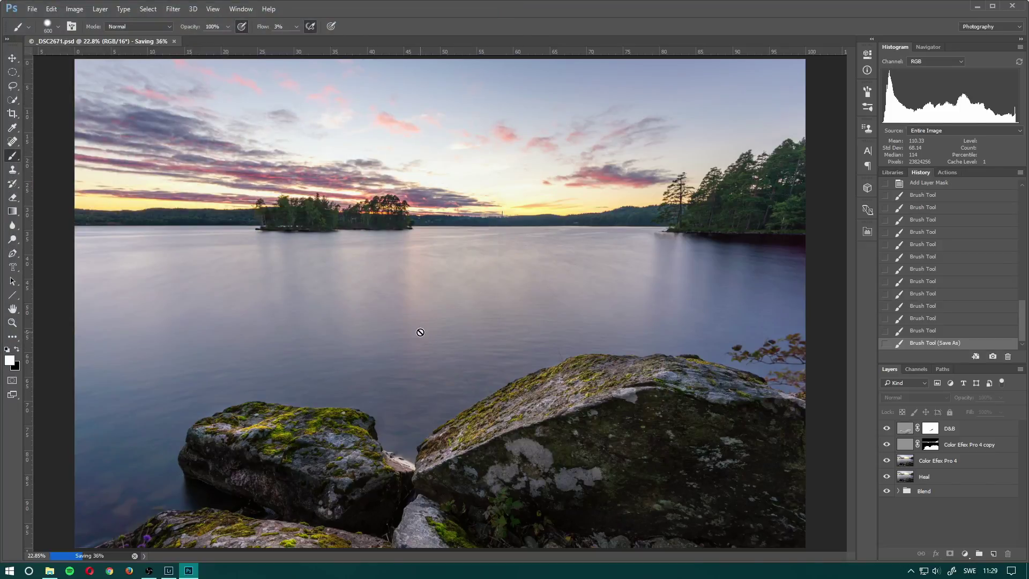
left_click(36, 10)
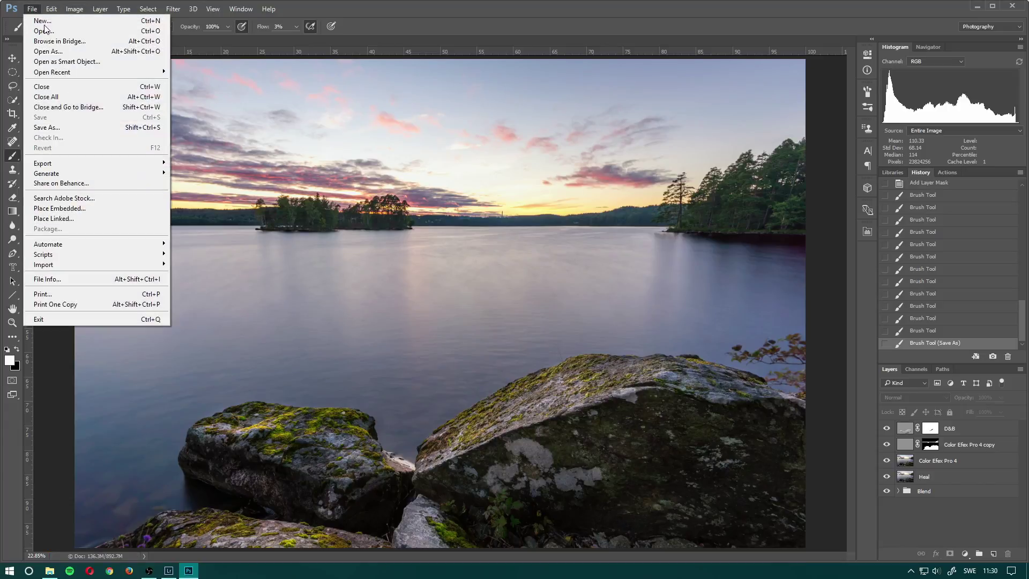
left_click(64, 129)
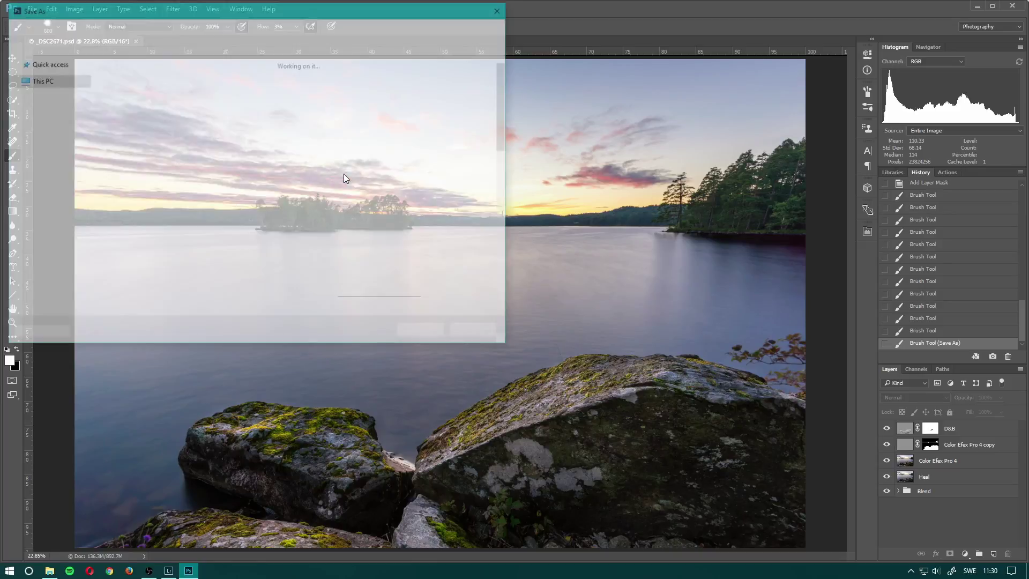
double_click(125, 86)
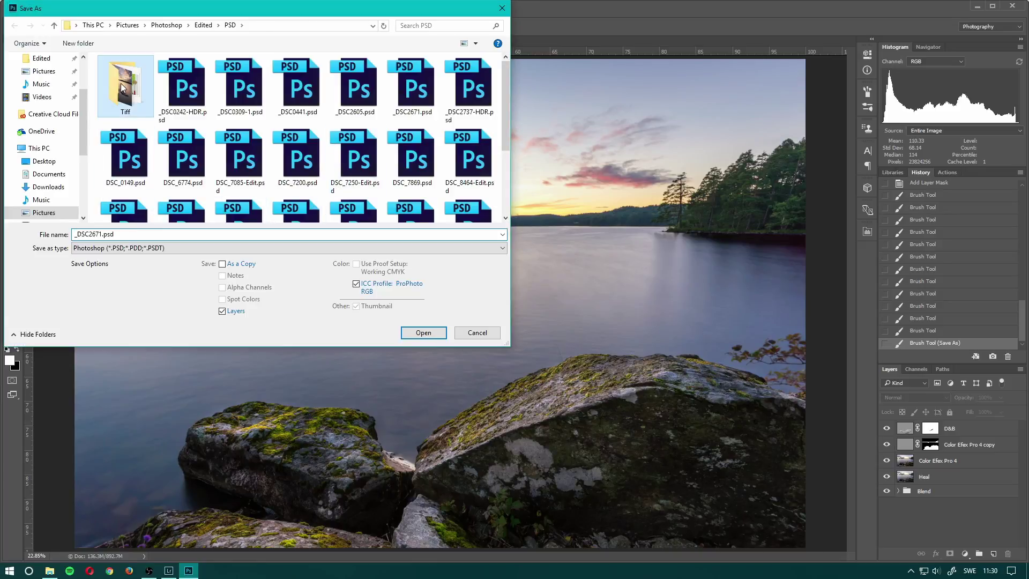
left_click(150, 248)
left_click(120, 359)
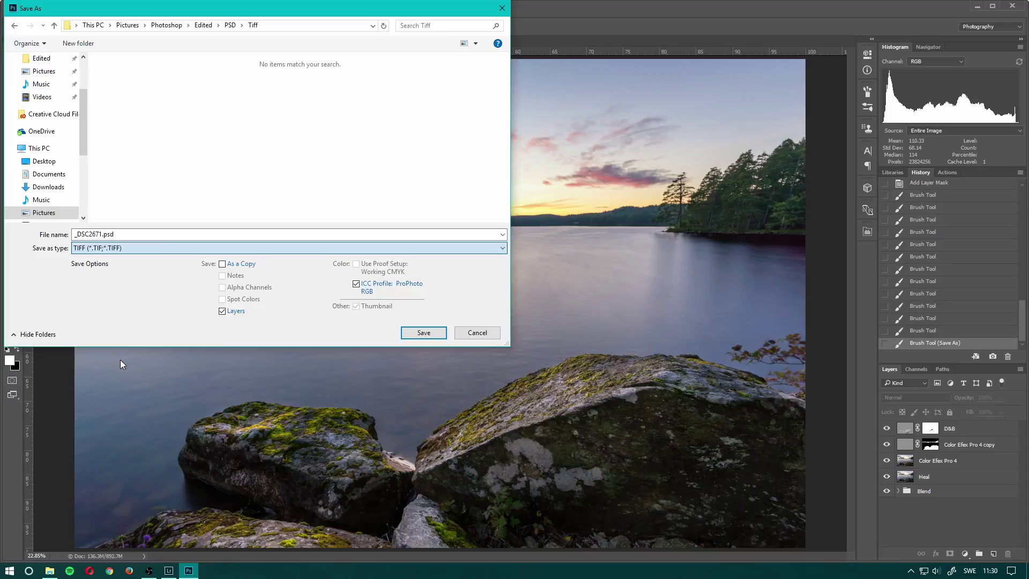
left_click(487, 332)
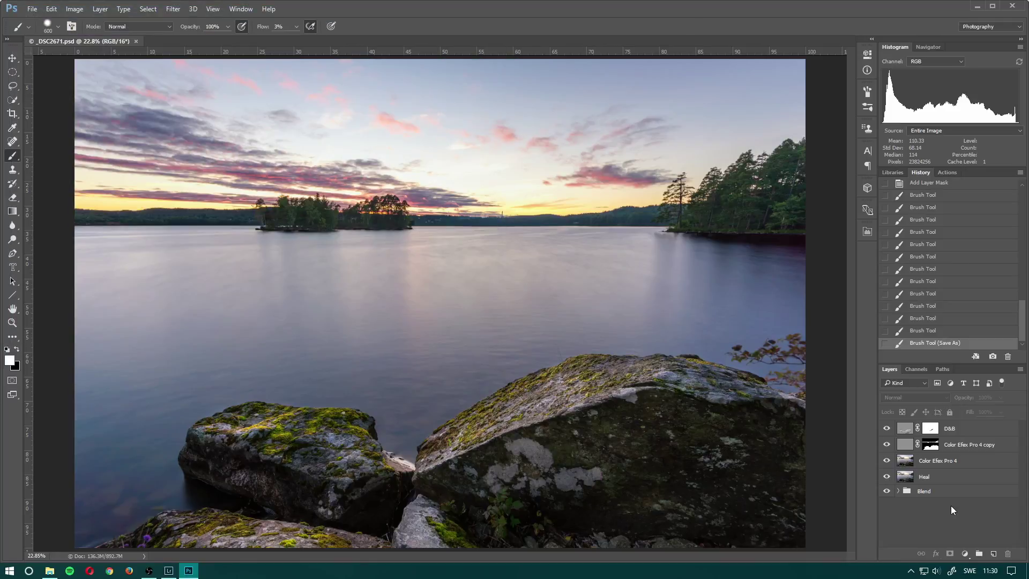
Step: Flatten the image and save it as _DSC2671.tif in the PSD folder's Tiff subfolder, with no image compression
right_click(963, 428)
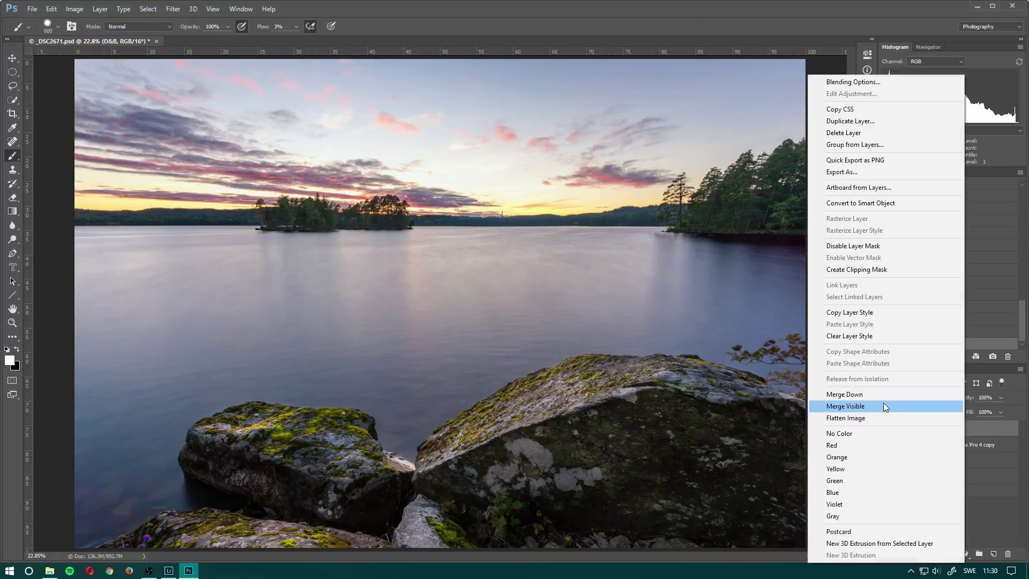
left_click(880, 419)
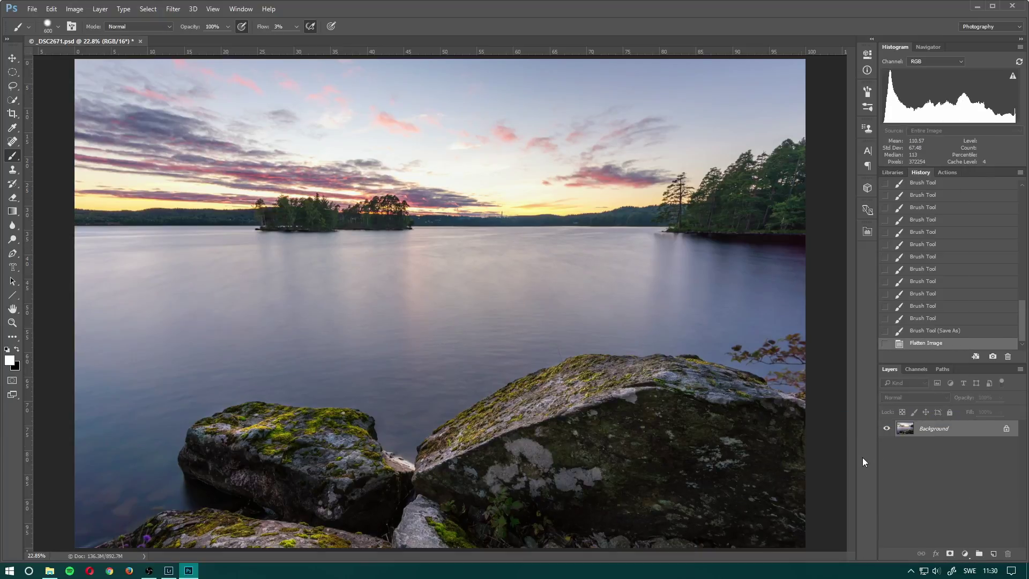
left_click(31, 9)
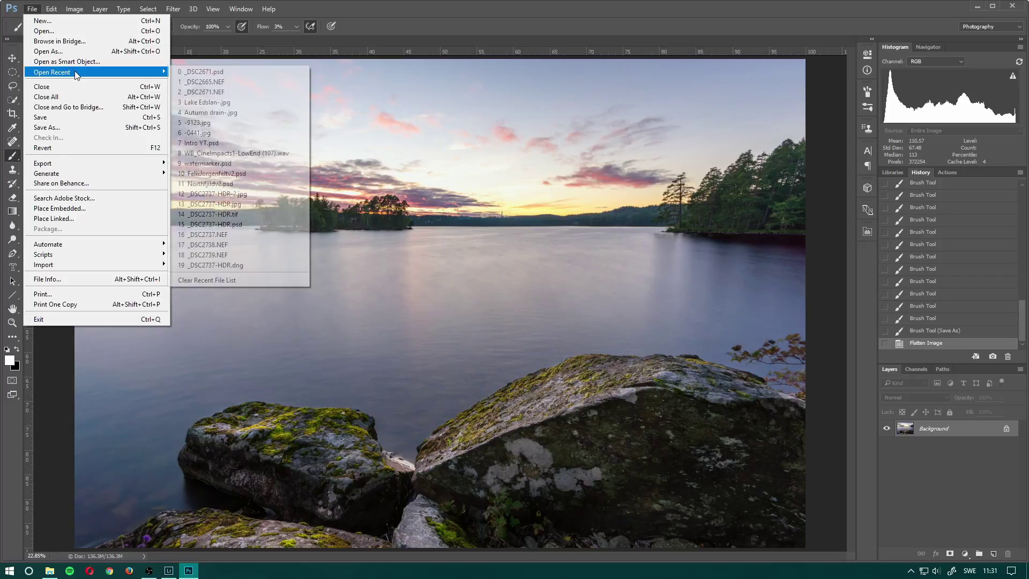
left_click(68, 128)
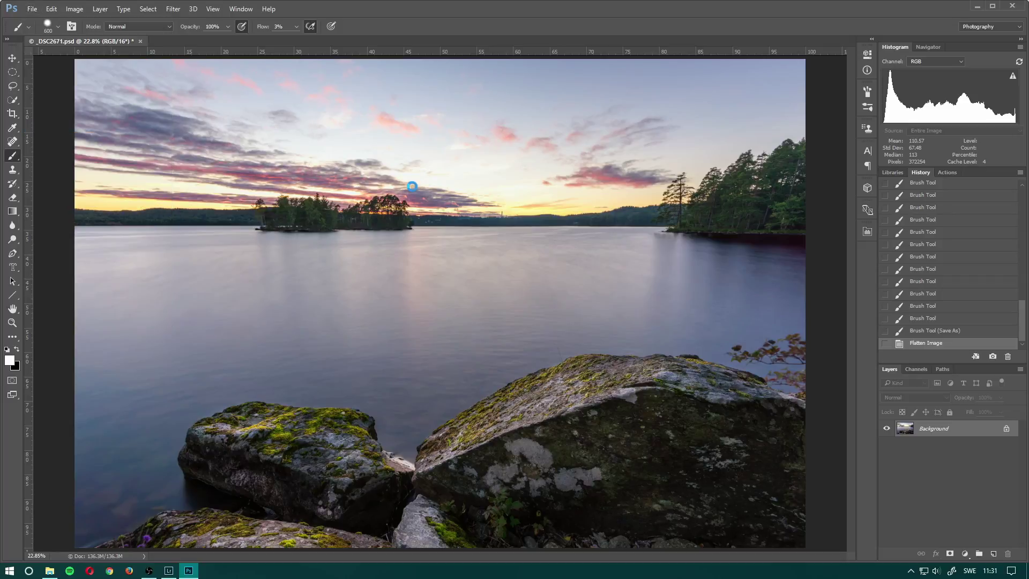
left_click(125, 78)
double_click(125, 78)
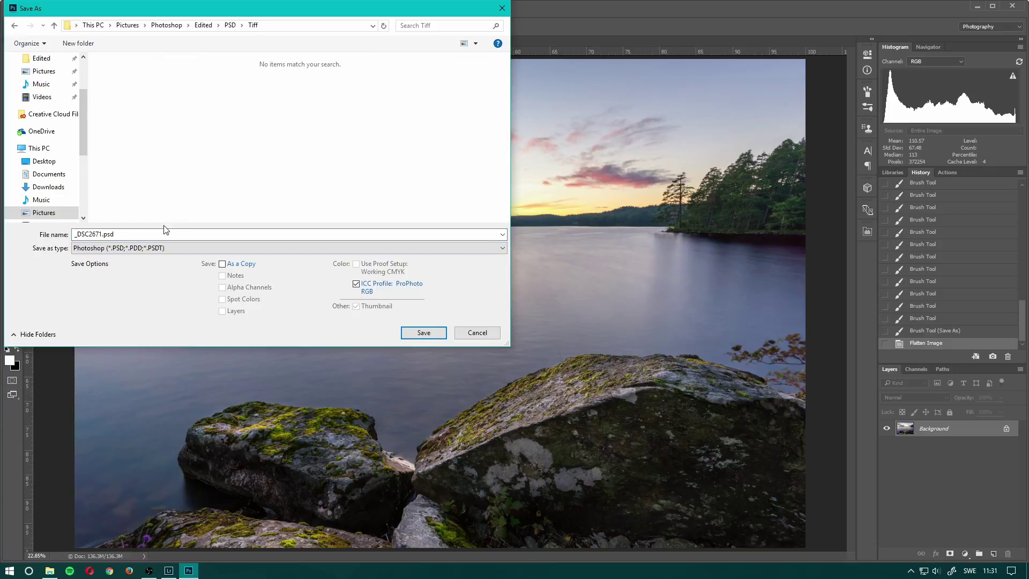
left_click(155, 248)
left_click(88, 363)
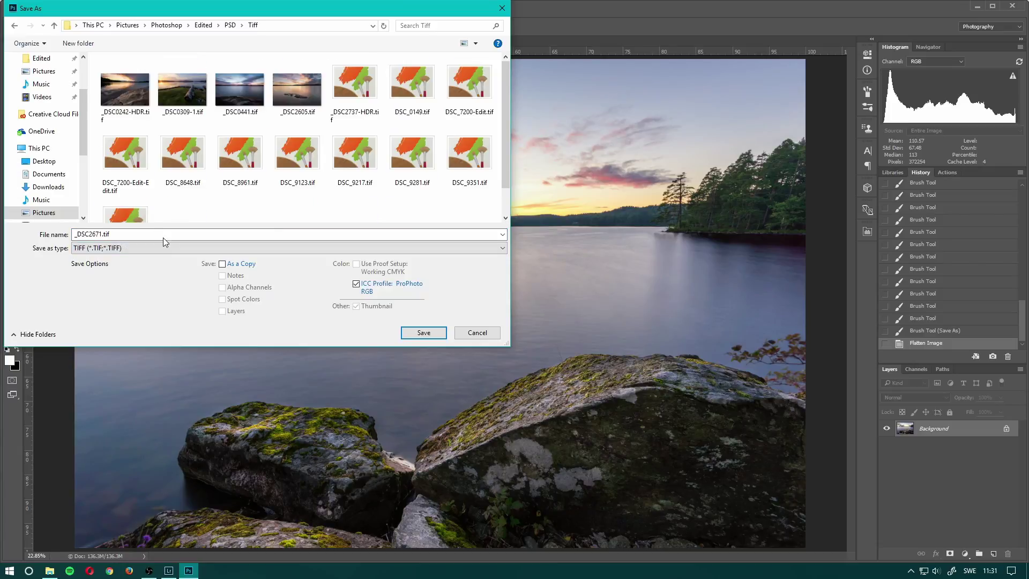
left_click(423, 333)
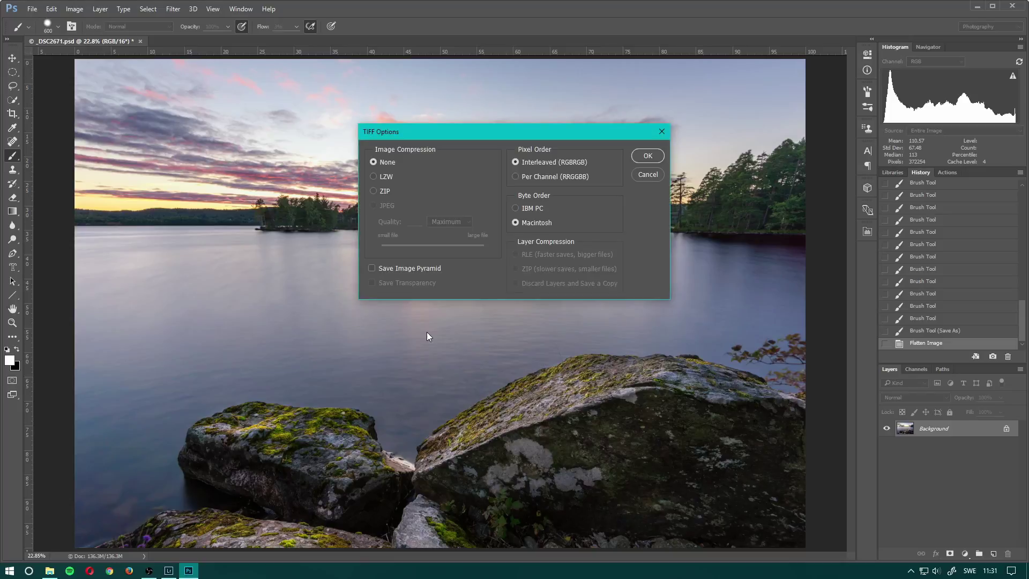
left_click(648, 155)
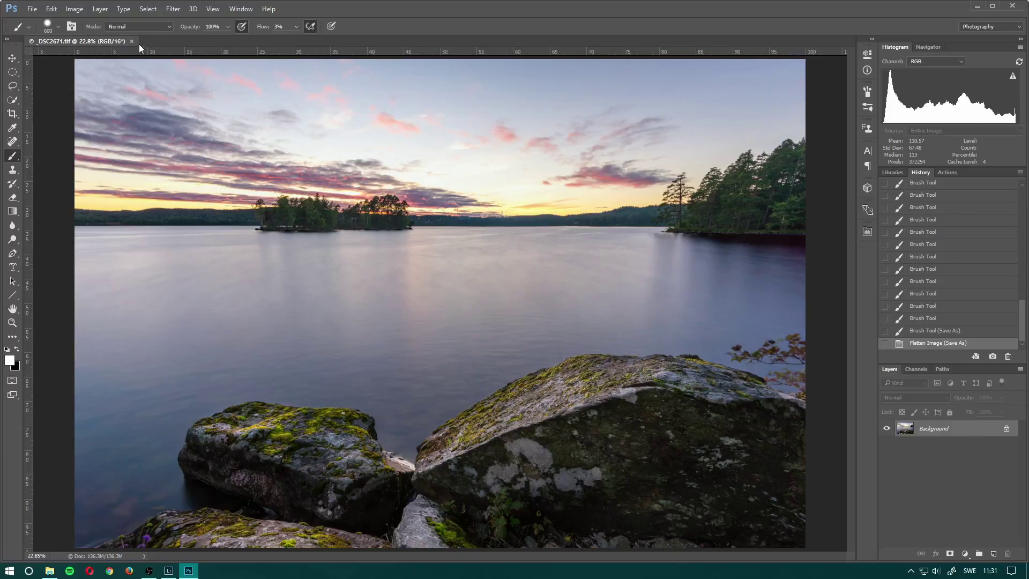
Step: Close Photoshop and display _DSC2671.tif from the Tiff folder in Lightroom's Library module
left_click(1013, 6)
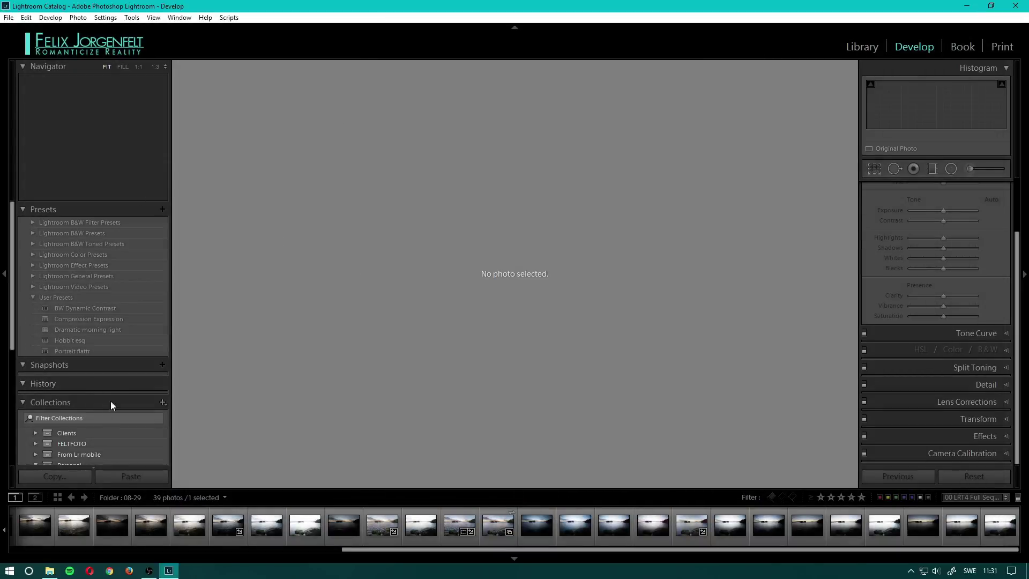
left_click(862, 47)
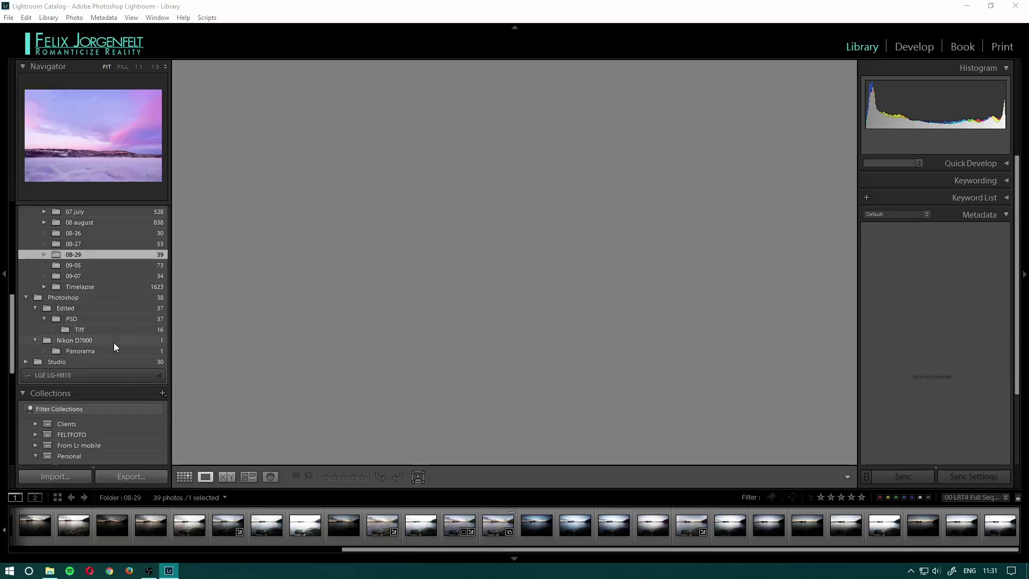
scroll(111, 355, "down", 1)
scroll(102, 367, "up", 2)
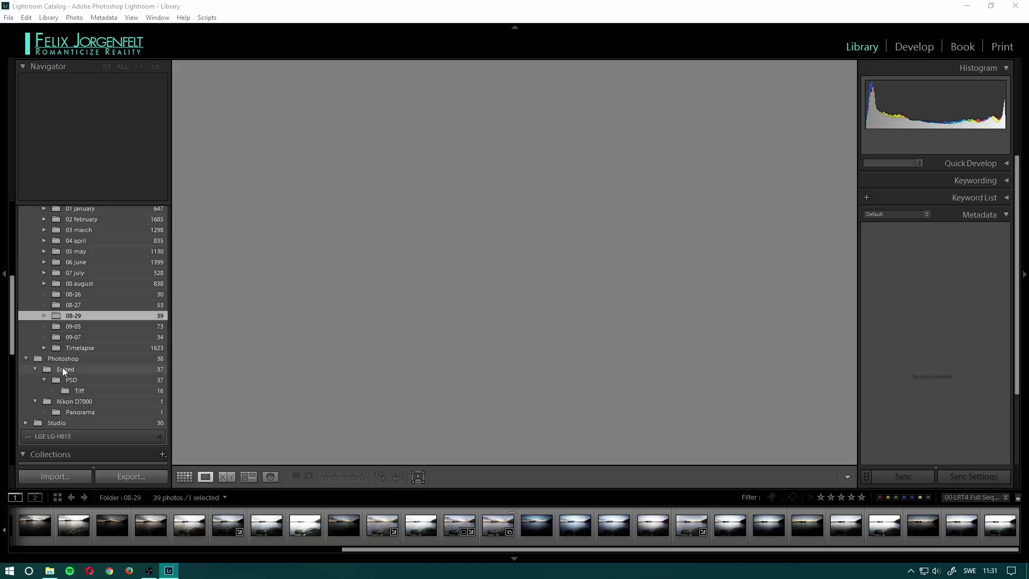
left_click(91, 391)
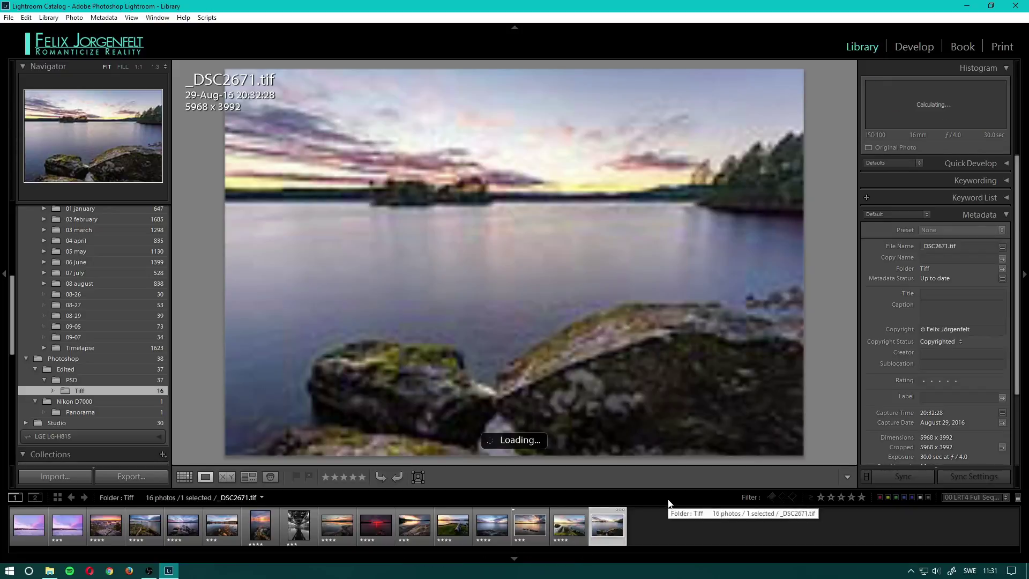
Step: Set Whites to +32 and Blacks to -8 in the Develop module, and compare the adjustments with the original history state
left_click(904, 46)
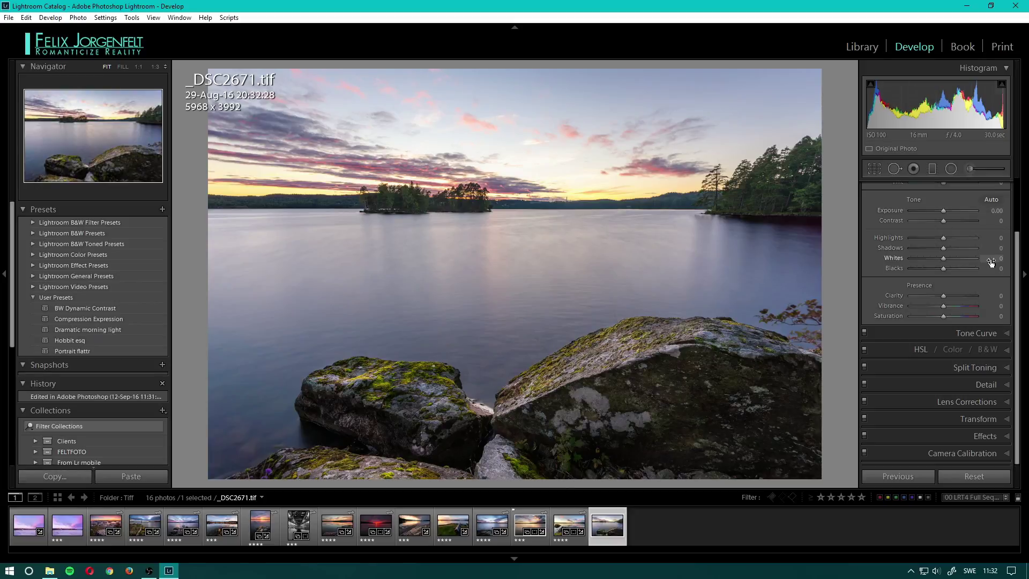
scroll(1018, 273, "up", 3)
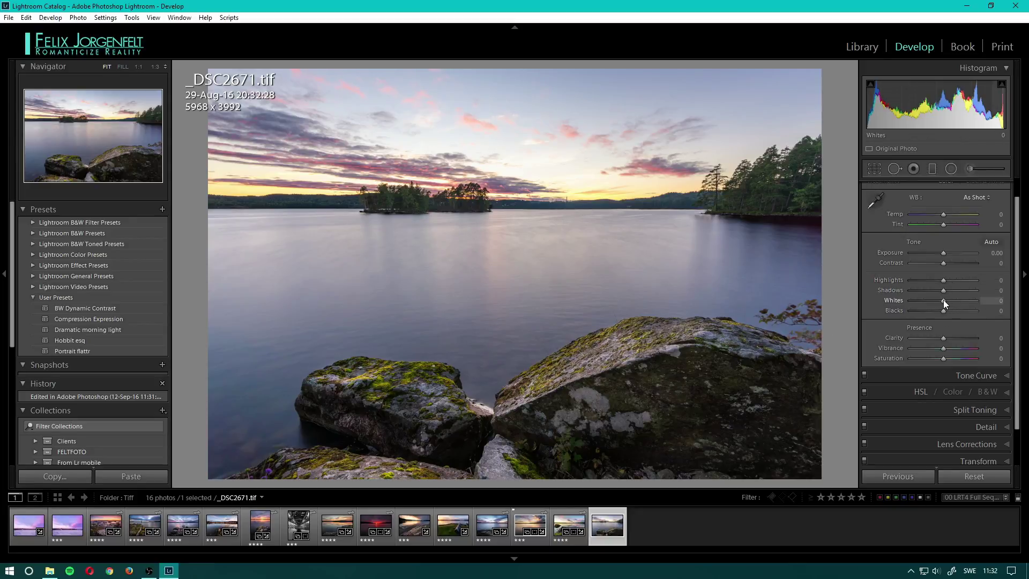
left_click_drag(944, 300, 953, 300, "alt")
left_click(996, 301)
type("32")
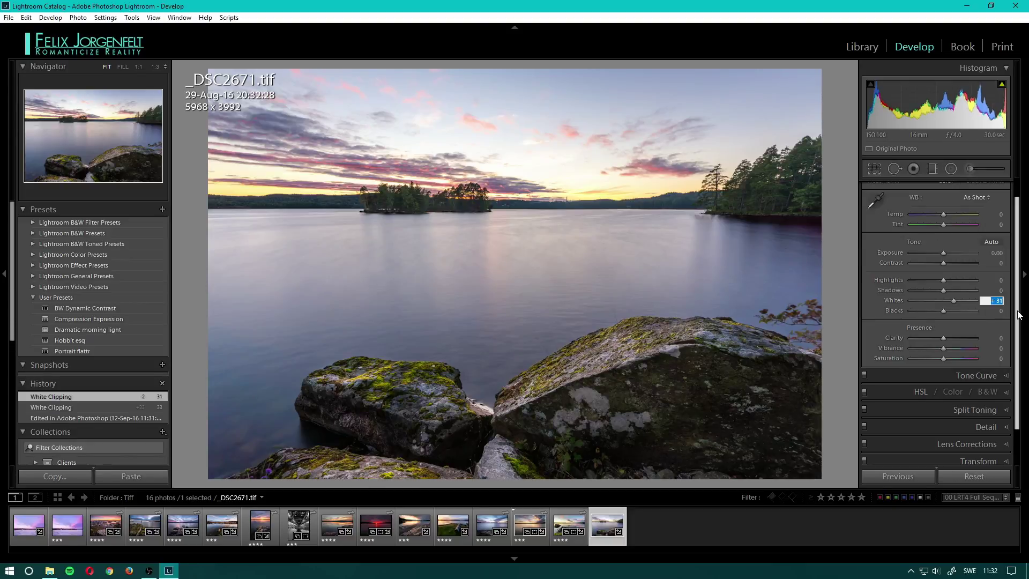
key("Return")
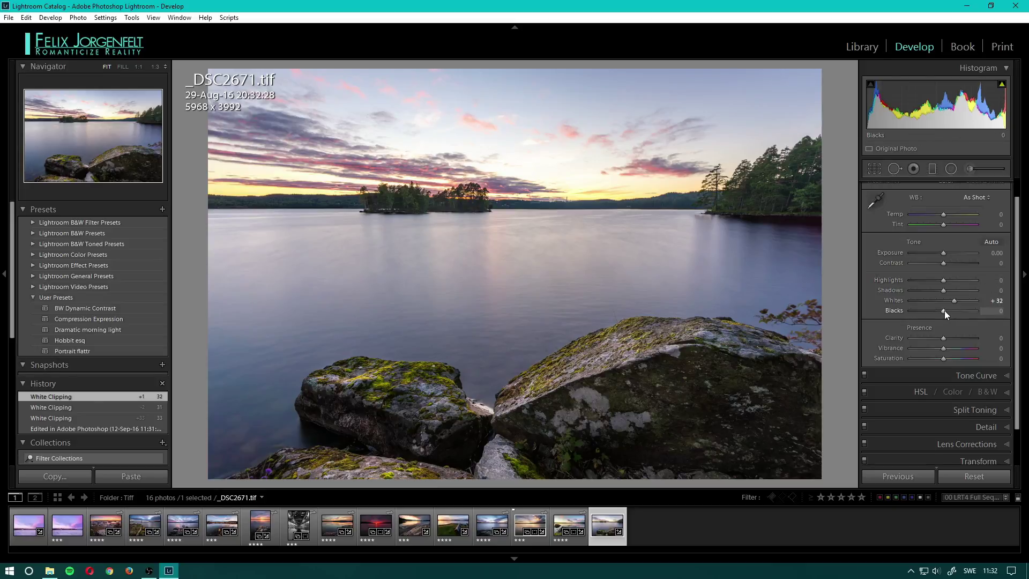
left_click_drag(944, 311, 941, 308)
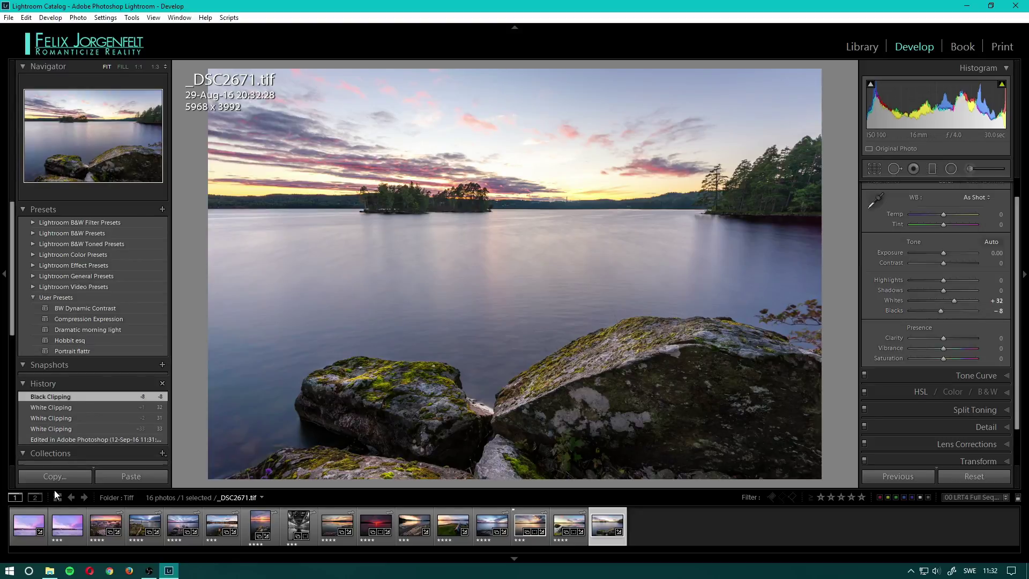
left_click(79, 436)
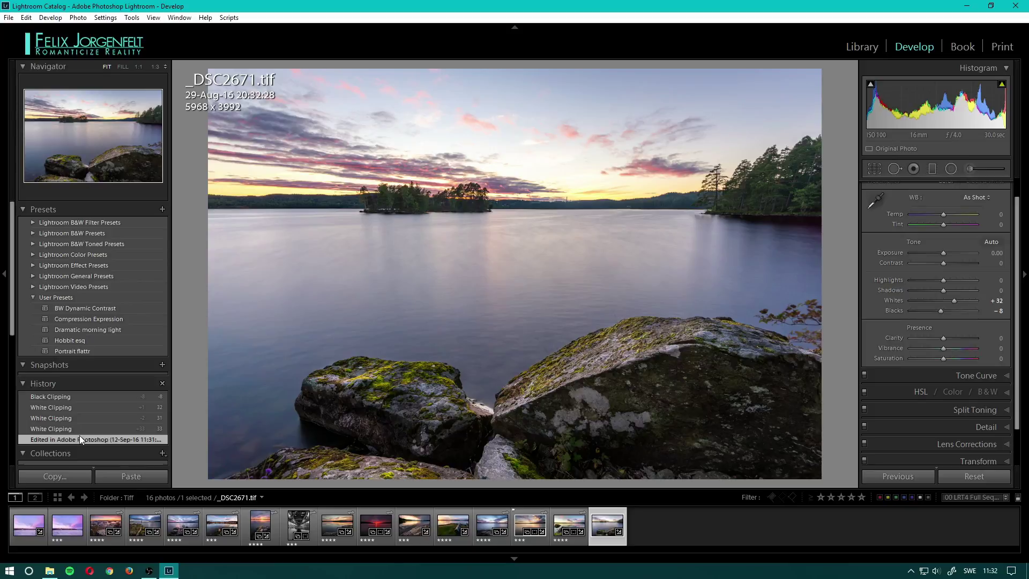
left_click(75, 397)
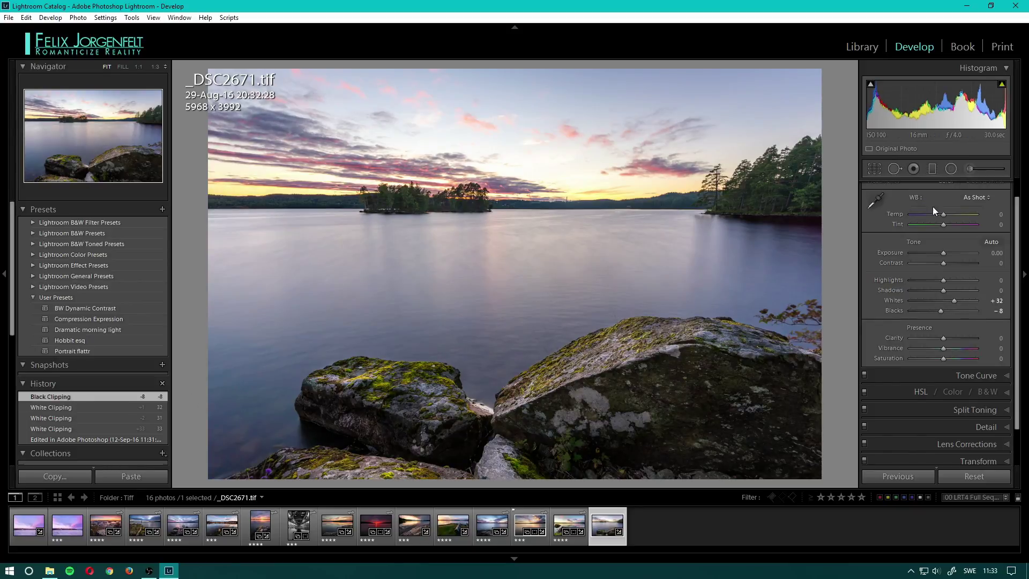
Step: Straighten the photo automatically with the Crop & Straighten tool, keeping the original aspect
scroll(897, 231, "up", 1)
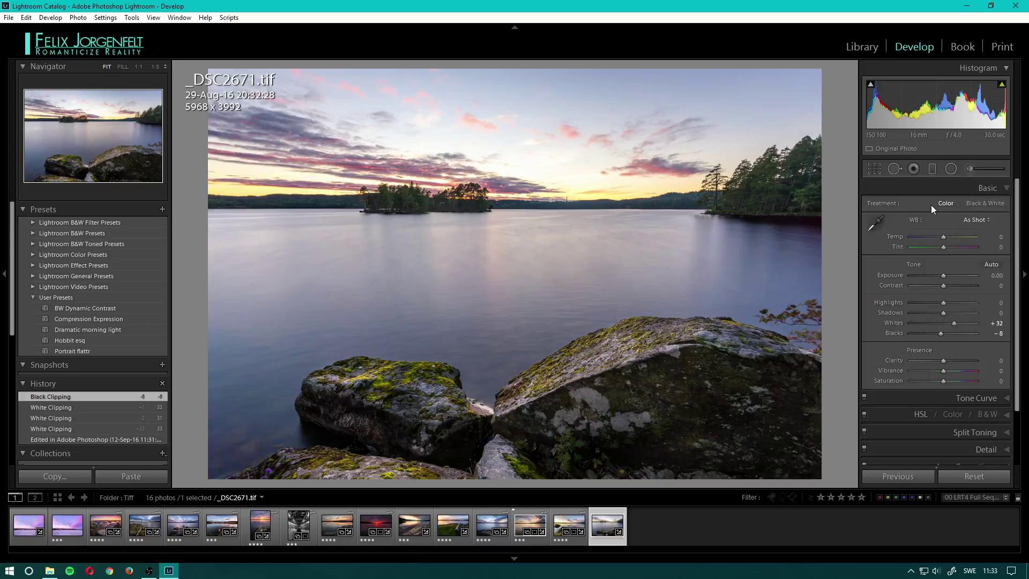
left_click(875, 169)
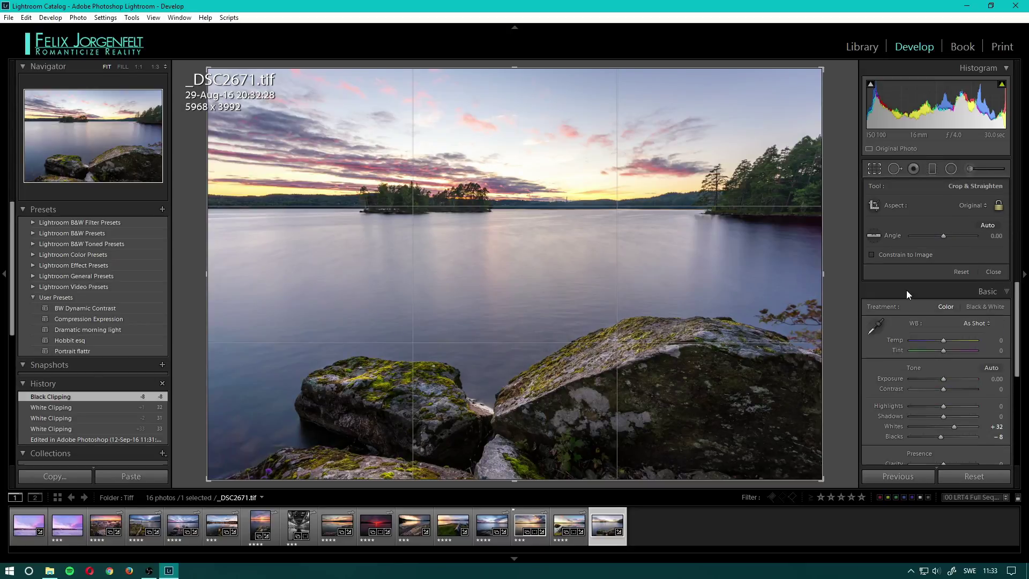
left_click(986, 226)
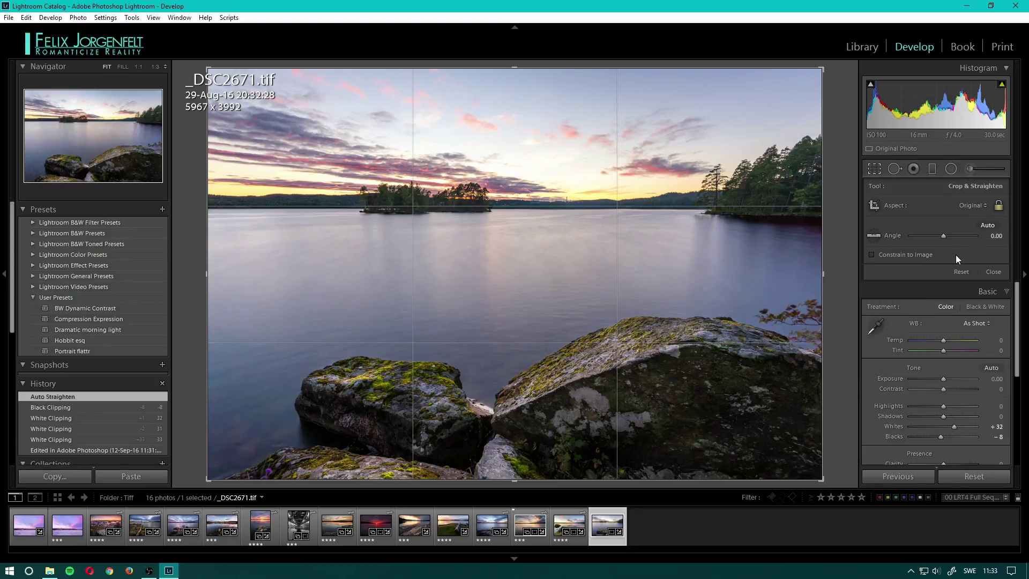
left_click(987, 225)
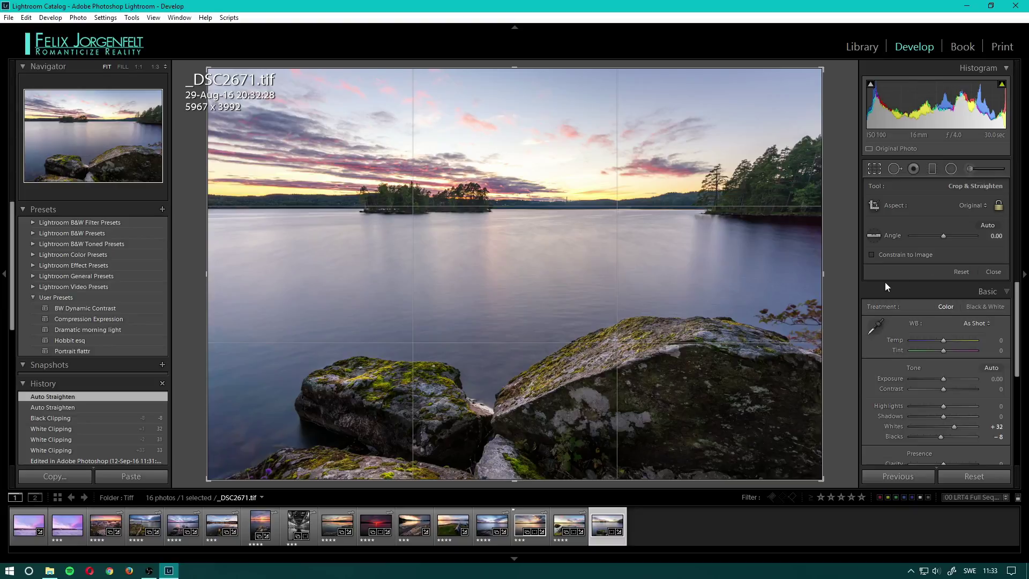
left_click(878, 169)
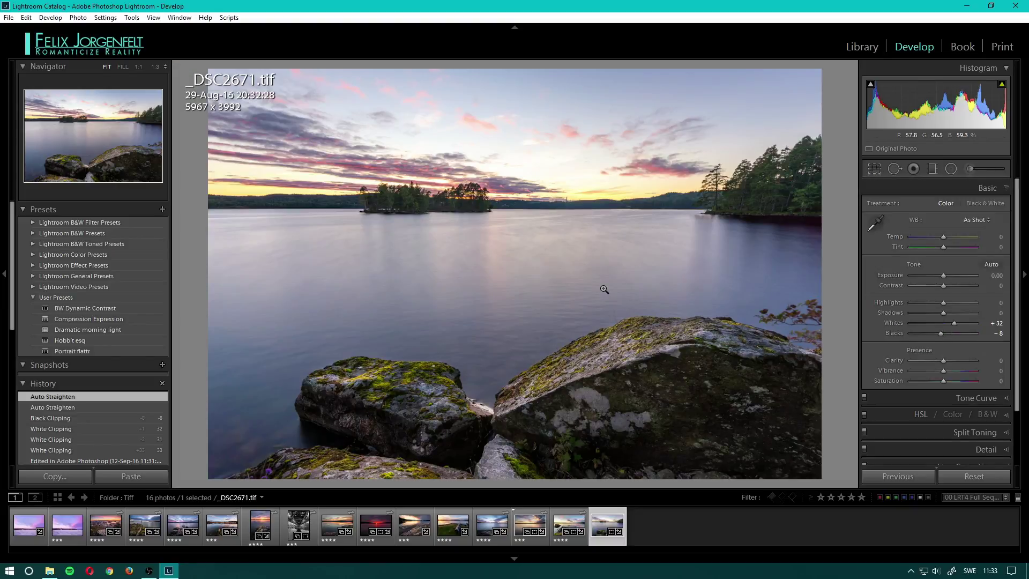